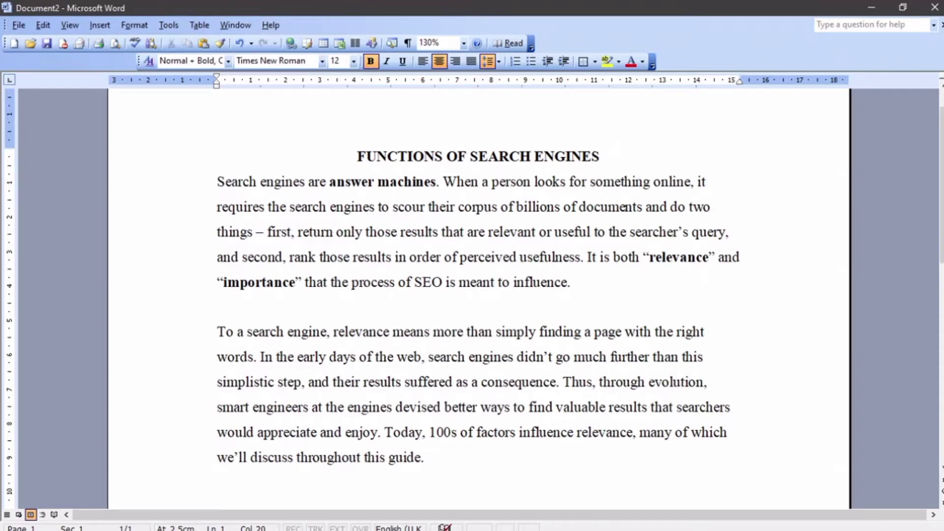
Step: Select everything from the heading to the end of the second paragraph, clear it, and select only the heading and first paragraph
{"action": "left_click_drag", "start_coordinate": [358, 155], "coordinate": [454, 464]}
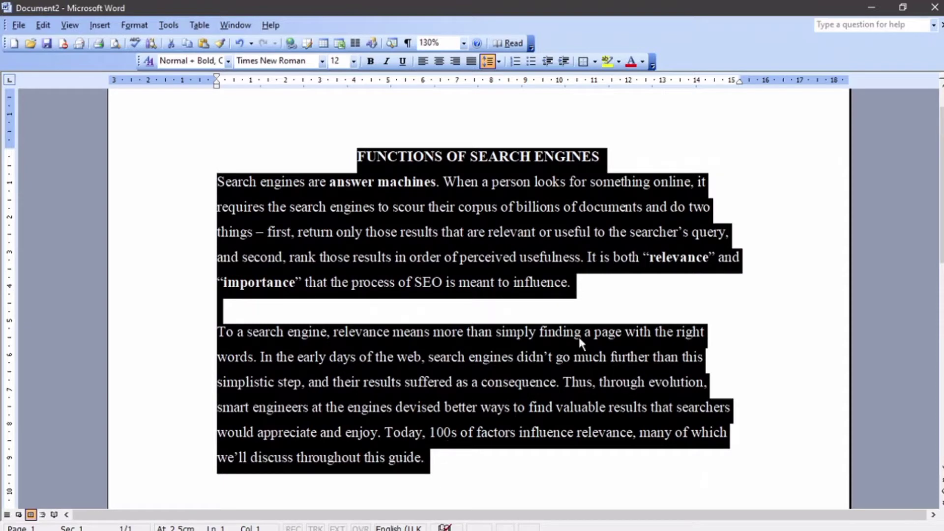
{"action": "left_click", "coordinate": [631, 275]}
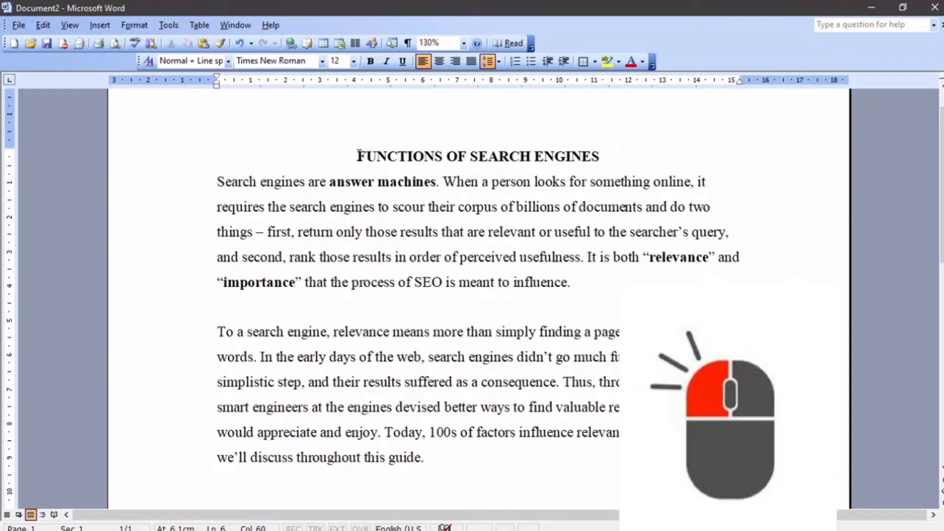
{"action": "left_click_drag", "start_coordinate": [360, 155], "coordinate": [362, 156]}
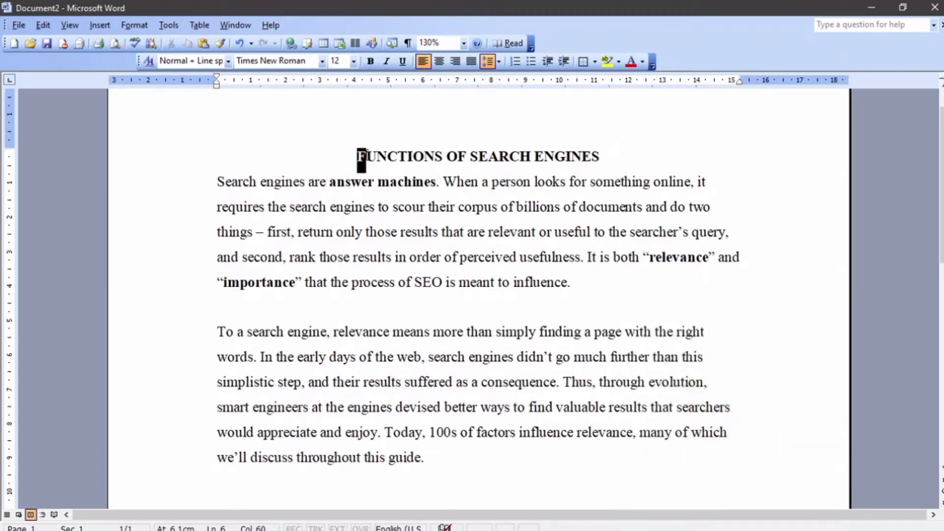
{"action": "left_click_drag", "start_coordinate": [363, 157], "coordinate": [568, 284]}
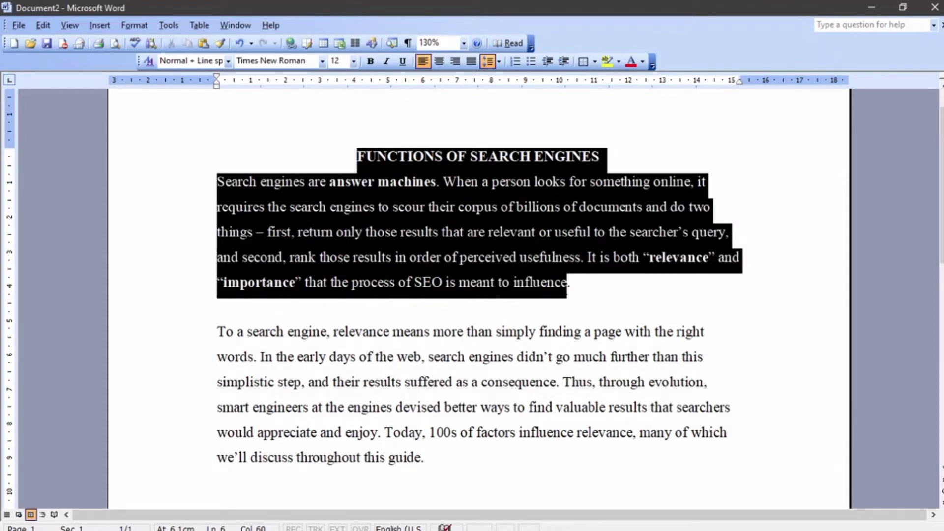
Step: Try italic on the heading "FUNCTIONS OF SEARCH ENGINES", take it off again, and remove the heading's bold formatting
{"action": "left_click_drag", "start_coordinate": [569, 283], "coordinate": [603, 152]}
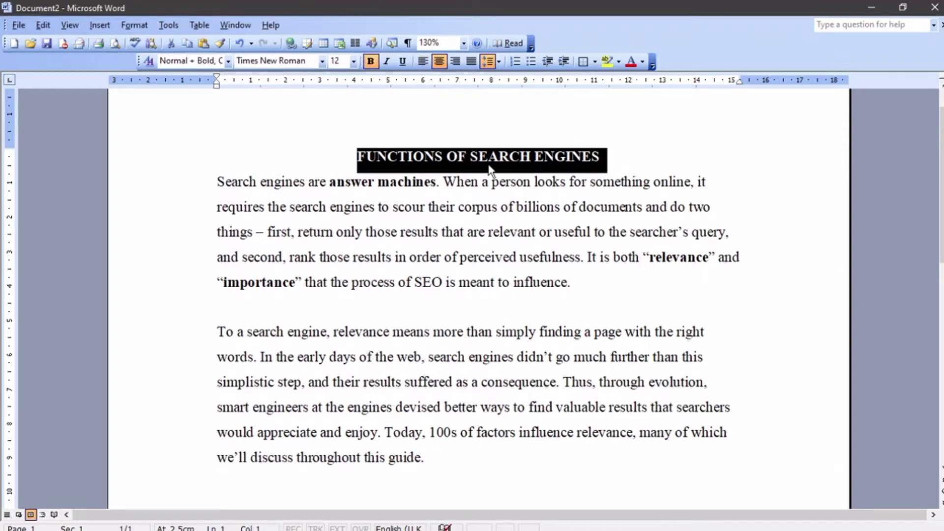
{"action": "left_click", "coordinate": [387, 63]}
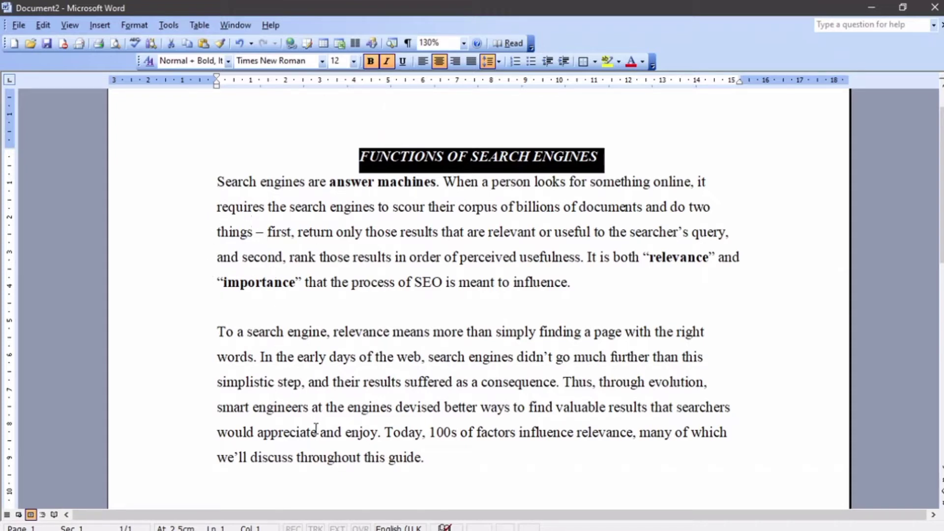
{"action": "left_click", "coordinate": [388, 62]}
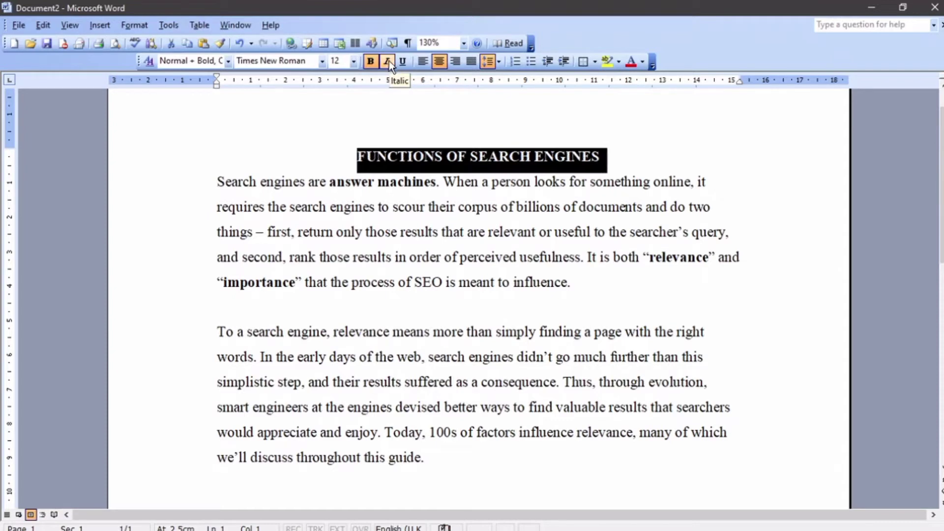
{"action": "left_click", "coordinate": [374, 63]}
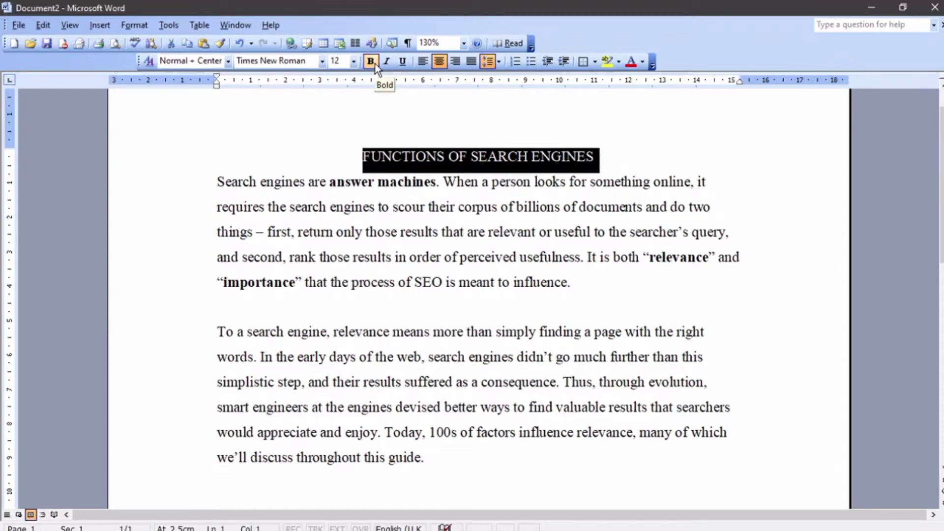
{"action": "left_click", "coordinate": [377, 131]}
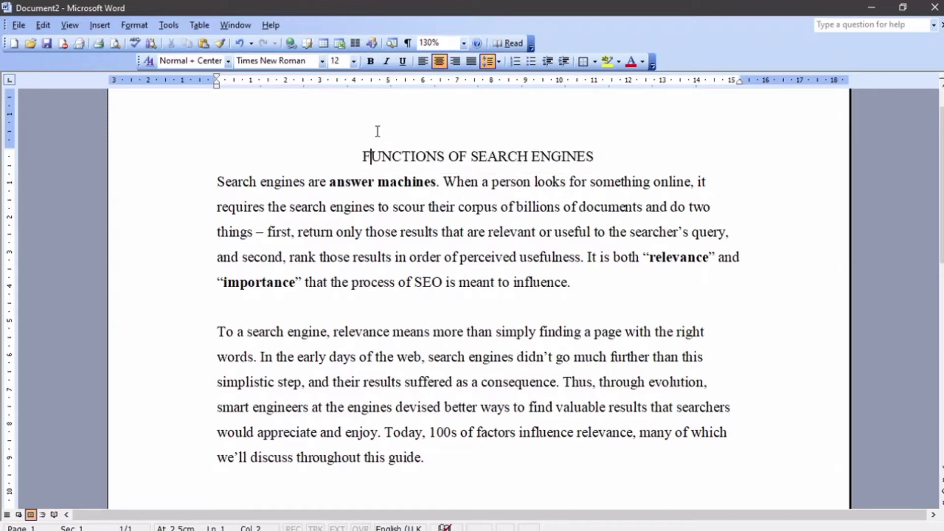
Step: Extend a selection line by line from the start of the heading into the first paragraph's last line, and clear it
{"action": "left_click", "coordinate": [364, 156]}
{"action": "key", "text": "shift+Down"}
{"action": "key", "text": "shift+Down"}
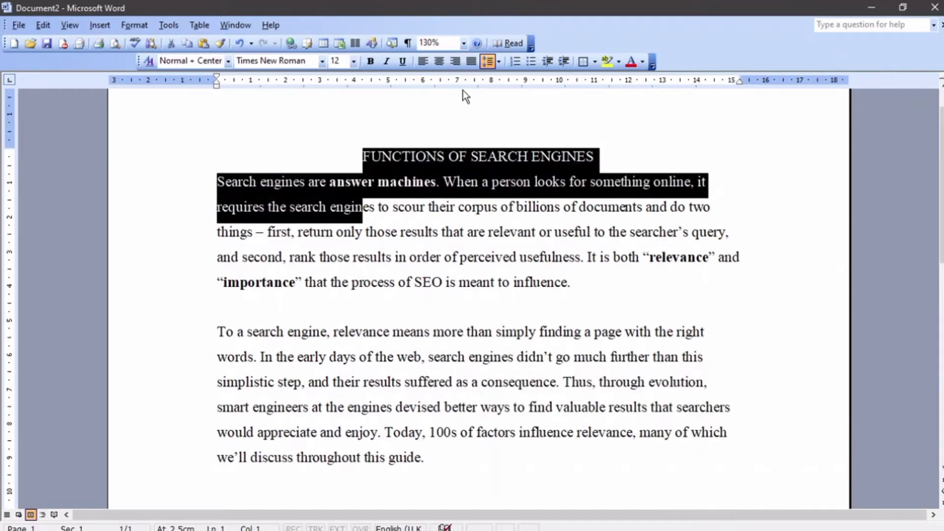
{"action": "key", "text": "shift+Down"}
{"action": "key", "text": "shift+Down"}
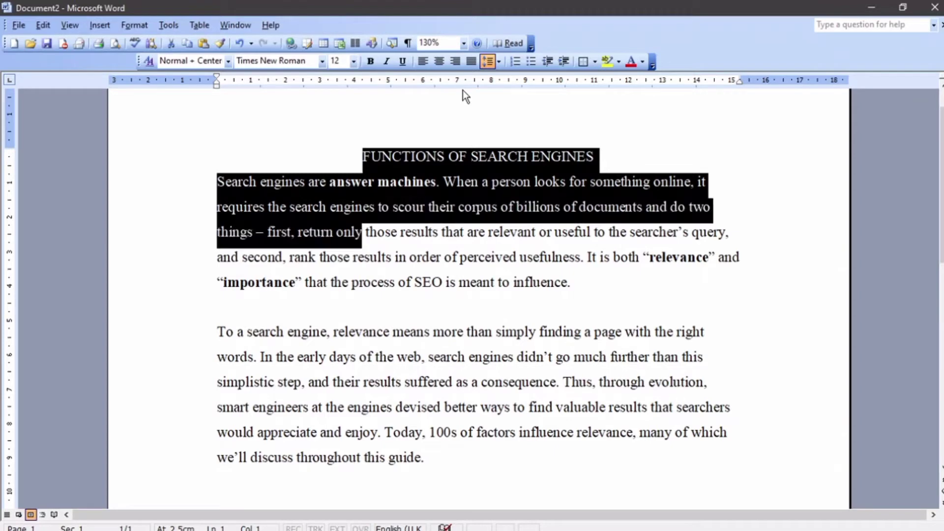
{"action": "key", "text": "shift+Down"}
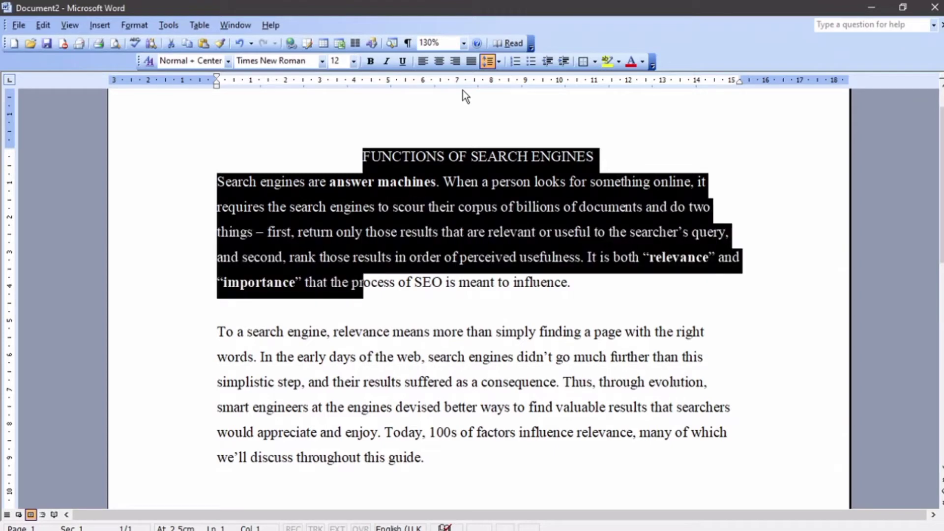
{"action": "key", "text": "shift+Down"}
{"action": "left_click", "coordinate": [375, 116]}
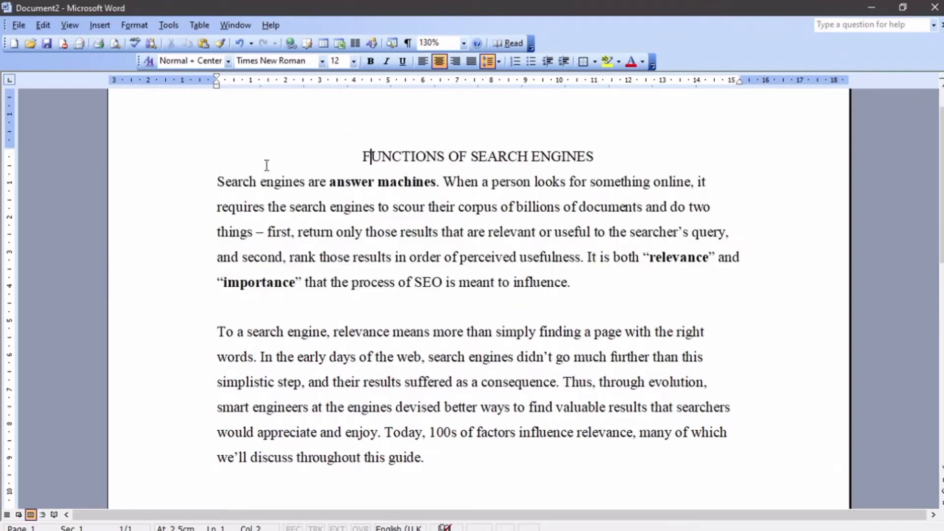
Step: Select the first paragraph's opening sentence "Search engines are answer machines." character by character
{"action": "left_click", "coordinate": [219, 182]}
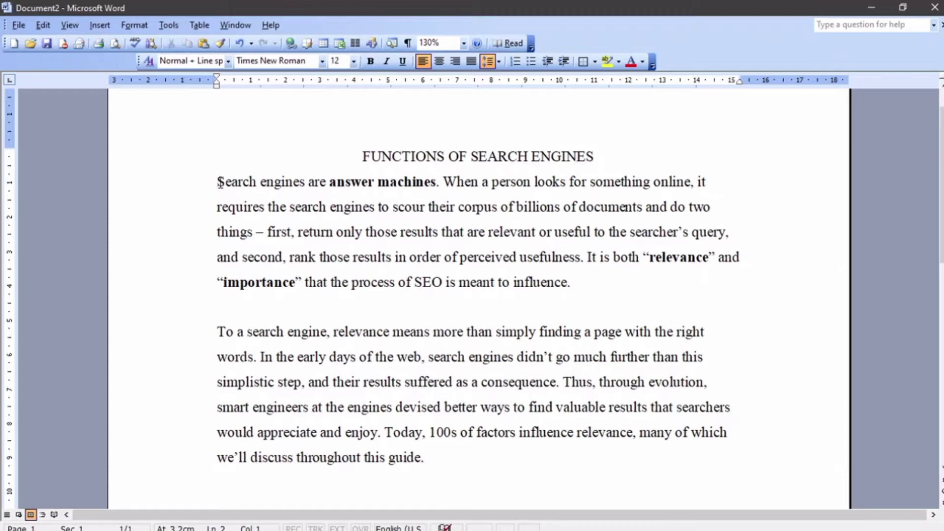
{"action": "key", "text": "shift+Right"}
{"action": "key", "text": "shift+Right"}
{"action": "key", "text": "shift+Right"}
{"action": "key", "text": "shift+Right"}
{"action": "key", "text": "shift+Right"}
{"action": "key", "text": "shift+Right"}
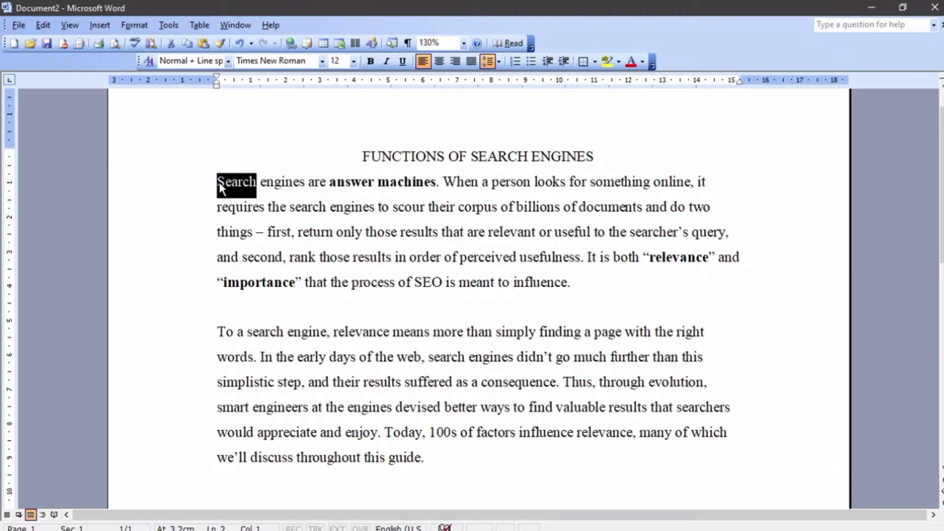
{"action": "key", "text": "shift+Right"}
{"action": "key", "text": "shift+Right"}
{"action": "key", "text": "shift+Right"}
{"action": "key", "text": "shift+Right"}
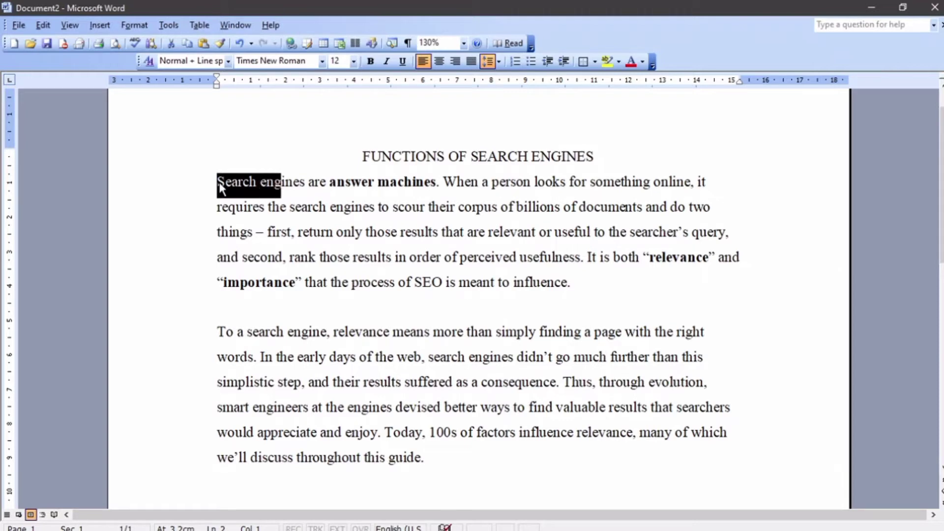
{"action": "key", "text": "shift+Right"}
{"action": "key", "text": "shift+Right"}
{"action": "key", "text": "shift+Right"}
{"action": "key", "text": "shift+Right"}
{"action": "key", "text": "shift+Right"}
{"action": "key", "text": "shift+Right"}
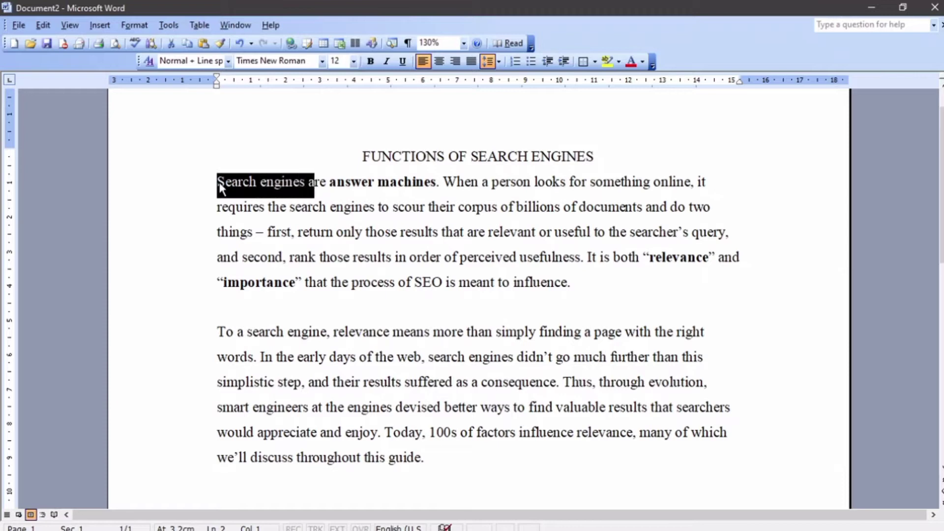
{"action": "key", "text": "shift+Right"}
{"action": "key", "text": "shift+Right"}
{"action": "key", "text": "shift+Right"}
{"action": "key", "text": "shift+Right"}
{"action": "key", "text": "shift+Right"}
{"action": "key", "text": "shift+Right"}
{"action": "key", "text": "shift+Right"}
{"action": "key", "text": "shift+Right"}
{"action": "key", "text": "shift+Right"}
{"action": "key", "text": "shift+Right"}
{"action": "key", "text": "shift+Right"}
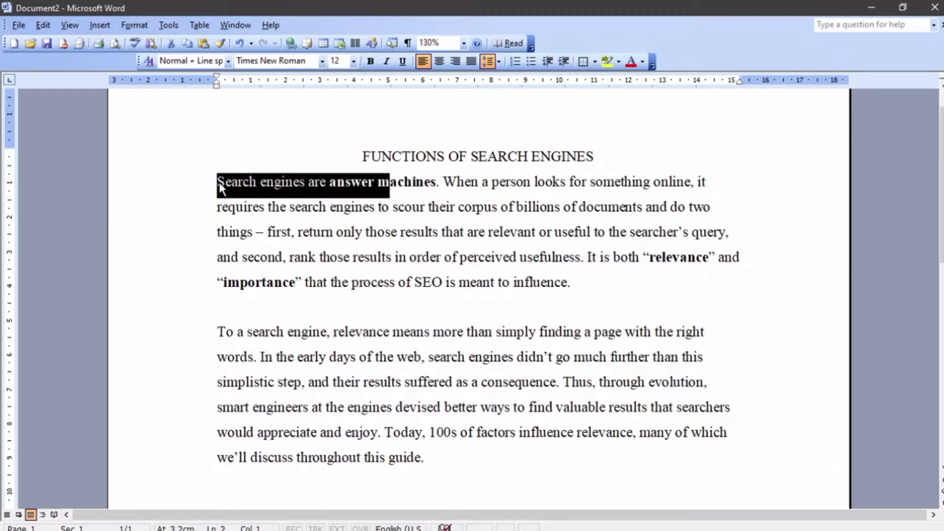
{"action": "key", "text": "shift+Right"}
{"action": "key", "text": "shift+Right"}
{"action": "key", "text": "shift+Right"}
{"action": "key", "text": "shift+Right"}
{"action": "key", "text": "shift+Right"}
{"action": "key", "text": "shift+Right"}
{"action": "key", "text": "shift+Right"}
{"action": "key", "text": "shift+Right"}
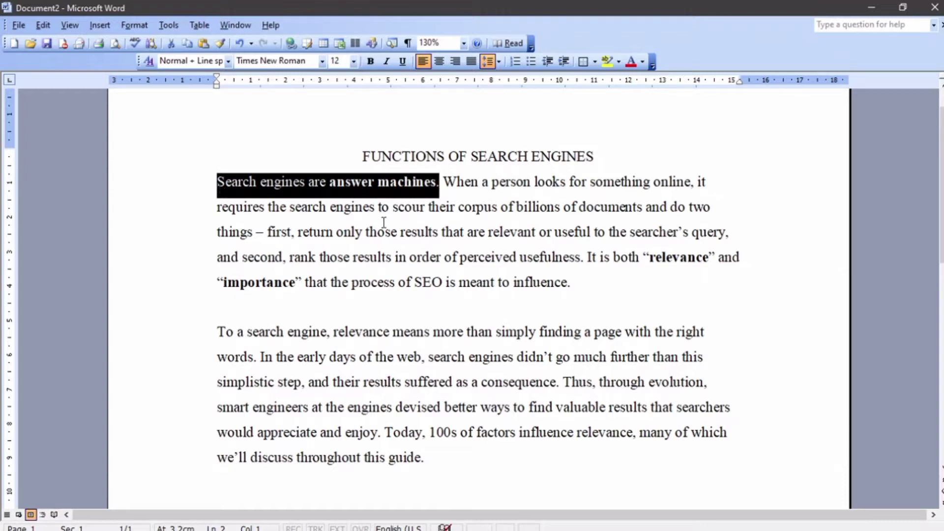
Step: Select the whole third line of the first paragraph, and replace that selection with the paragraph's opening words "Search engines"
{"action": "left_click", "coordinate": [212, 241]}
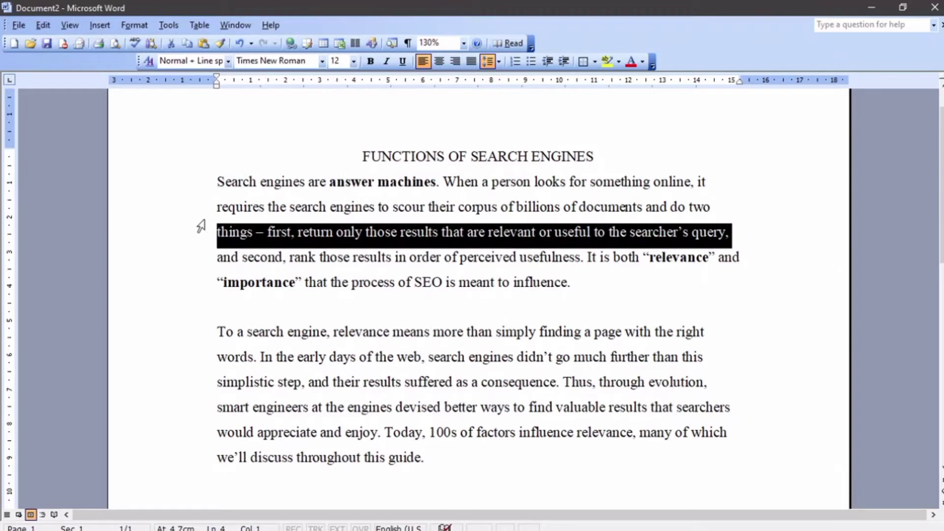
{"action": "left_click", "coordinate": [219, 180]}
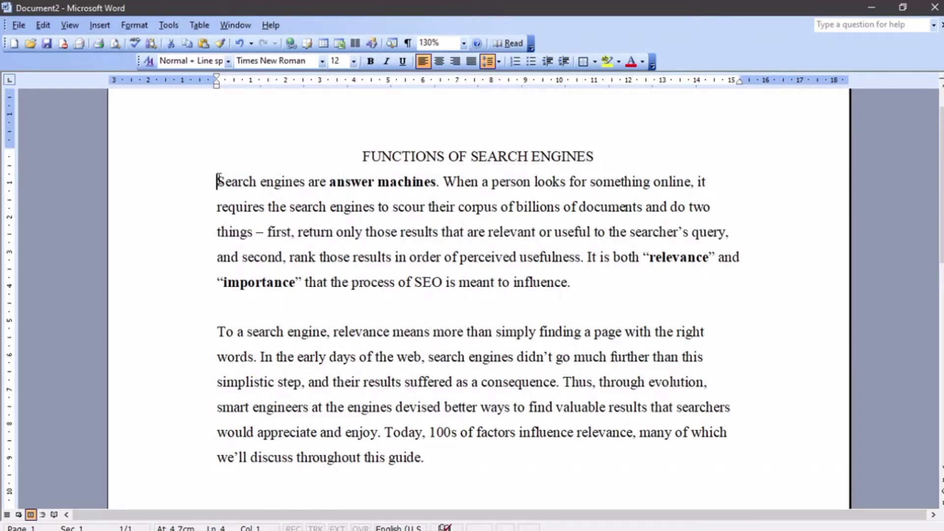
{"action": "left_click_drag", "start_coordinate": [218, 181], "coordinate": [307, 180]}
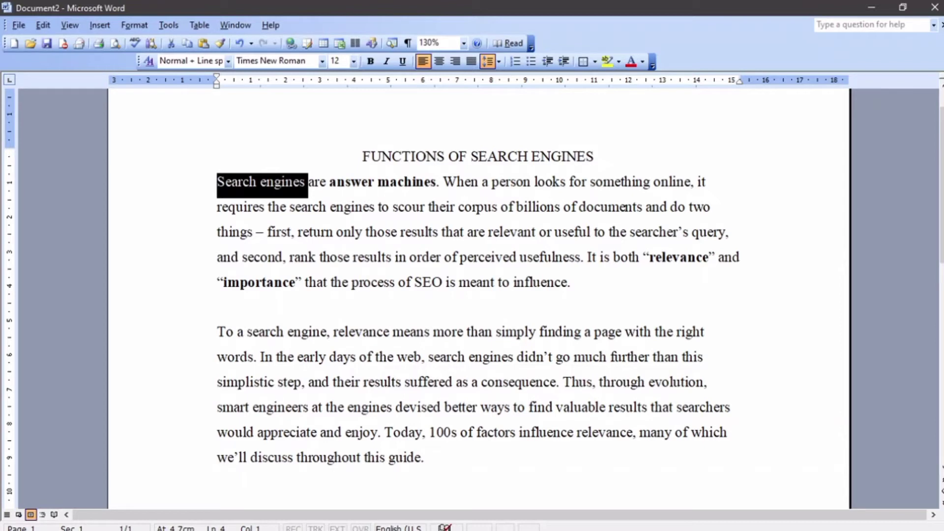
Step: Select the heading "FUNCTIONS OF SEARCH ENGINES", make it bold, and remove the bold again
{"action": "key", "text": "ctrl+Home"}
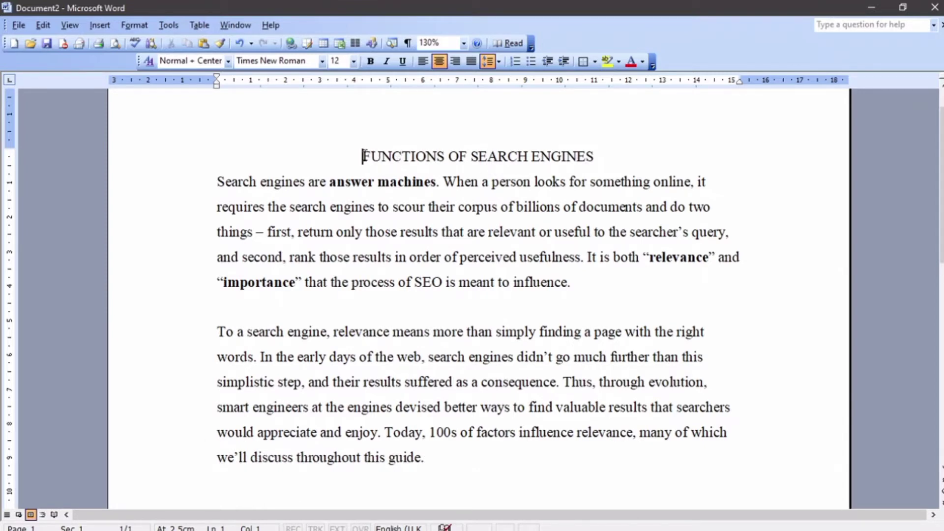
{"action": "left_click_drag", "start_coordinate": [367, 156], "coordinate": [598, 154]}
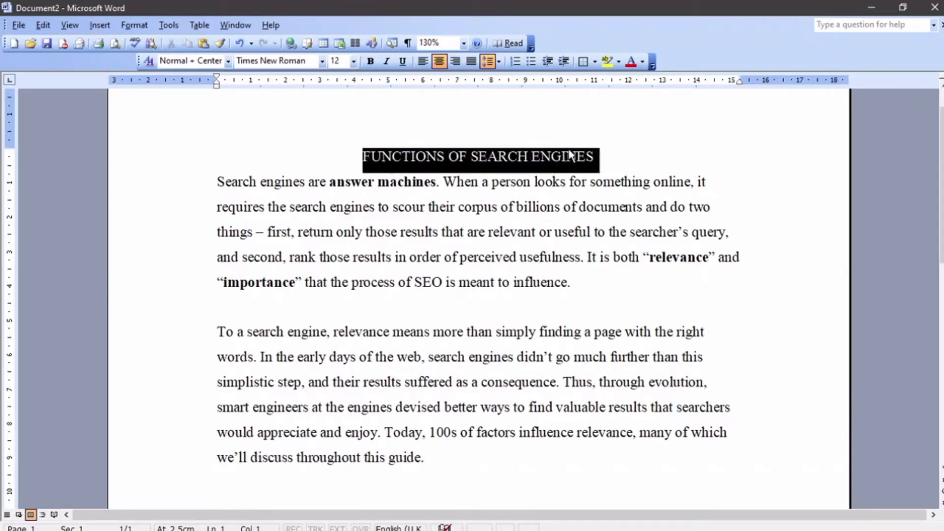
{"action": "left_click", "coordinate": [376, 69]}
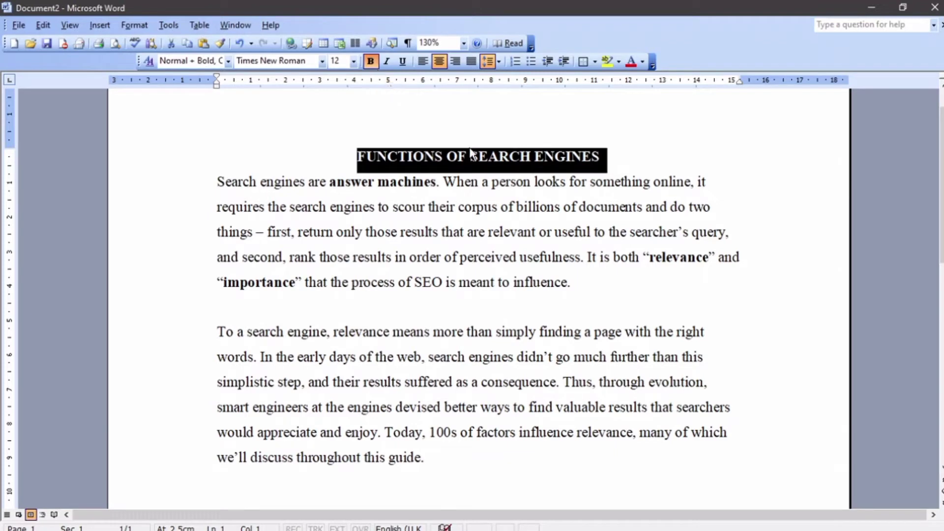
{"action": "left_click", "coordinate": [373, 66]}
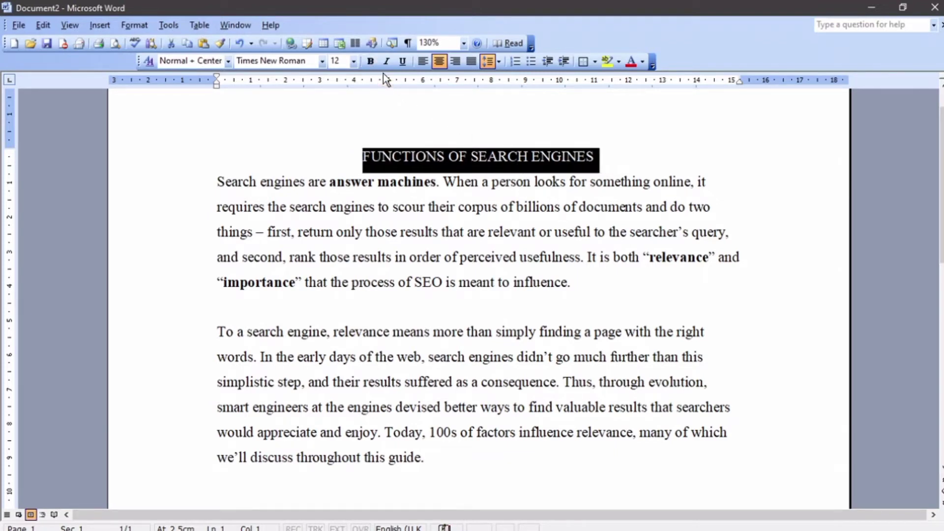
Step: Apply the Bold font style to the heading through the detailed font settings, and take the bold off again
{"action": "left_click", "coordinate": [142, 22]}
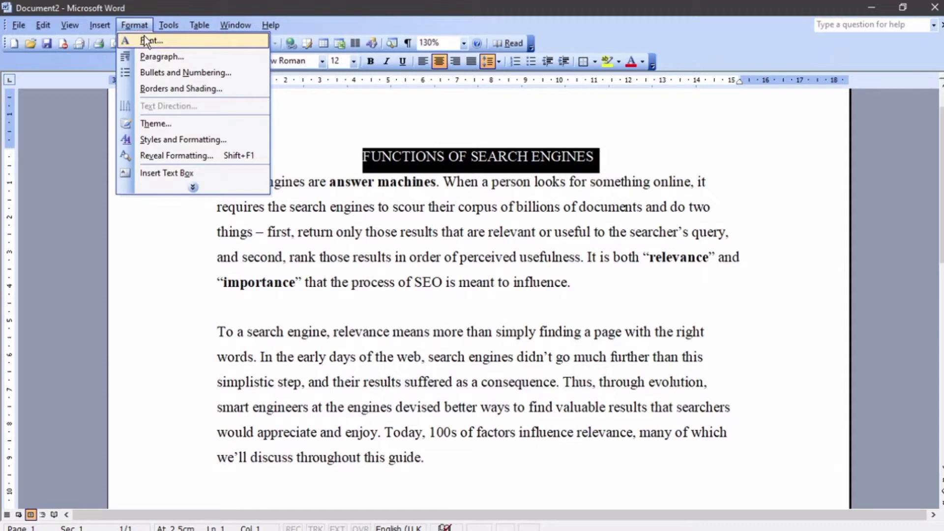
{"action": "left_click", "coordinate": [144, 38]}
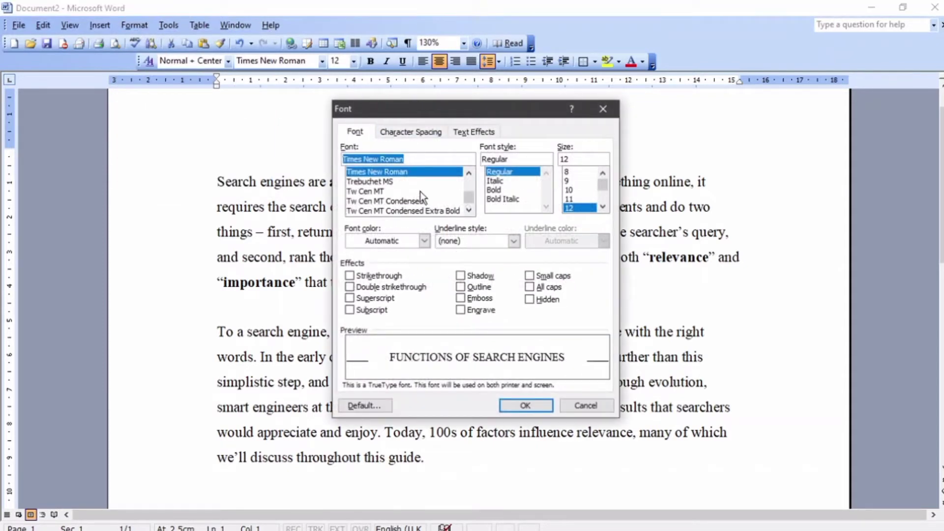
{"action": "left_click", "coordinate": [504, 191]}
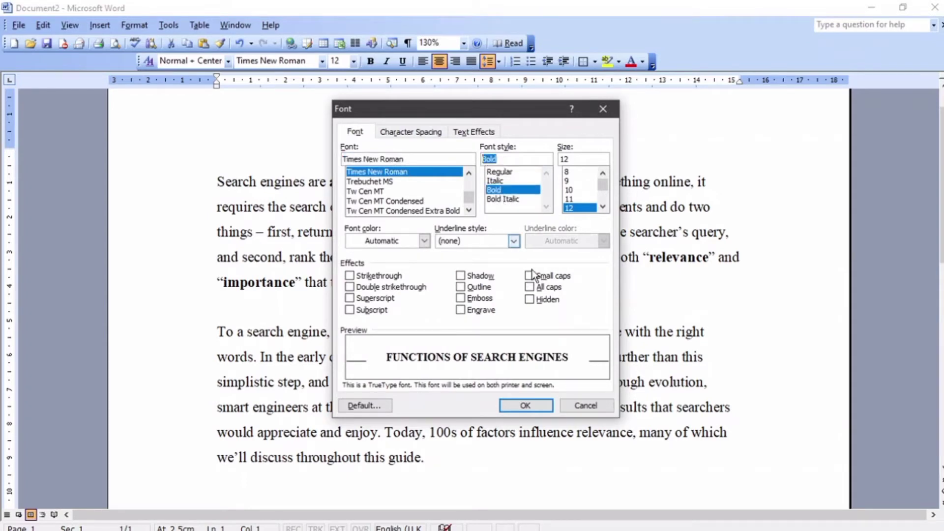
{"action": "left_click", "coordinate": [525, 405]}
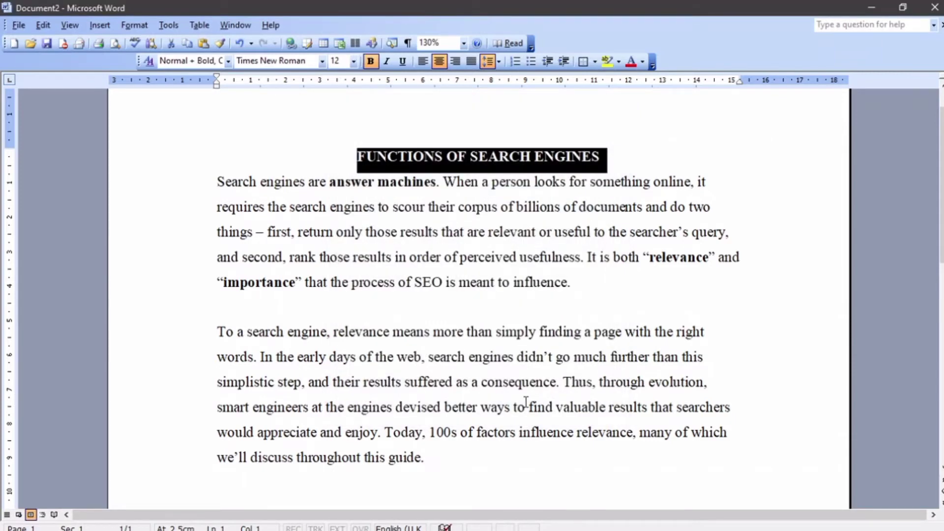
{"action": "left_click", "coordinate": [372, 63]}
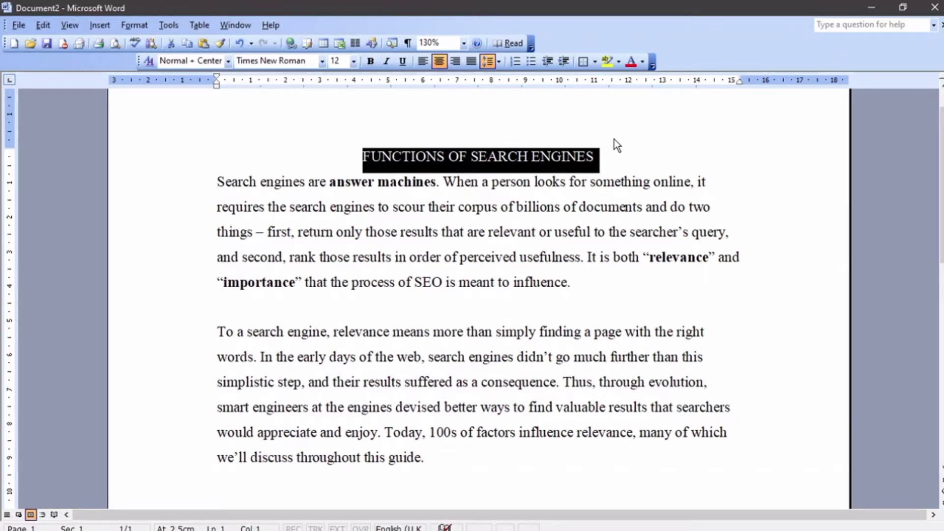
Step: Toggle bold on and back off for the selected heading, and clear the selection
{"action": "key", "text": "ctrl+b"}
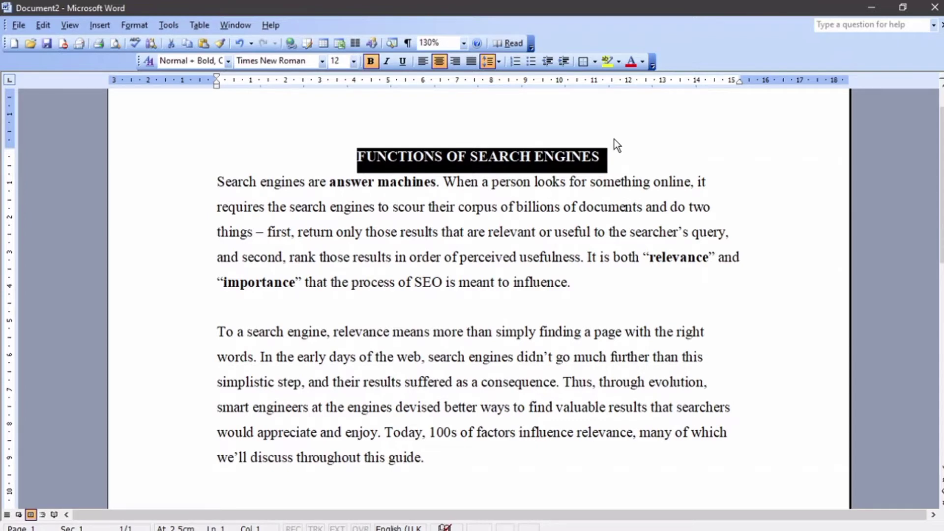
{"action": "key", "text": "ctrl+b"}
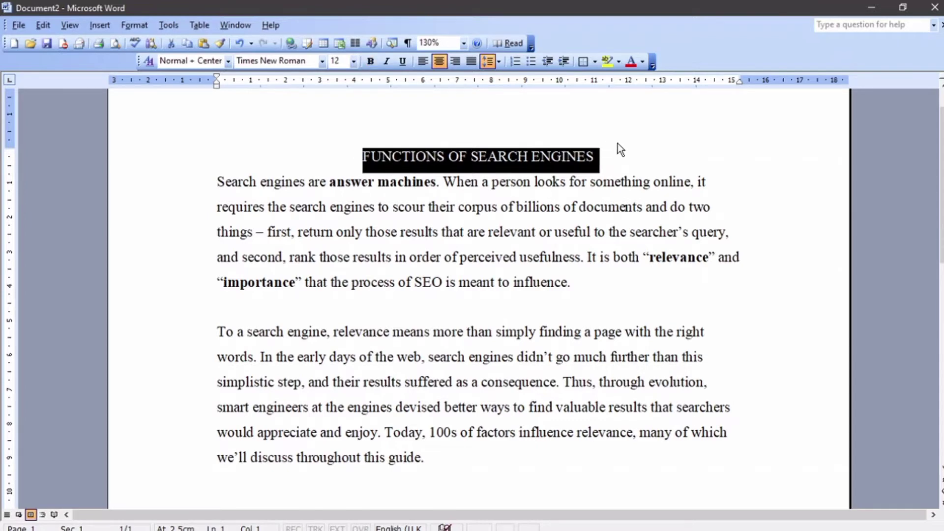
{"action": "left_click", "coordinate": [618, 145]}
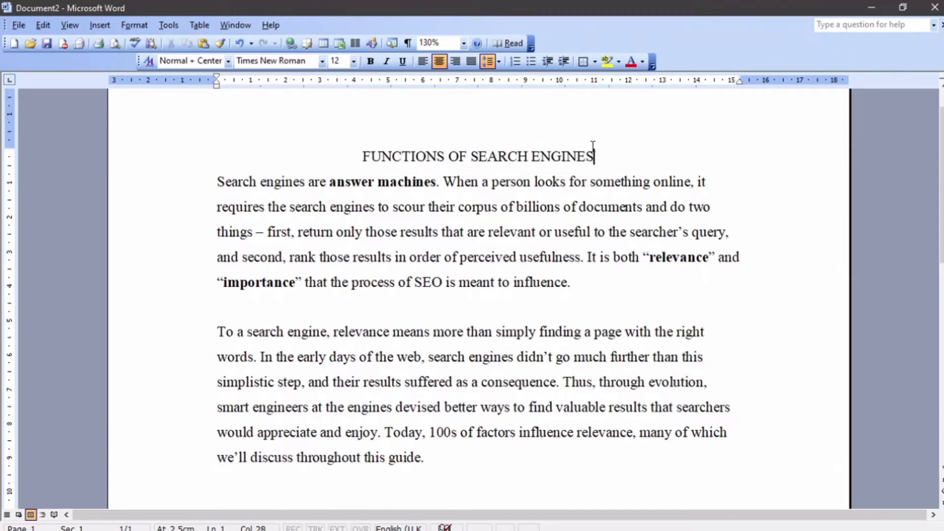
Step: Select the heading "FUNCTIONS OF SEARCH ENGINES", make it italic, and remove the italic again
{"action": "left_click_drag", "start_coordinate": [363, 156], "coordinate": [562, 158]}
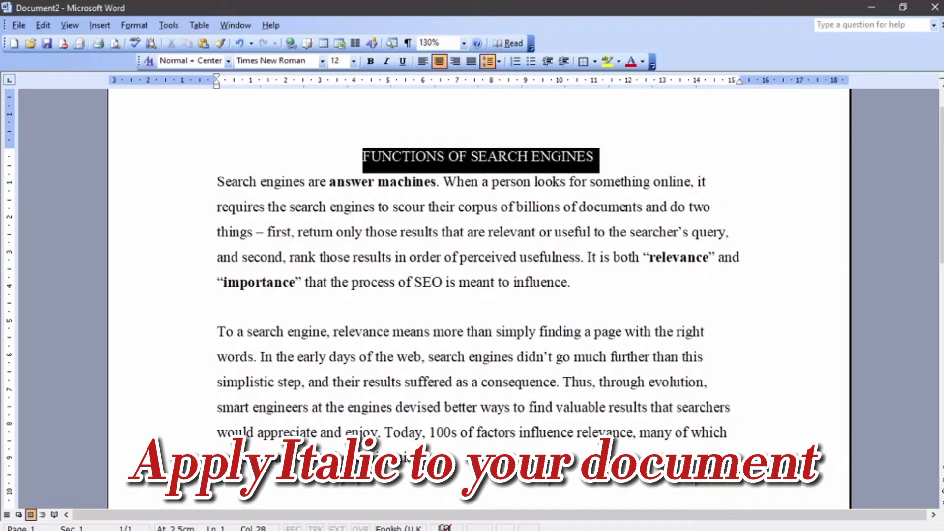
{"action": "left_click", "coordinate": [385, 66]}
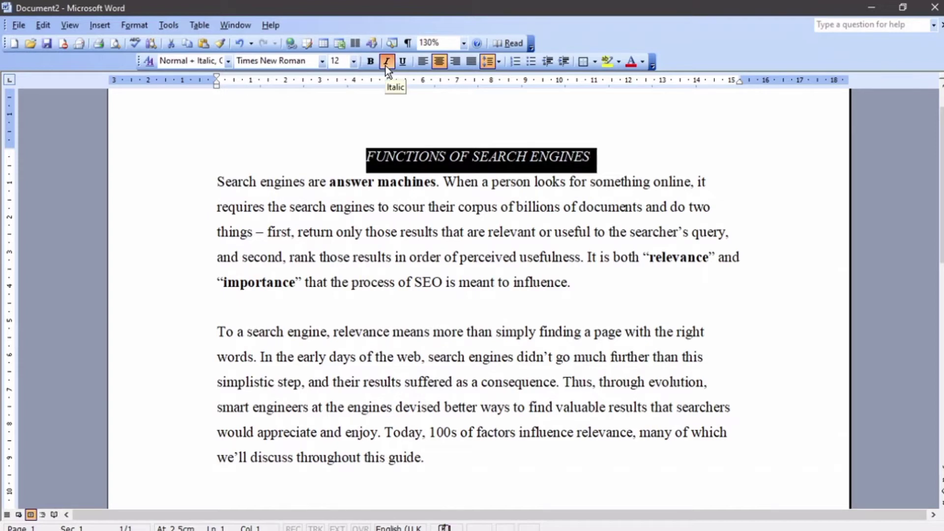
{"action": "left_click", "coordinate": [387, 63]}
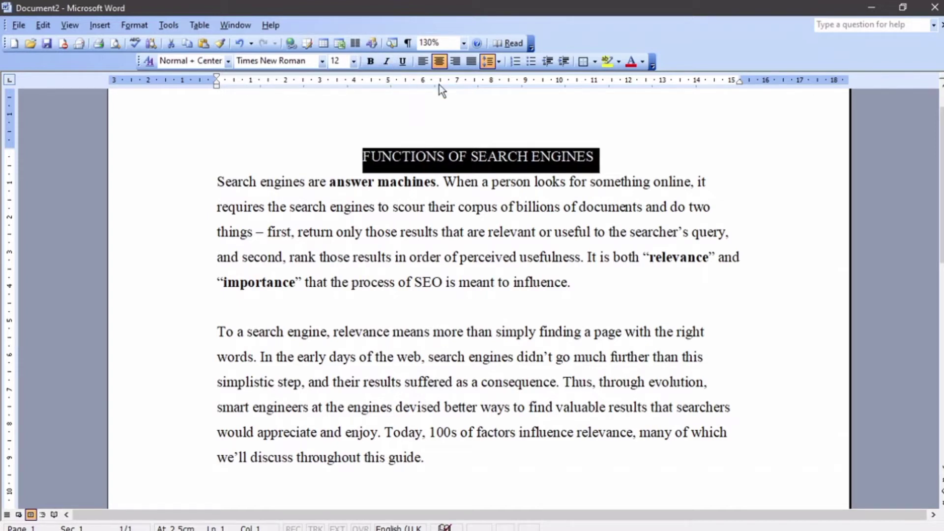
Step: Apply the Italic font style to the selected heading through the detailed font settings, and take the italic off again
{"action": "left_click", "coordinate": [134, 25]}
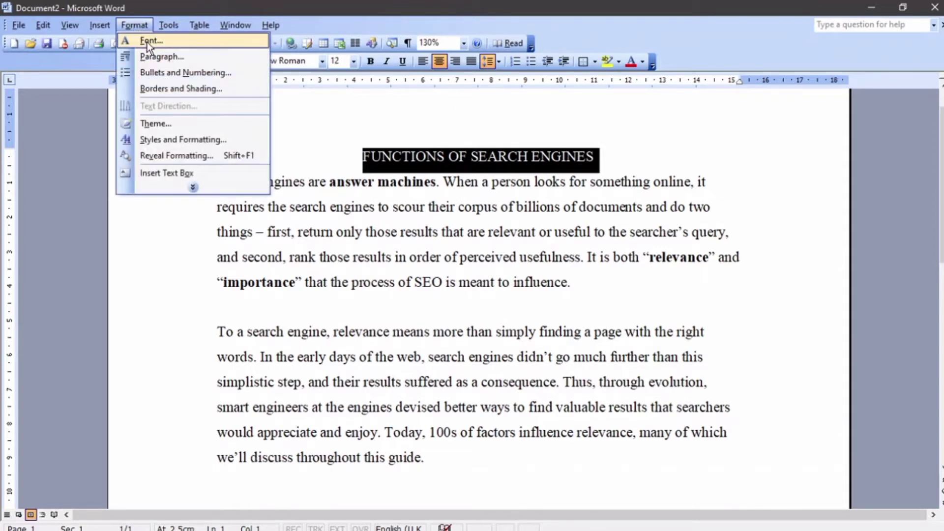
{"action": "left_click", "coordinate": [146, 40]}
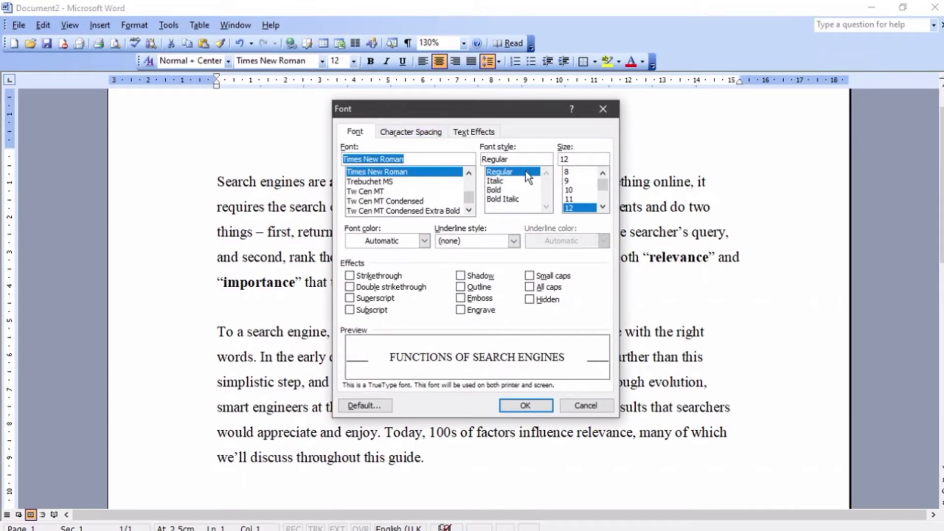
{"action": "left_click", "coordinate": [497, 182]}
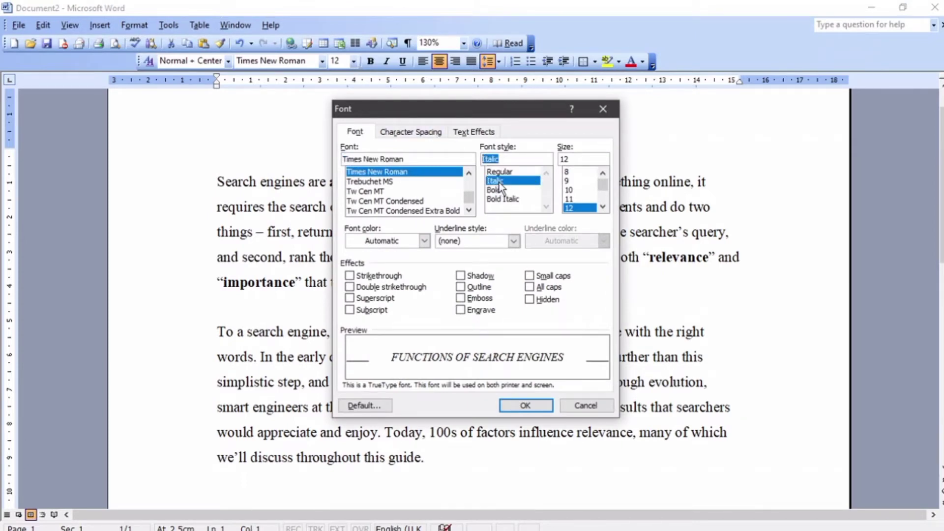
{"action": "left_click", "coordinate": [540, 405]}
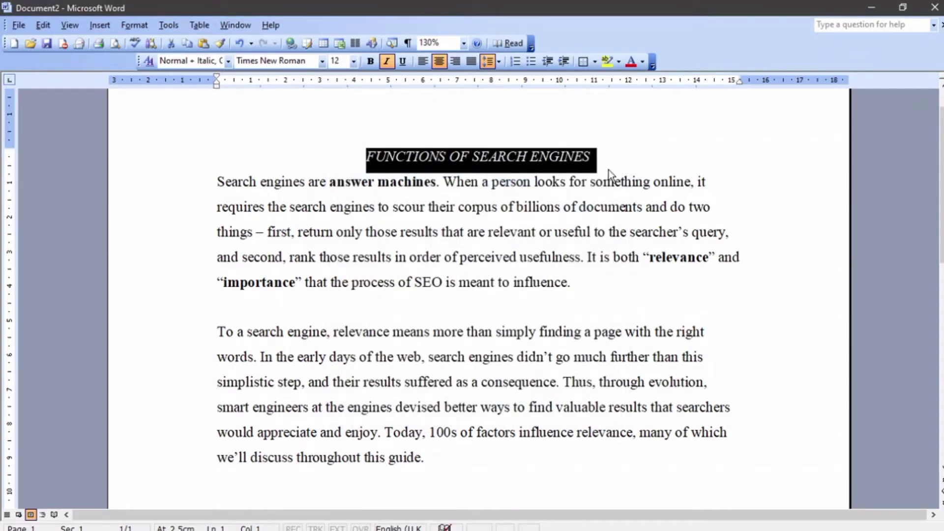
{"action": "key", "text": "ctrl+i"}
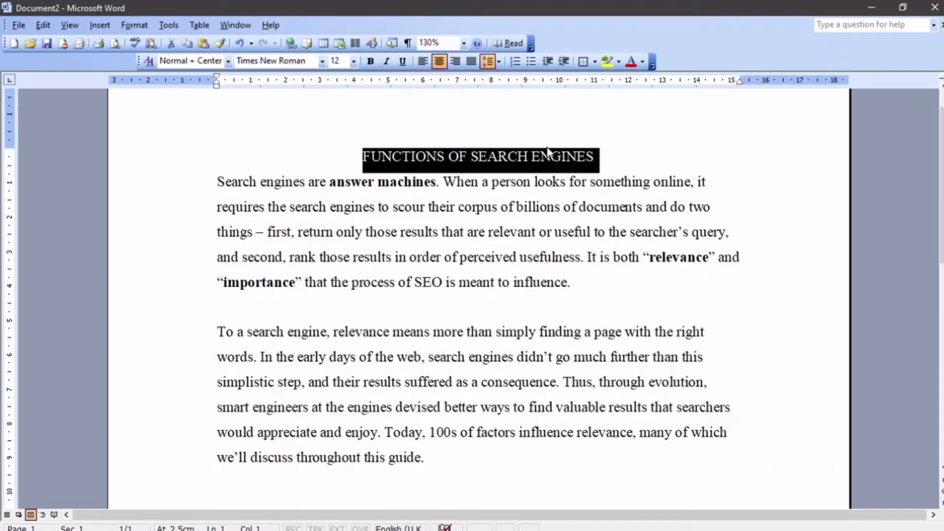
Step: Toggle italic on and back off for the selected heading, and clear the selection
{"action": "key", "text": "ctrl+i"}
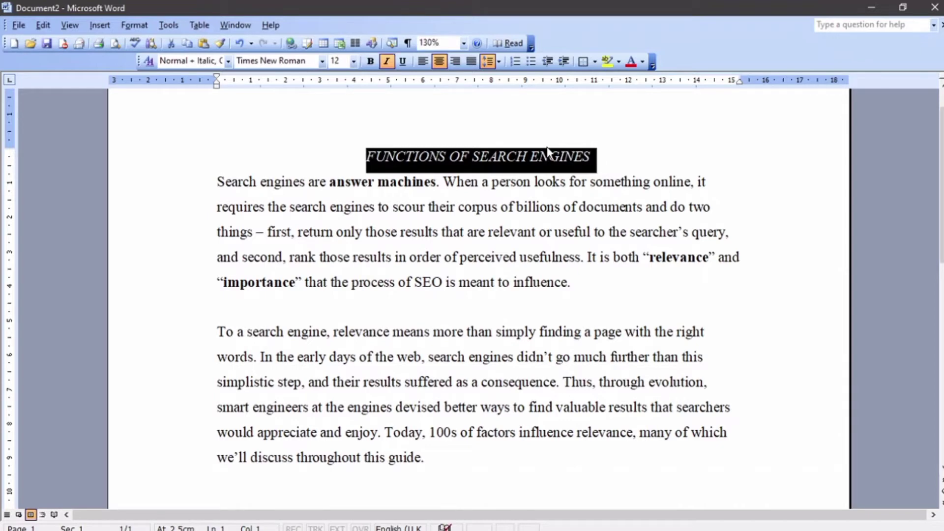
{"action": "key", "text": "ctrl+i"}
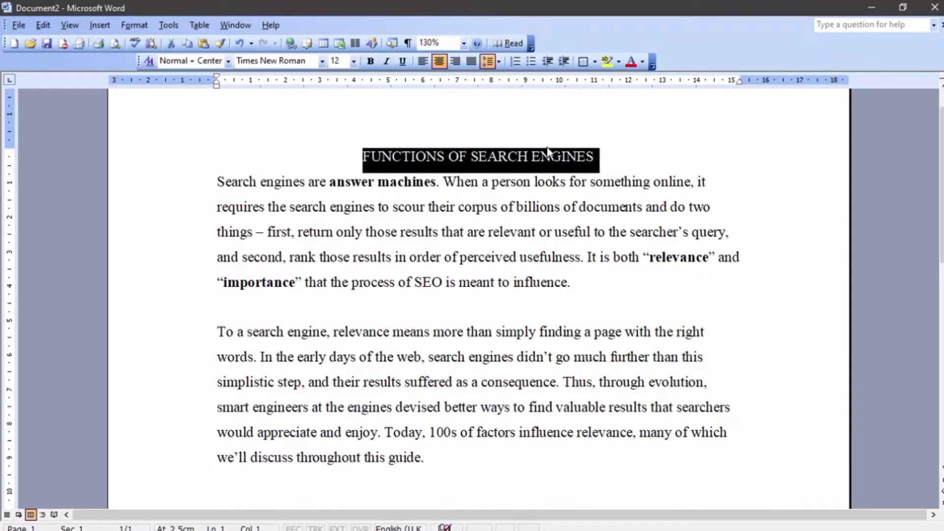
{"action": "left_click", "coordinate": [604, 160]}
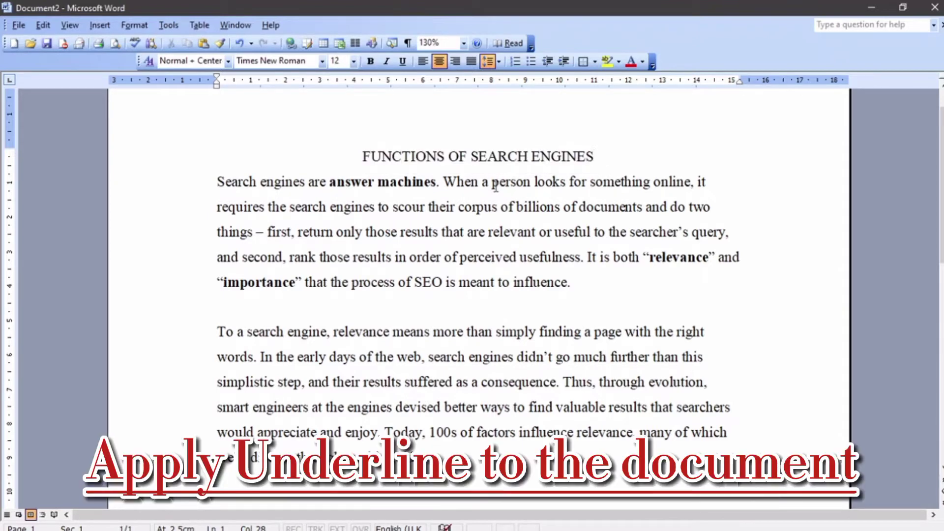
Step: Underline the heading "FUNCTIONS OF SEARCH ENGINES", reselect it to remove the underline, and clear the selection
{"action": "left_click_drag", "start_coordinate": [363, 155], "coordinate": [566, 150]}
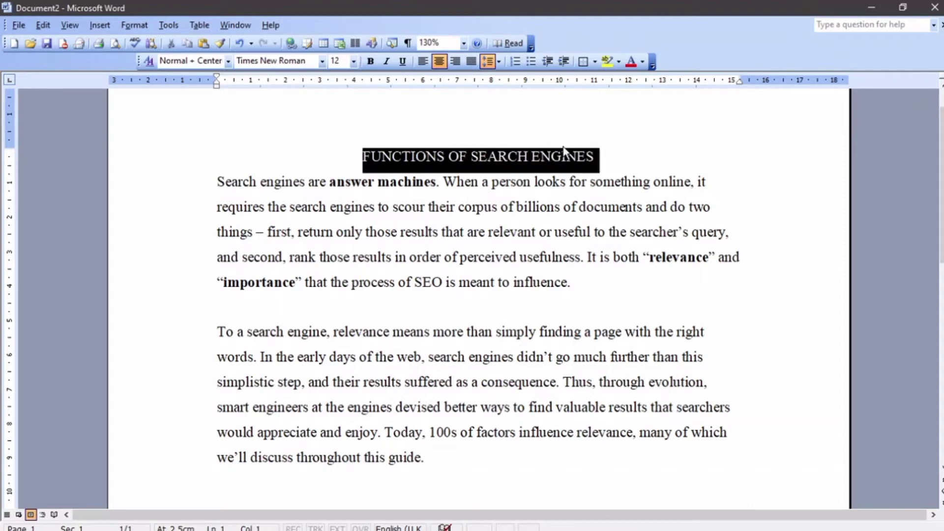
{"action": "left_click", "coordinate": [401, 63]}
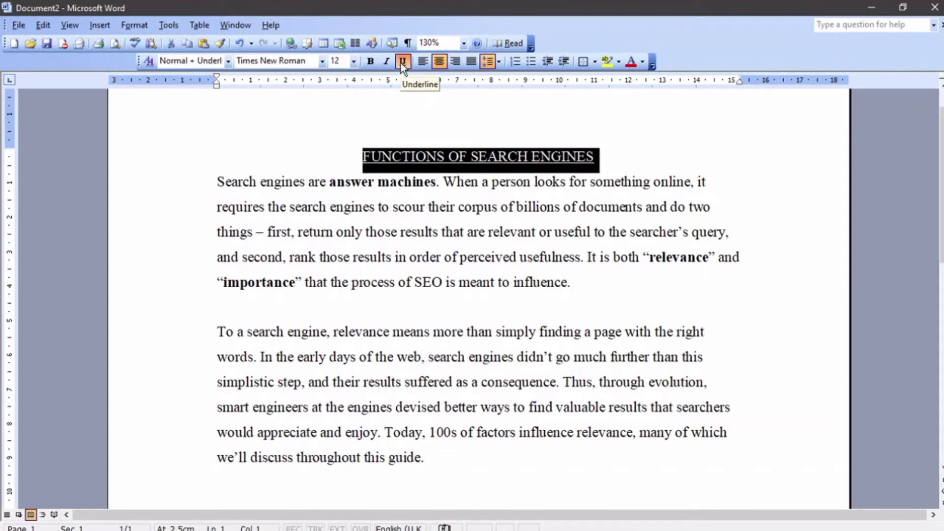
{"action": "left_click", "coordinate": [650, 156]}
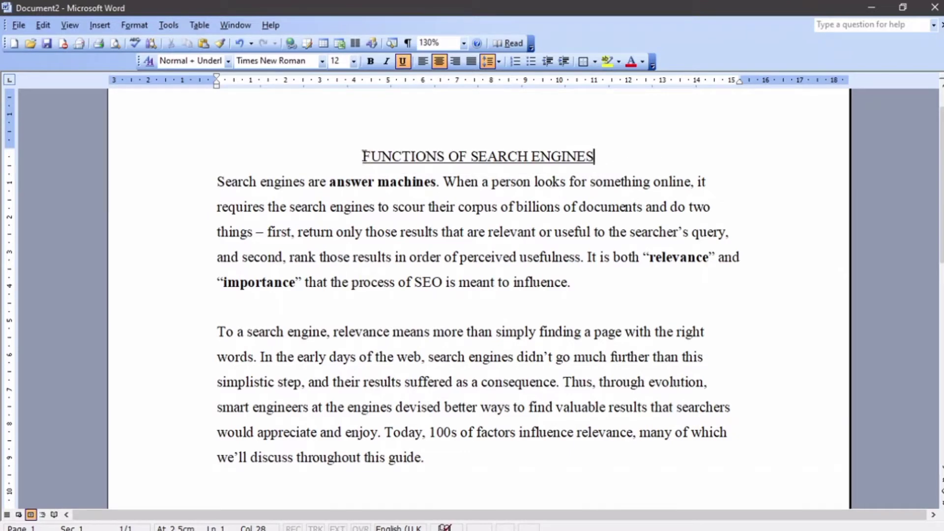
{"action": "left_click_drag", "start_coordinate": [363, 156], "coordinate": [599, 157]}
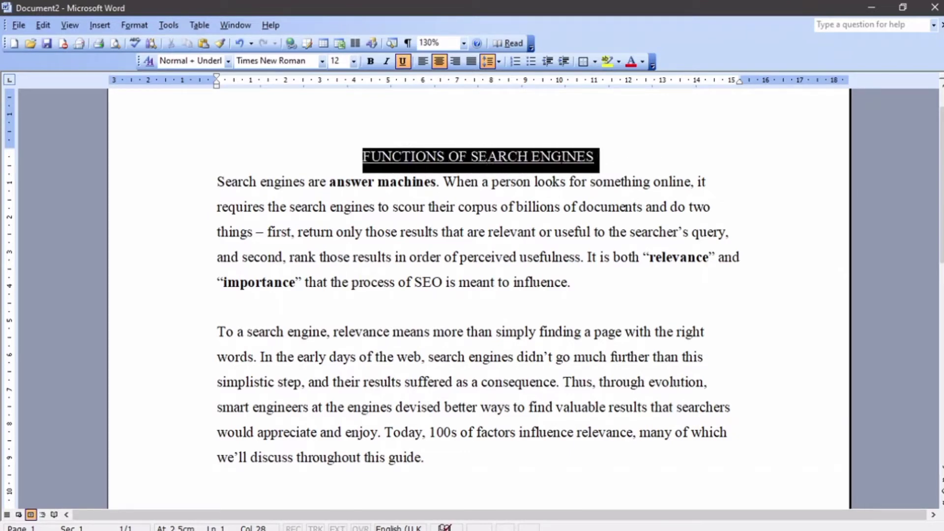
{"action": "left_click", "coordinate": [605, 161]}
{"action": "triple_click", "coordinate": [493, 170]}
{"action": "key", "text": "ctrl+u"}
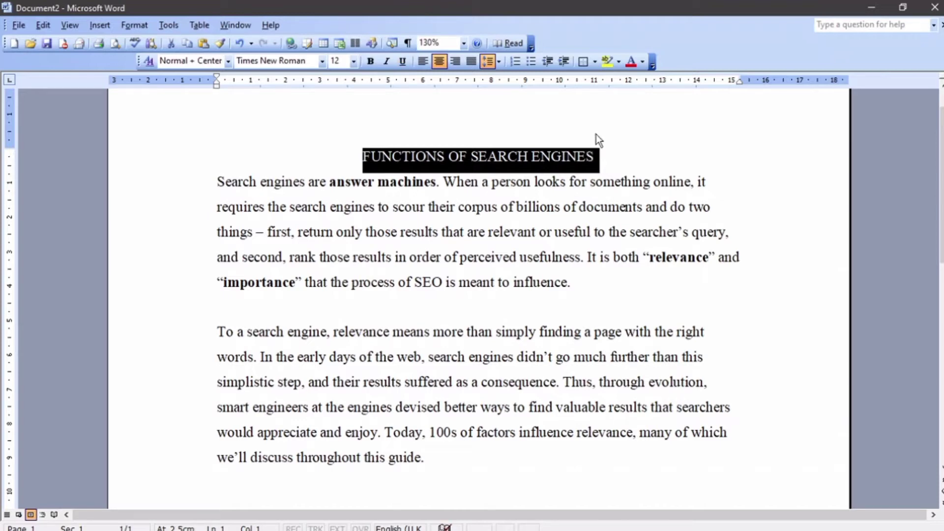
{"action": "left_click", "coordinate": [596, 143]}
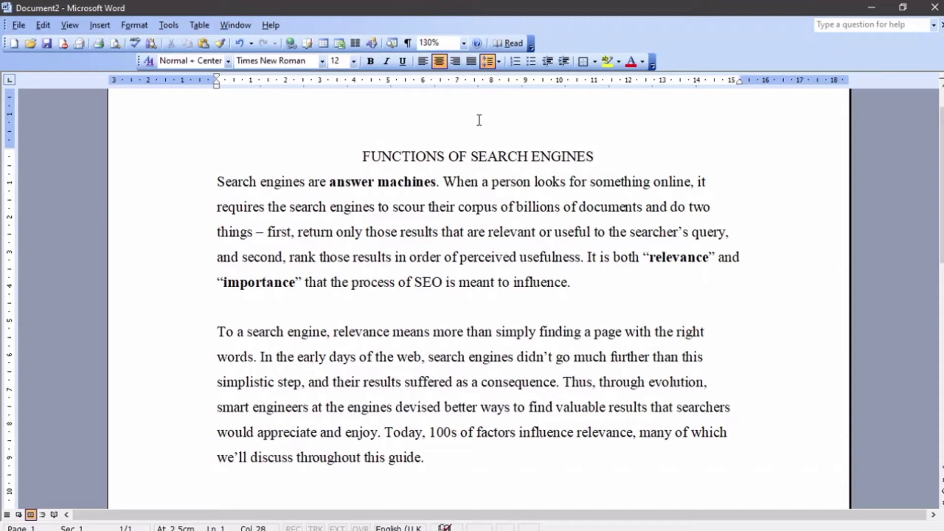
Step: Select the heading and choose the heavy dot-dot-dash underline style for it in the detailed font settings
{"action": "left_click", "coordinate": [366, 157]}
{"action": "left_click_drag", "start_coordinate": [370, 156], "coordinate": [598, 156]}
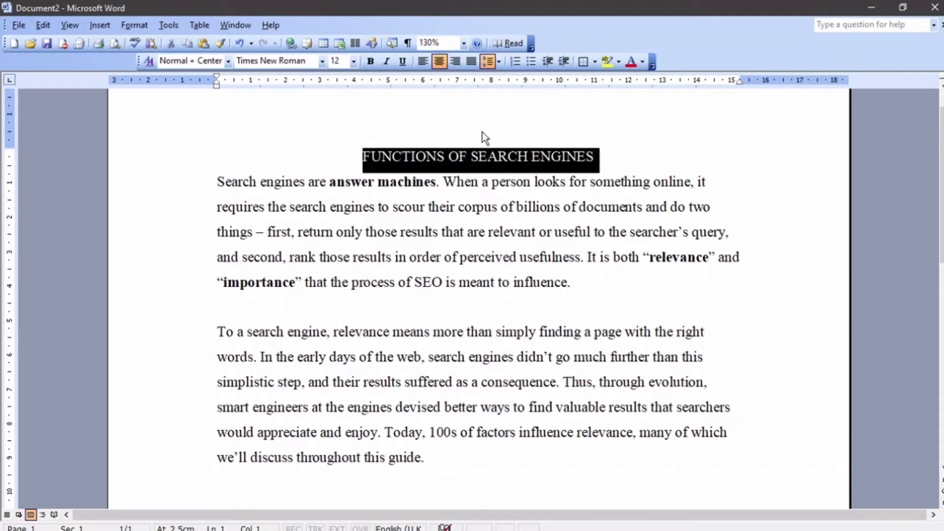
{"action": "left_click", "coordinate": [135, 27]}
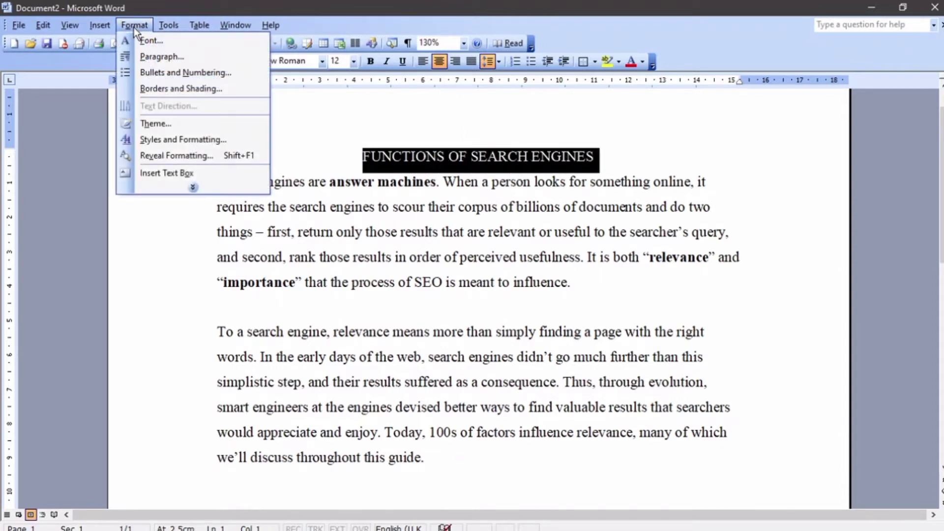
{"action": "left_click", "coordinate": [148, 40]}
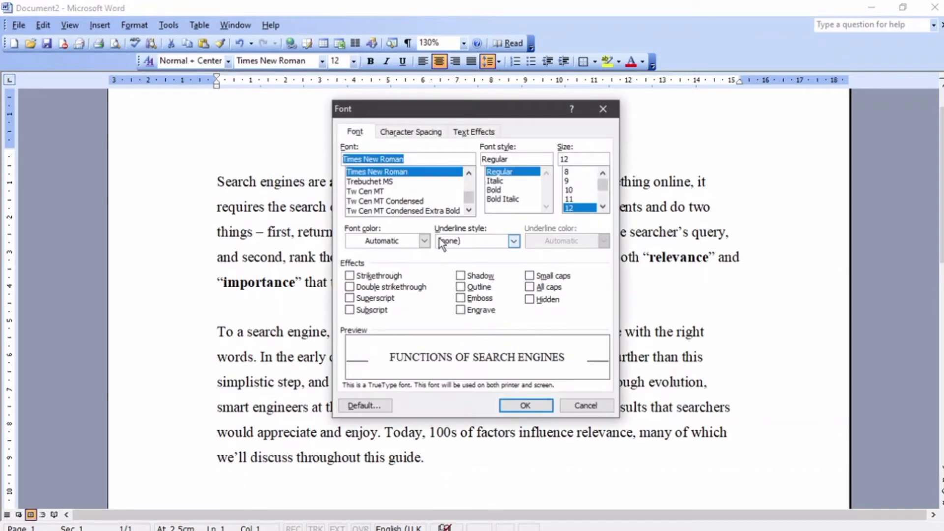
{"action": "left_click", "coordinate": [478, 241]}
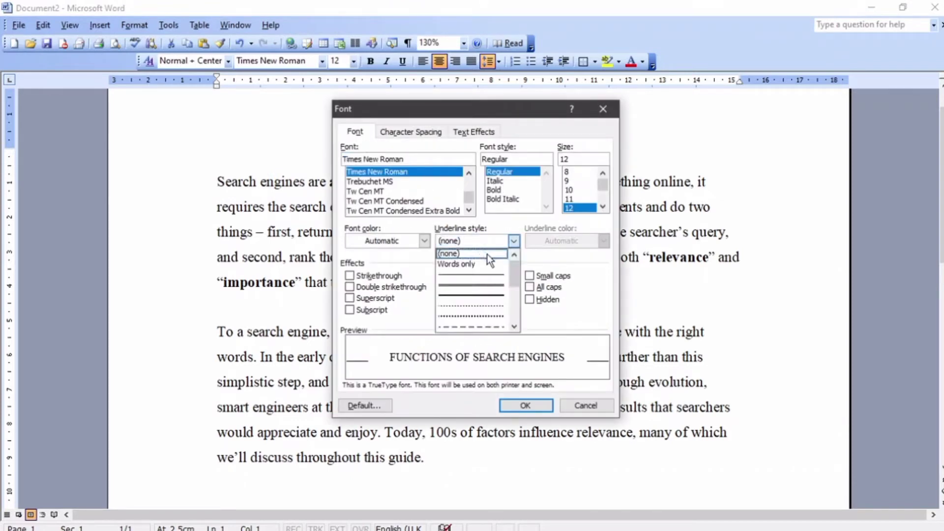
{"action": "scroll", "coordinate": [485, 268], "scroll_direction": "down", "scroll_amount": 1}
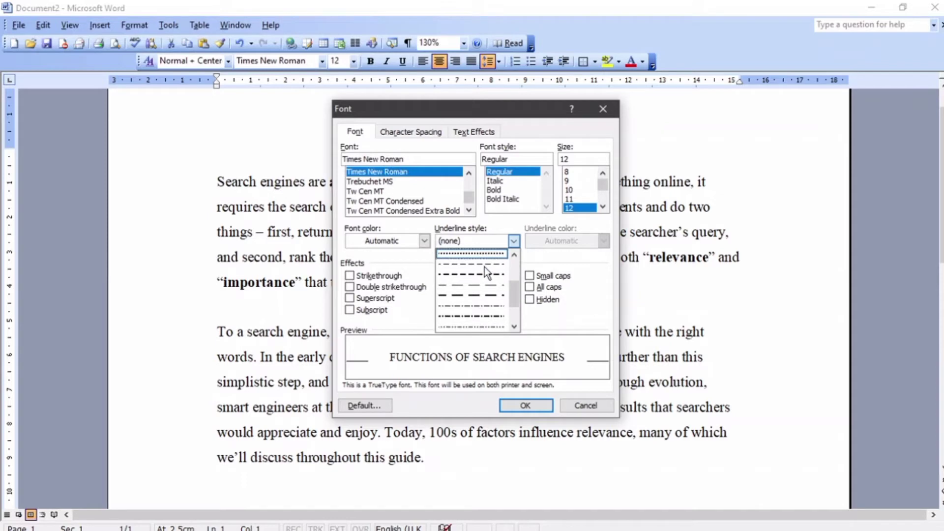
{"action": "scroll", "coordinate": [482, 300], "scroll_direction": "down", "scroll_amount": 1}
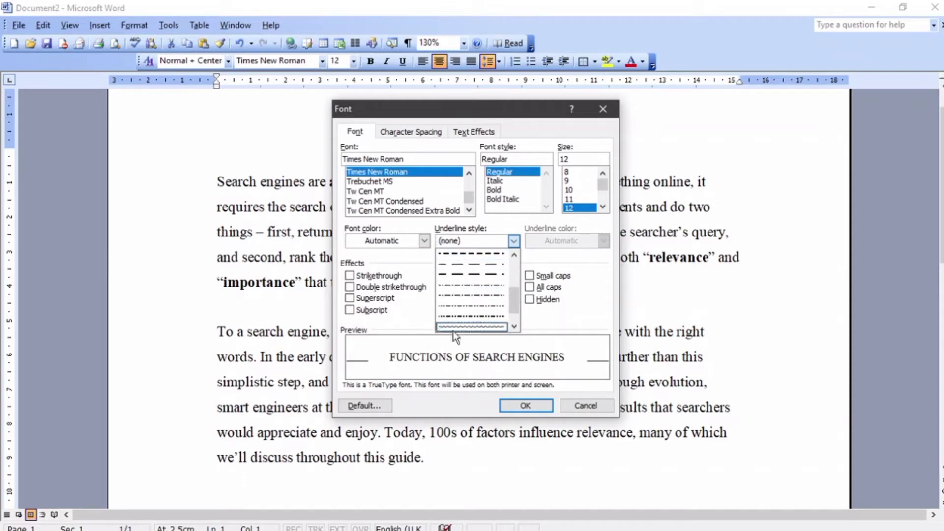
{"action": "left_click", "coordinate": [482, 317]}
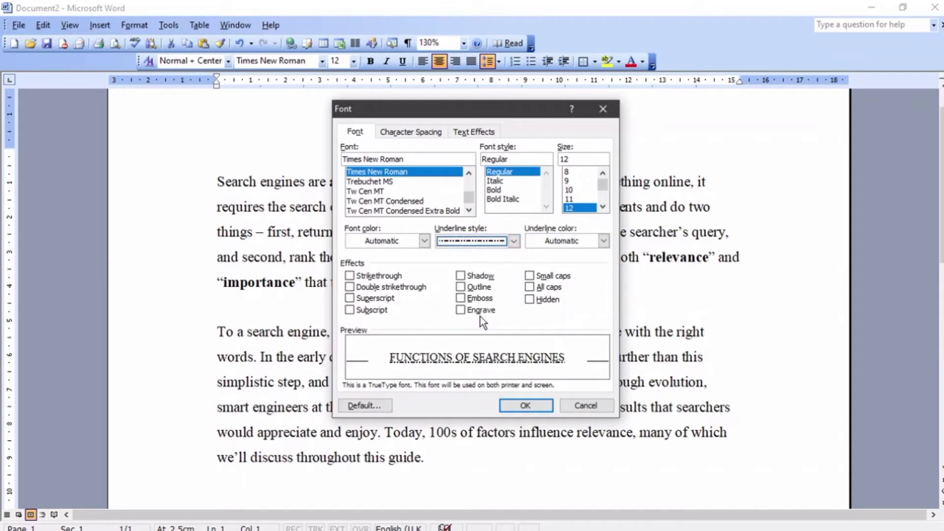
Step: Try red as the underline color, change it to blue, and apply the font settings to the heading
{"action": "left_click", "coordinate": [574, 245]}
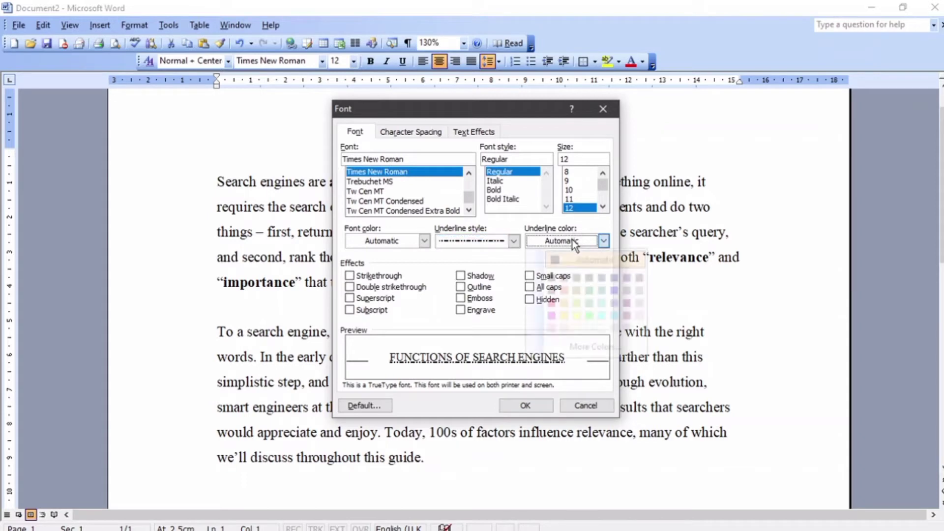
{"action": "left_click", "coordinate": [552, 302]}
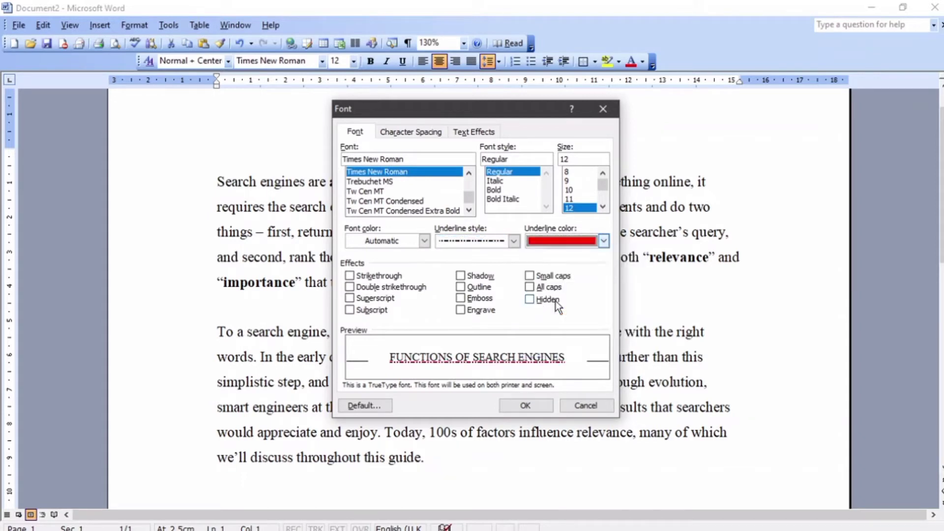
{"action": "left_click", "coordinate": [577, 245]}
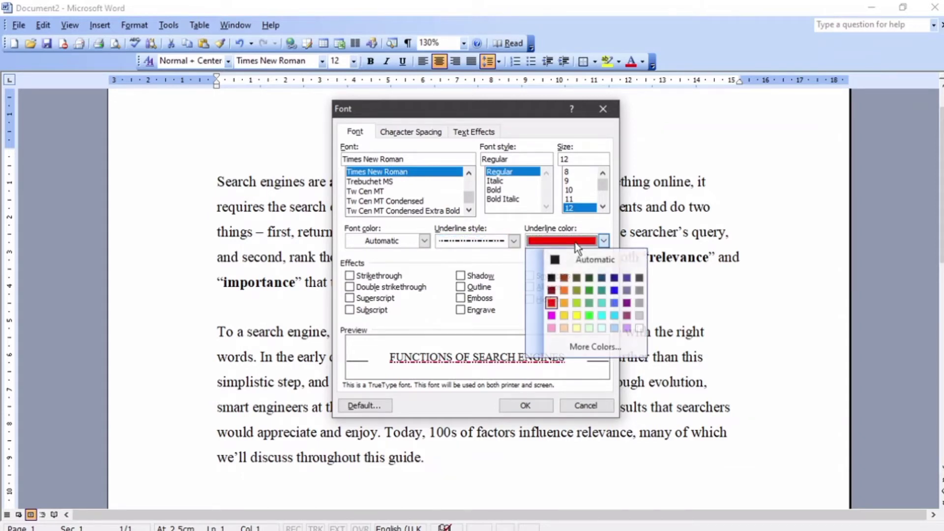
{"action": "left_click", "coordinate": [617, 290]}
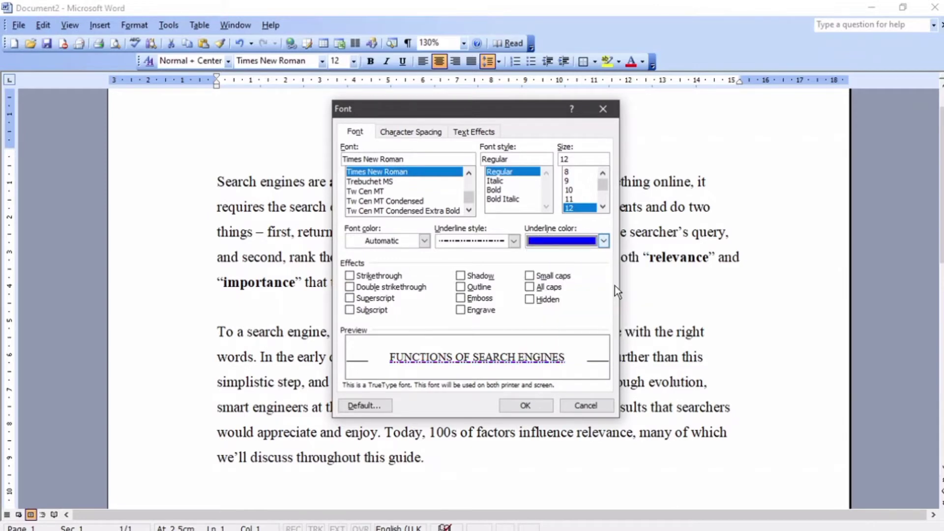
{"action": "left_click", "coordinate": [526, 406]}
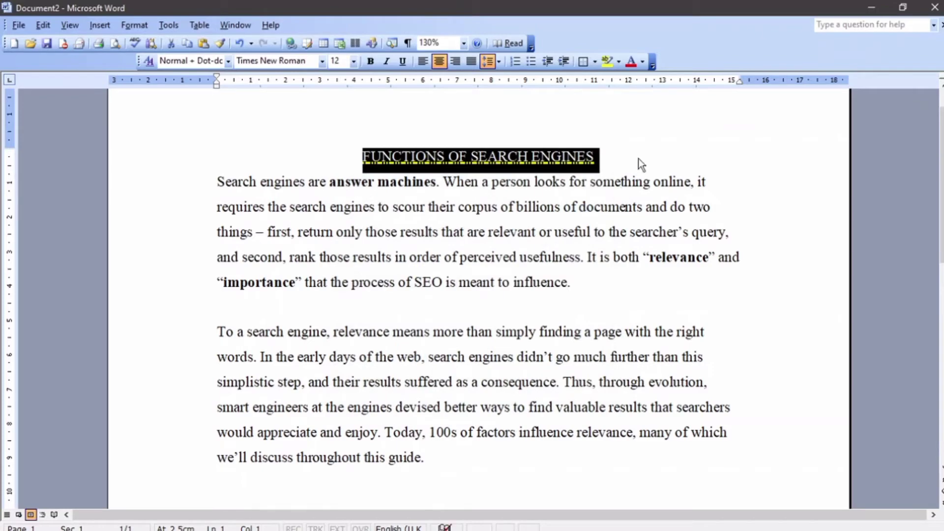
{"action": "left_click", "coordinate": [638, 158]}
{"action": "scroll", "coordinate": [530, 186], "scroll_direction": "up", "scroll_amount": 3}
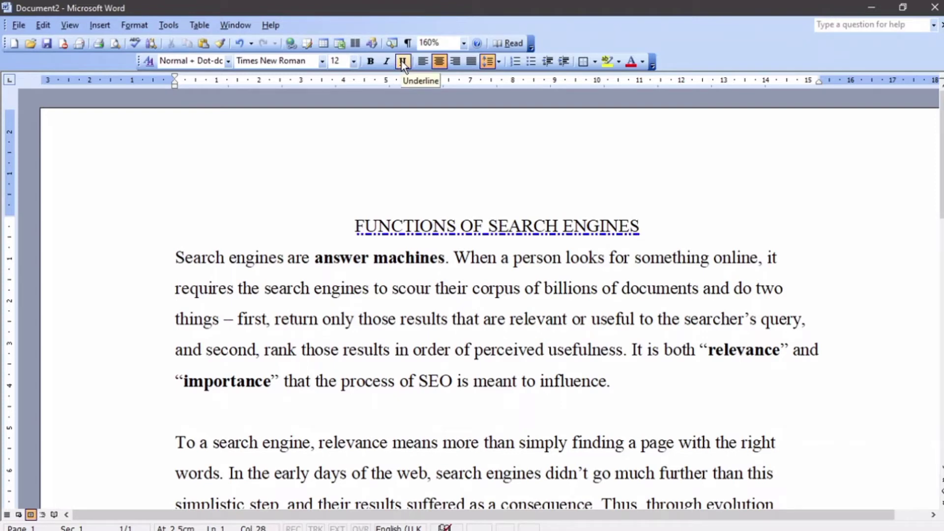
{"action": "left_click", "coordinate": [146, 30]}
{"action": "left_click", "coordinate": [151, 40]}
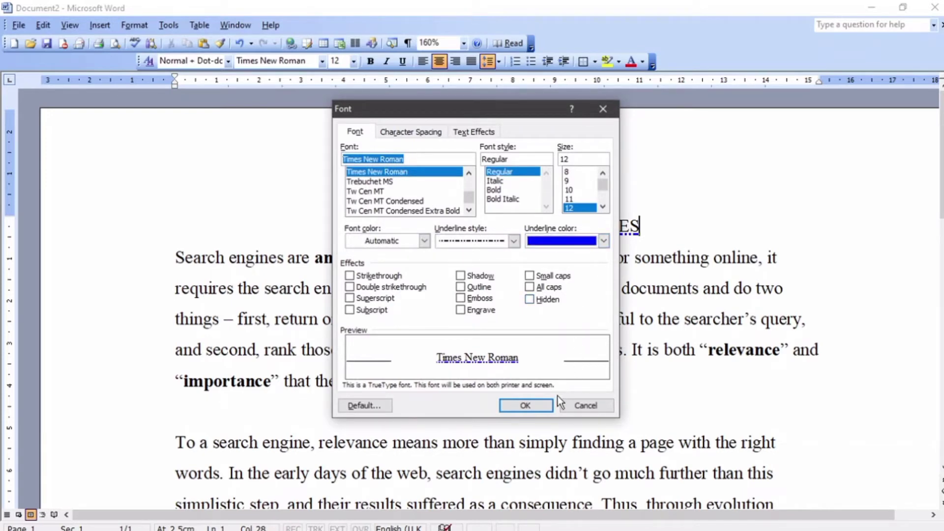
{"action": "left_click", "coordinate": [585, 405]}
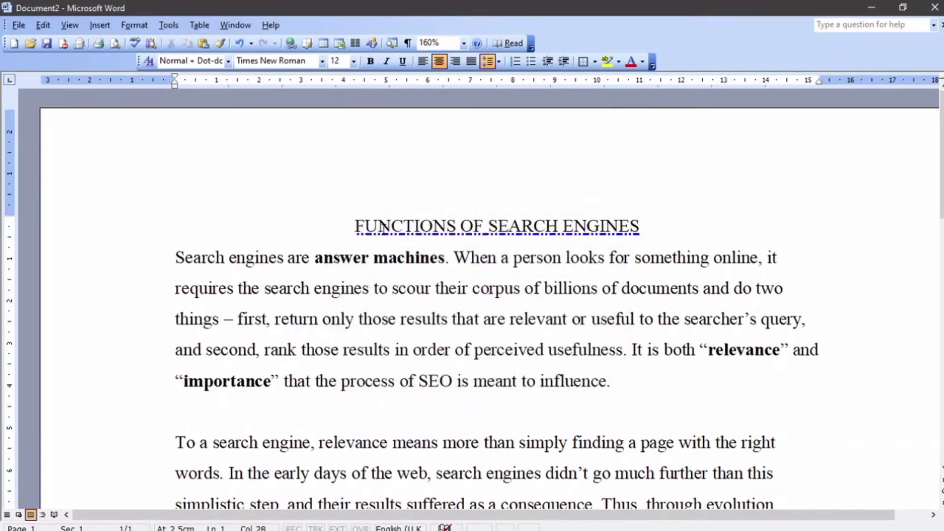
Step: Select the heading, switch its decorative underline to a plain single one, and take the underline off completely
{"action": "left_click_drag", "start_coordinate": [355, 225], "coordinate": [642, 226]}
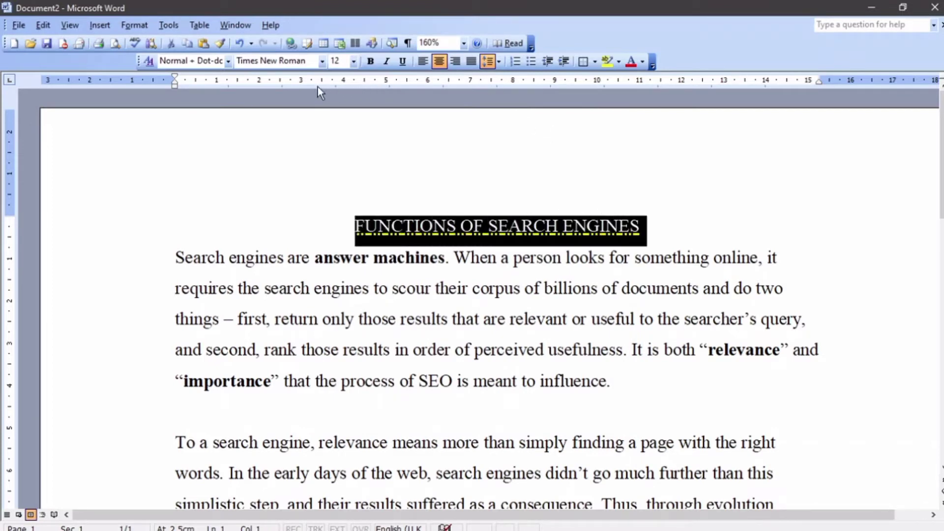
{"action": "left_click", "coordinate": [401, 61]}
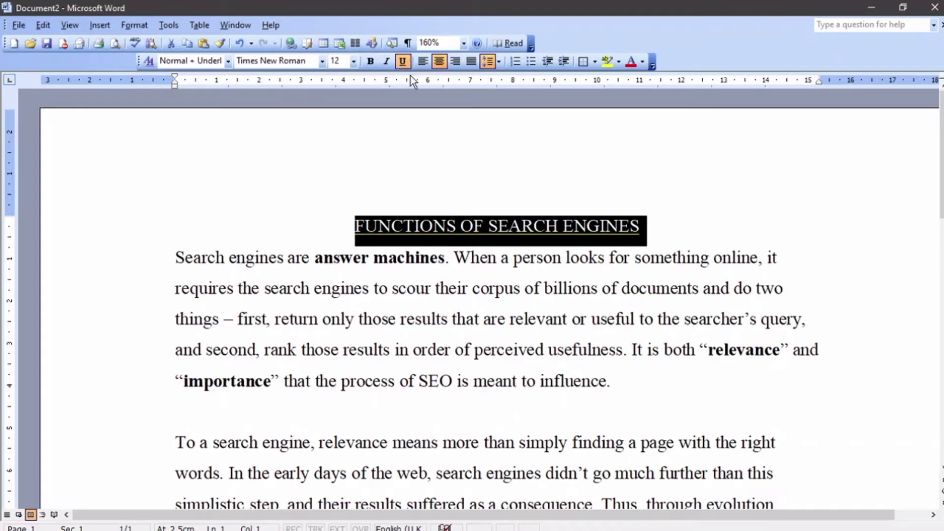
{"action": "left_click", "coordinate": [461, 226]}
{"action": "scroll", "coordinate": [460, 226], "scroll_direction": "down", "scroll_amount": 1}
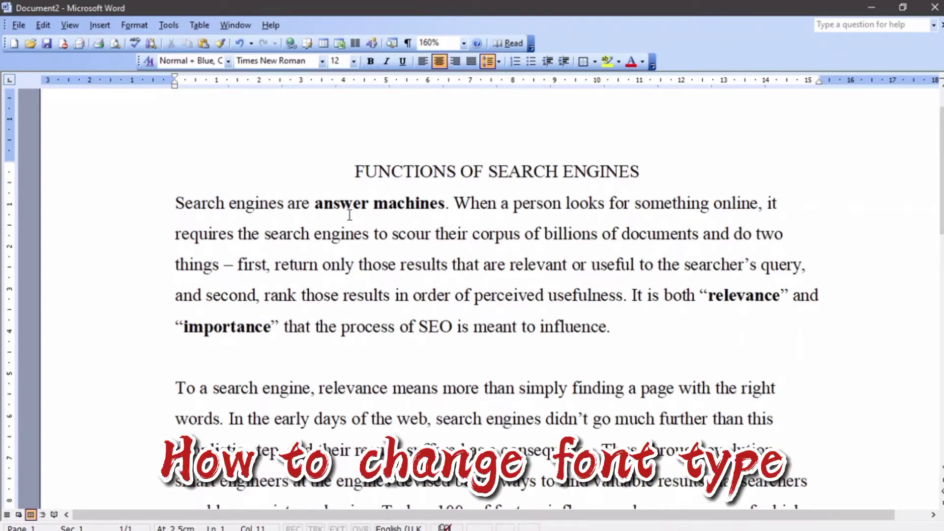
Step: Select the first body paragraph, change its font to Brush Script MT, and clear the selection
{"action": "left_click_drag", "start_coordinate": [176, 202], "coordinate": [618, 327]}
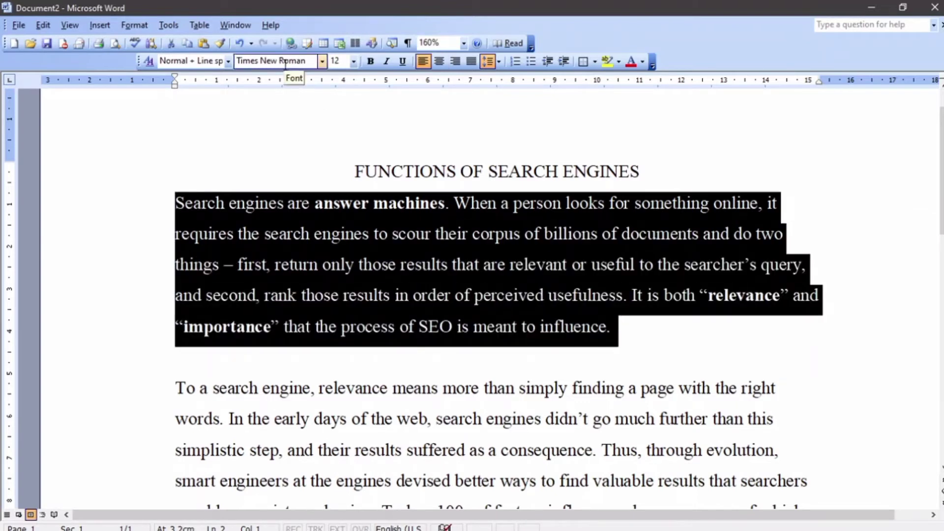
{"action": "left_click", "coordinate": [324, 62]}
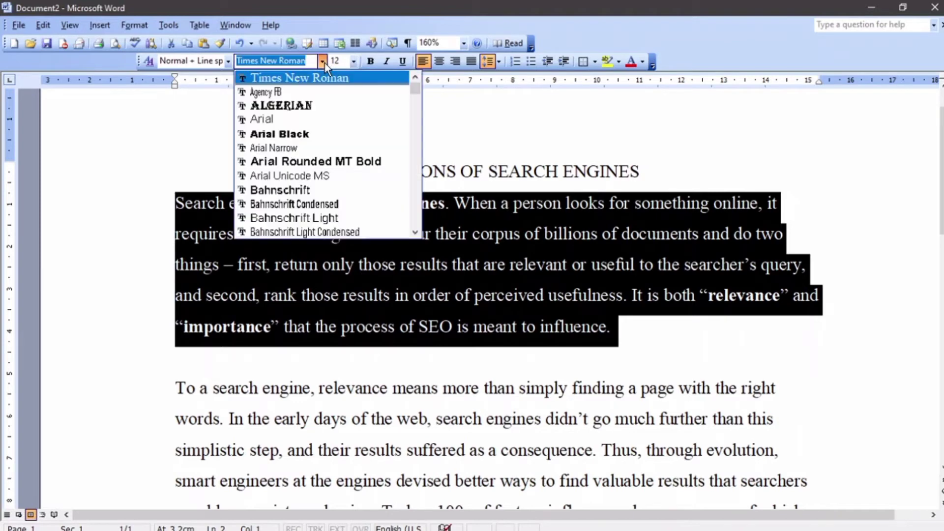
{"action": "scroll", "coordinate": [324, 81], "scroll_direction": "down", "scroll_amount": 4}
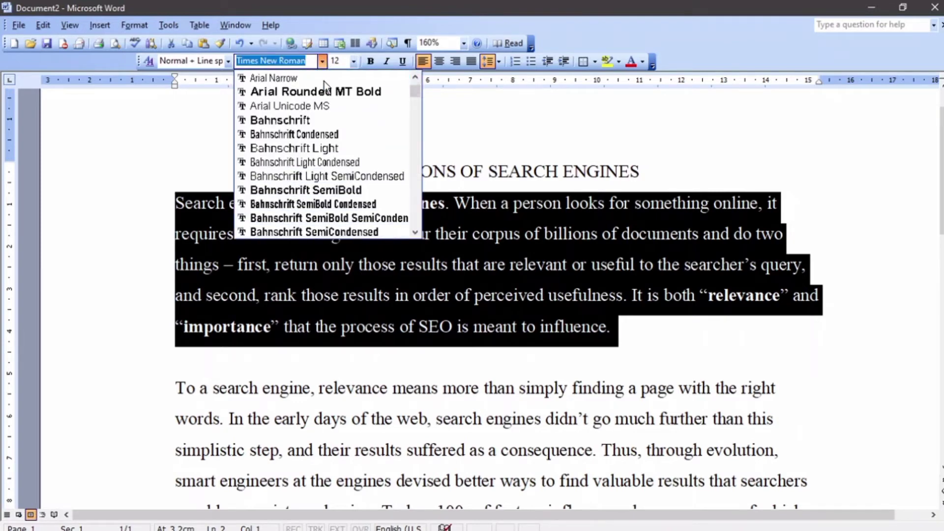
{"action": "scroll", "coordinate": [323, 81], "scroll_direction": "down", "scroll_amount": 2}
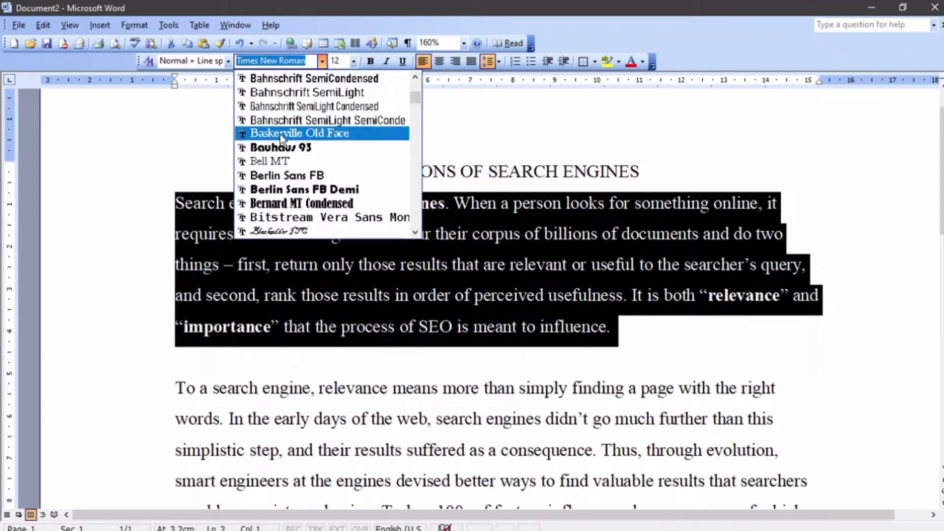
{"action": "scroll", "coordinate": [292, 157], "scroll_direction": "down", "scroll_amount": 5}
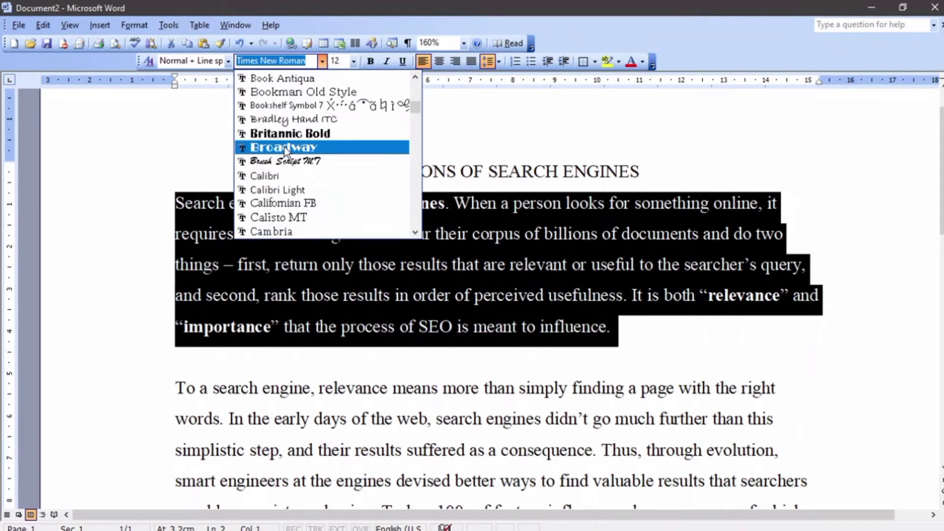
{"action": "left_click", "coordinate": [302, 164]}
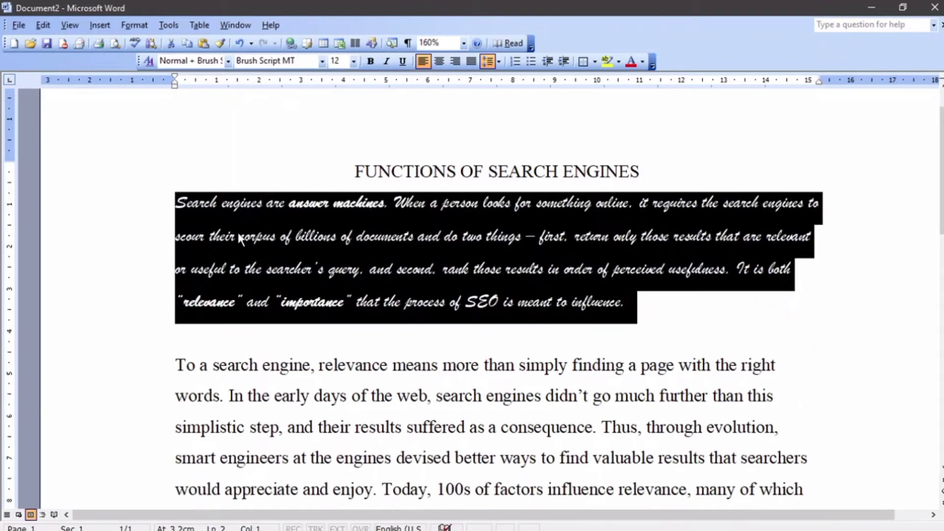
{"action": "left_click", "coordinate": [122, 233]}
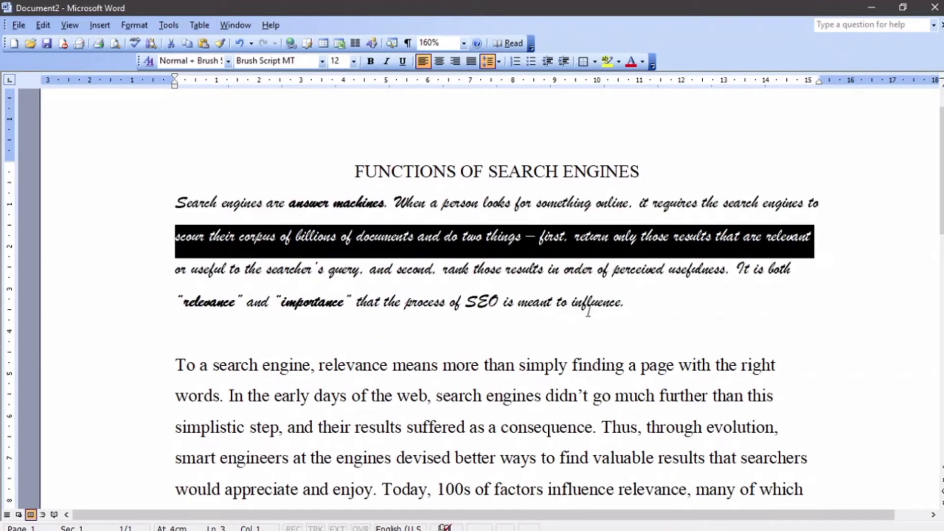
{"action": "left_click", "coordinate": [658, 304]}
Step: Select the second paragraph's opening text through "In the early days of the web," change its font to Curlz MT, and deselect it
{"action": "scroll", "coordinate": [657, 303], "scroll_direction": "down", "scroll_amount": 2}
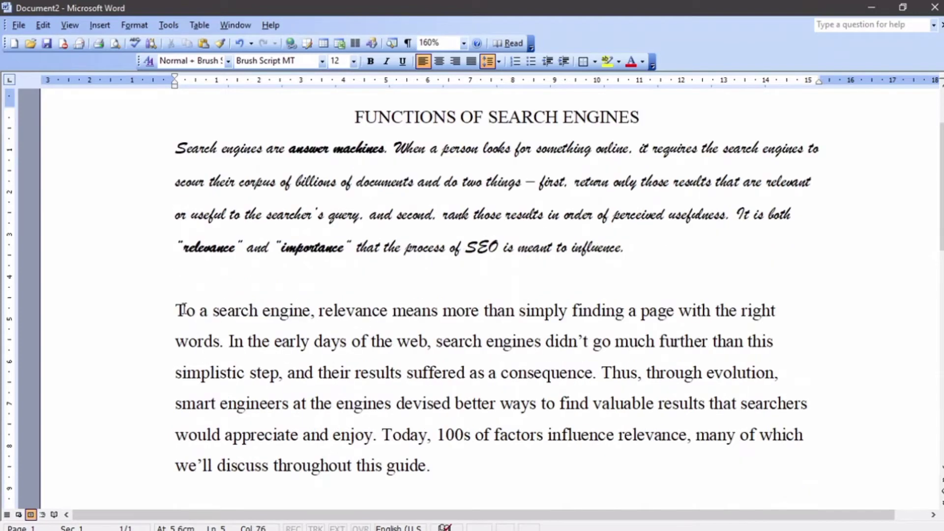
{"action": "left_click_drag", "start_coordinate": [176, 310], "coordinate": [430, 341]}
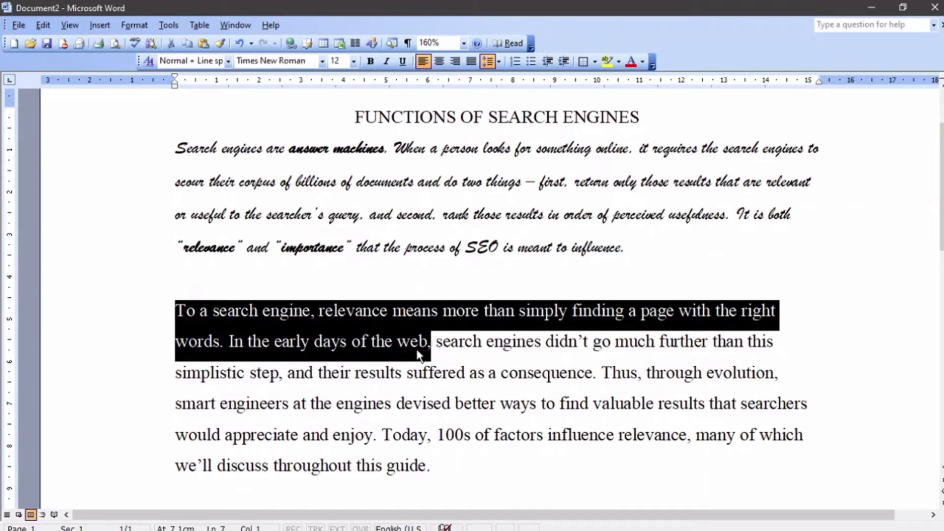
{"action": "left_click", "coordinate": [323, 65]}
{"action": "scroll", "coordinate": [279, 172], "scroll_direction": "down", "scroll_amount": 9}
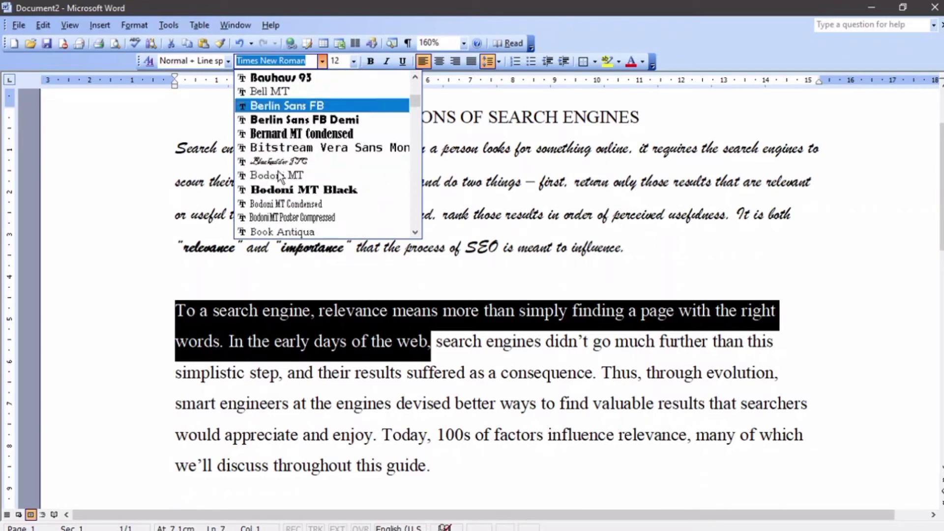
{"action": "scroll", "coordinate": [279, 172], "scroll_direction": "down", "scroll_amount": 10}
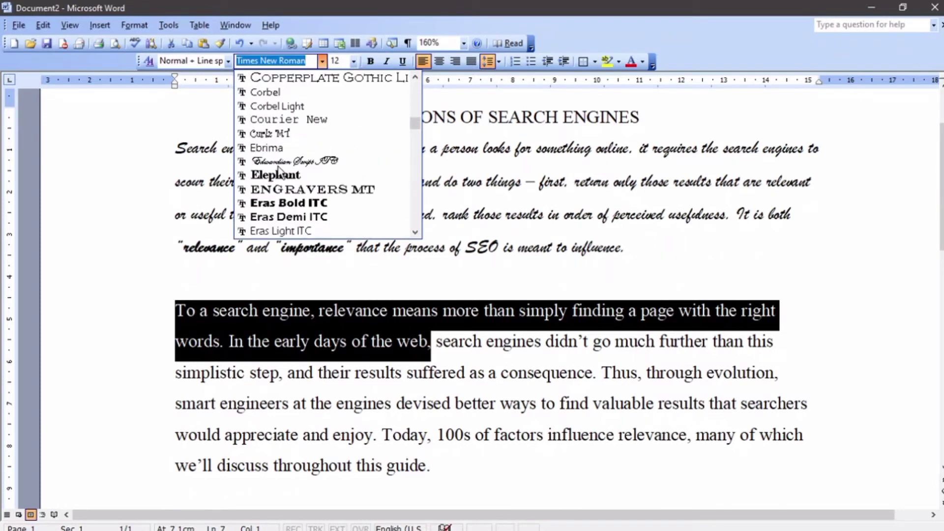
{"action": "left_click", "coordinate": [279, 134]}
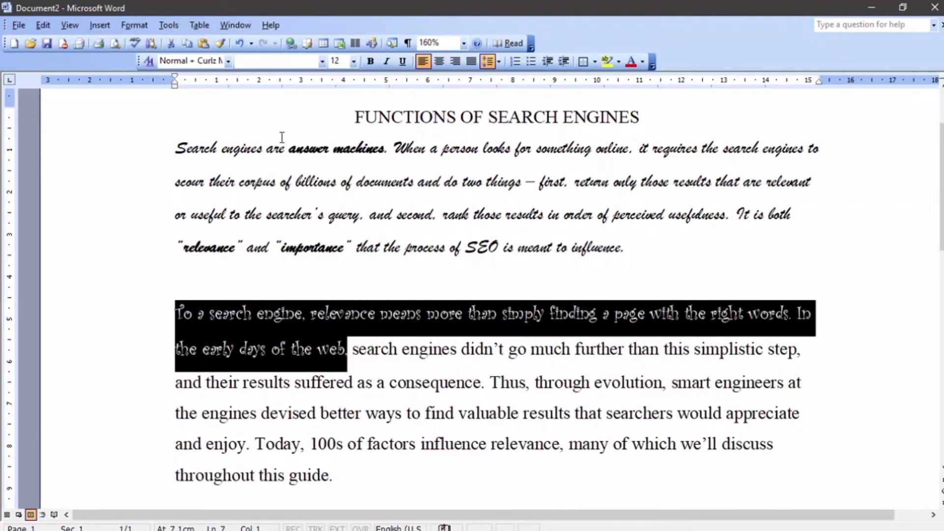
{"action": "left_click", "coordinate": [224, 290]}
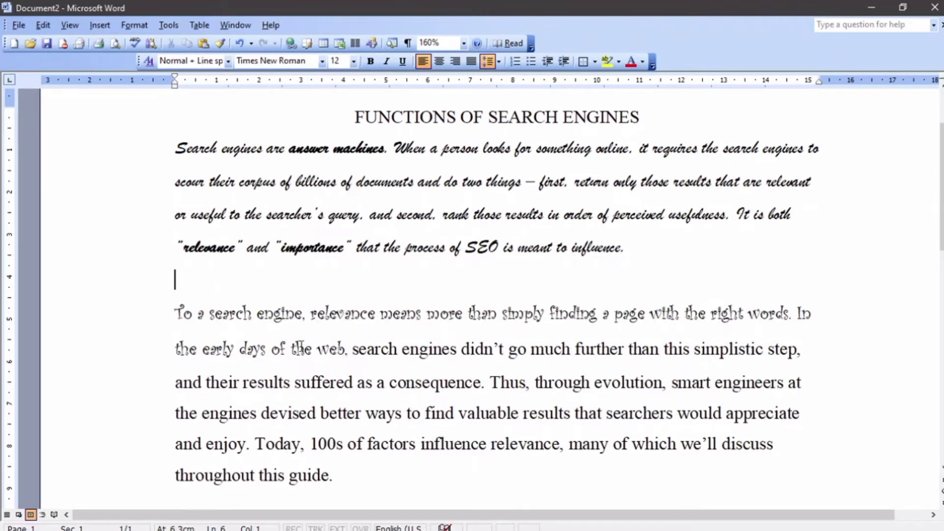
{"action": "left_click", "coordinate": [307, 336]}
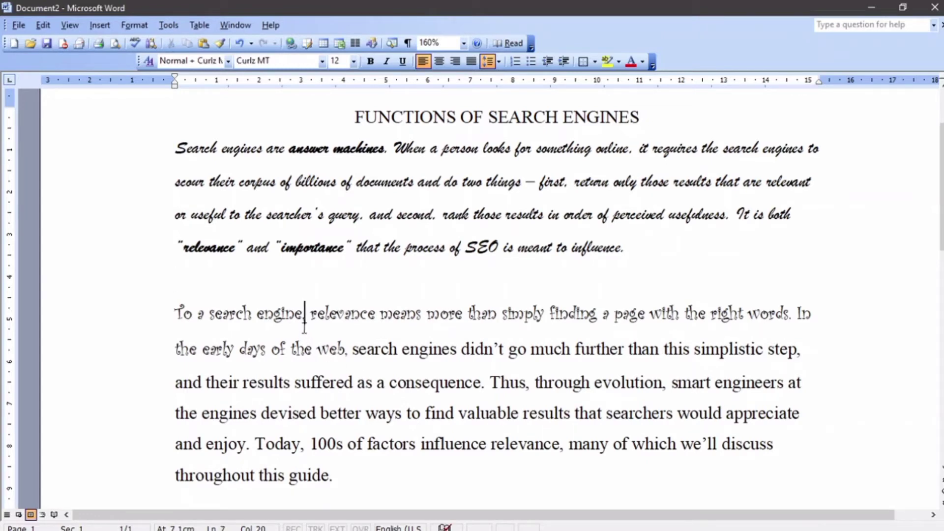
Step: Select both body paragraphs and set their font to Times New Roman by entering the font name
{"action": "left_click_drag", "start_coordinate": [362, 487], "coordinate": [218, 169]}
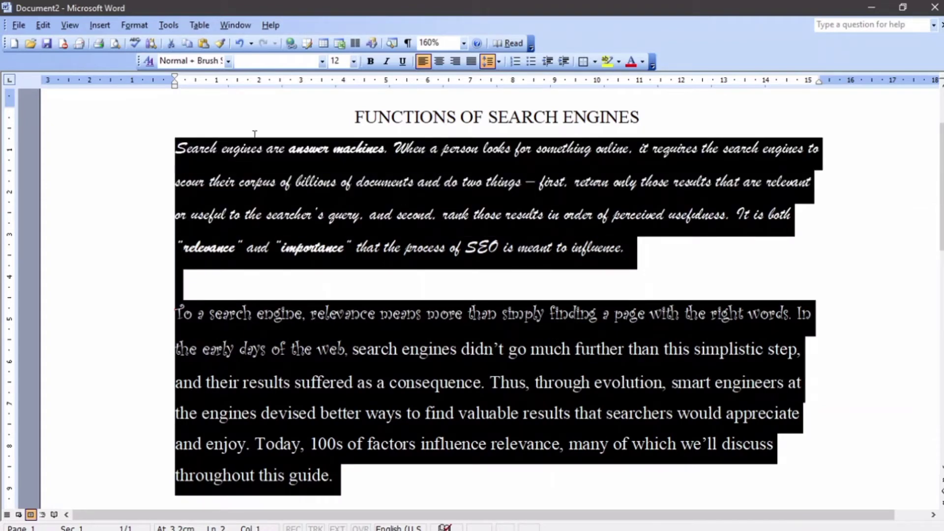
{"action": "left_click", "coordinate": [270, 58]}
{"action": "type", "text": "Times New Roman"}
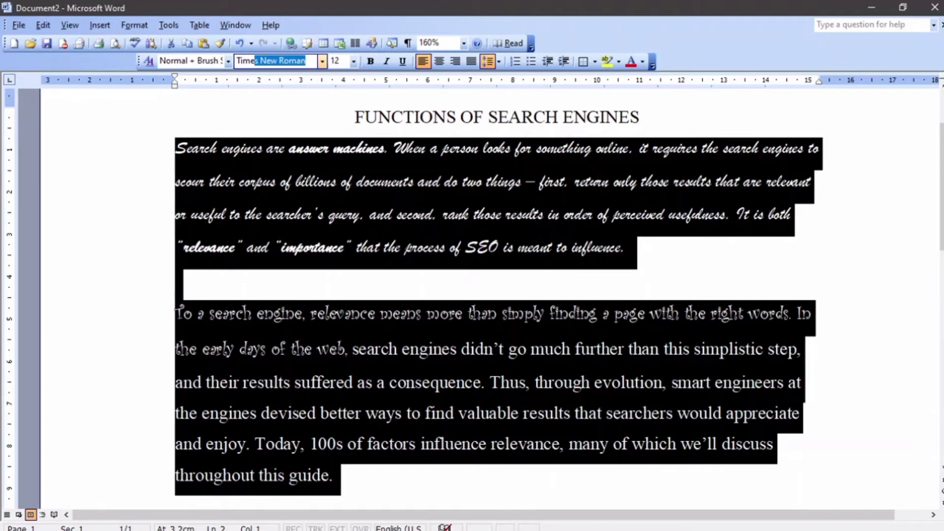
{"action": "key", "text": "Return"}
Step: Browse the available fonts and choose Times New Roman again for the selected paragraphs
{"action": "left_click", "coordinate": [323, 61]}
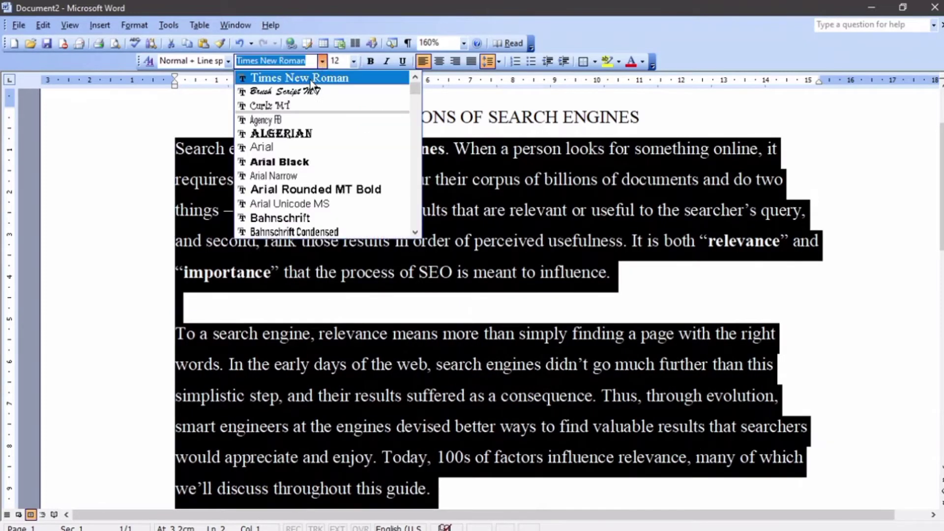
{"action": "scroll", "coordinate": [308, 80], "scroll_direction": "down", "scroll_amount": 5}
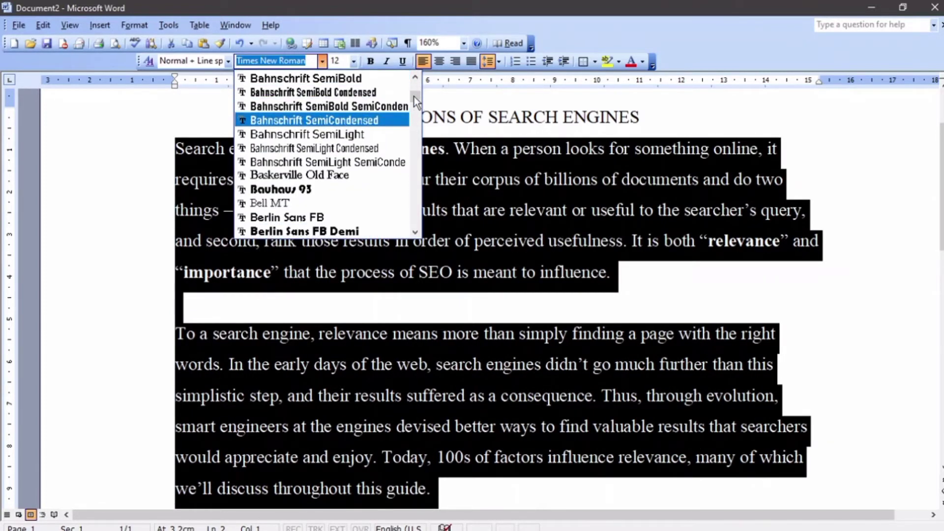
{"action": "left_click_drag", "start_coordinate": [414, 96], "coordinate": [416, 215]}
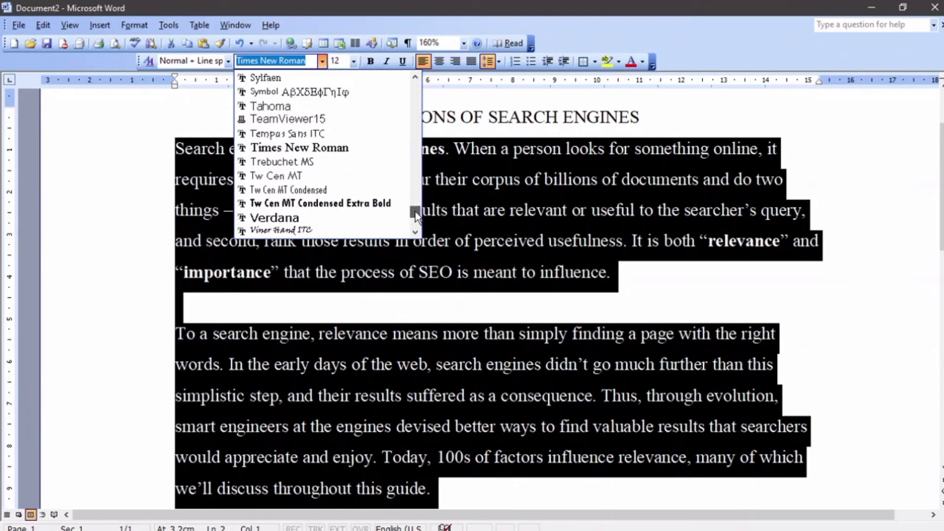
{"action": "left_click", "coordinate": [325, 157]}
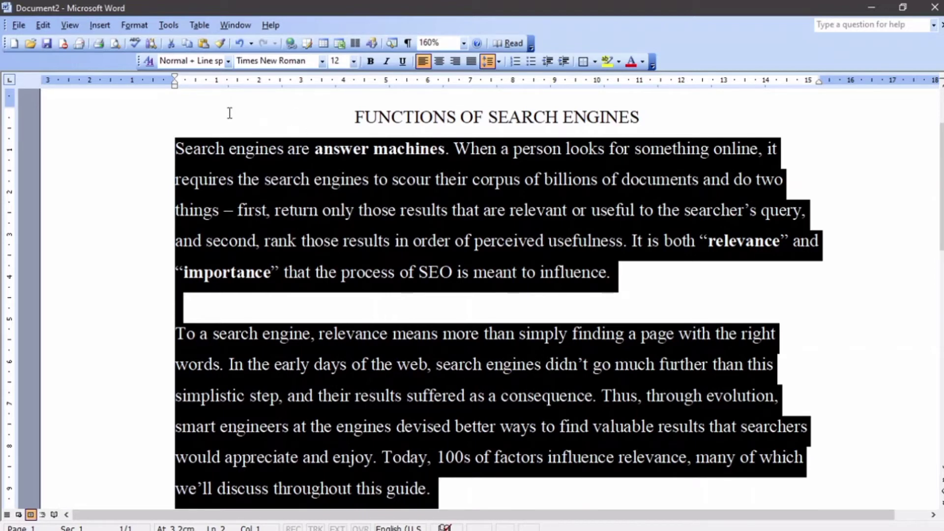
Step: Open the detailed font settings for the selected paragraphs and preview the Harrington and HoloLens MDL2 Assets fonts
{"action": "left_click", "coordinate": [135, 25]}
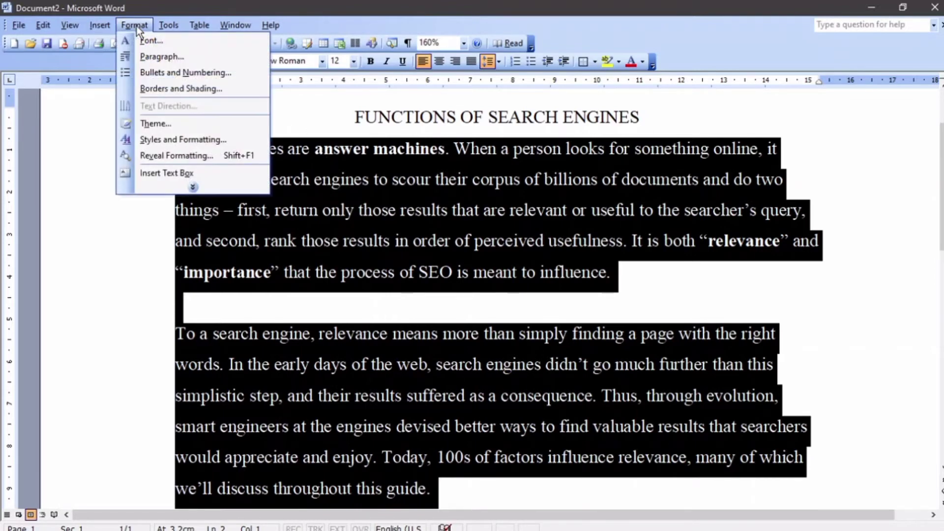
{"action": "left_click", "coordinate": [157, 43]}
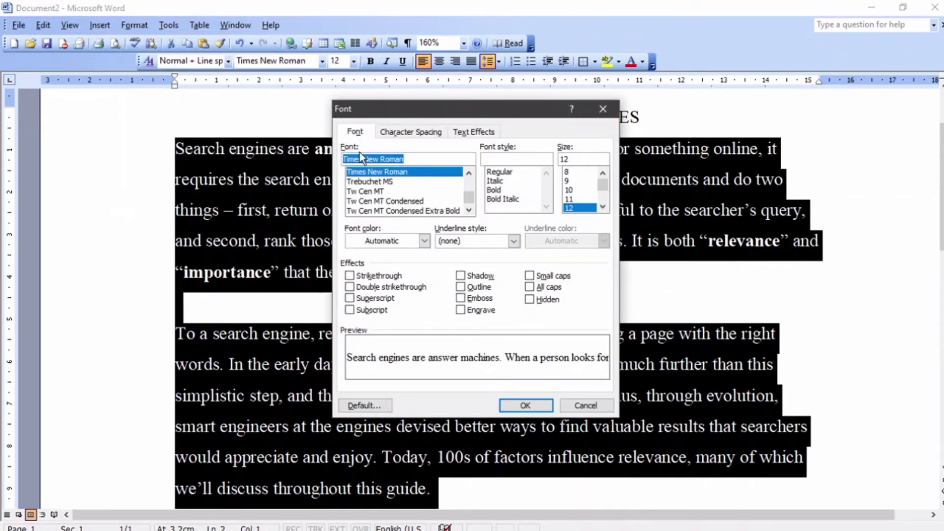
{"action": "scroll", "coordinate": [386, 181], "scroll_direction": "down", "scroll_amount": 5}
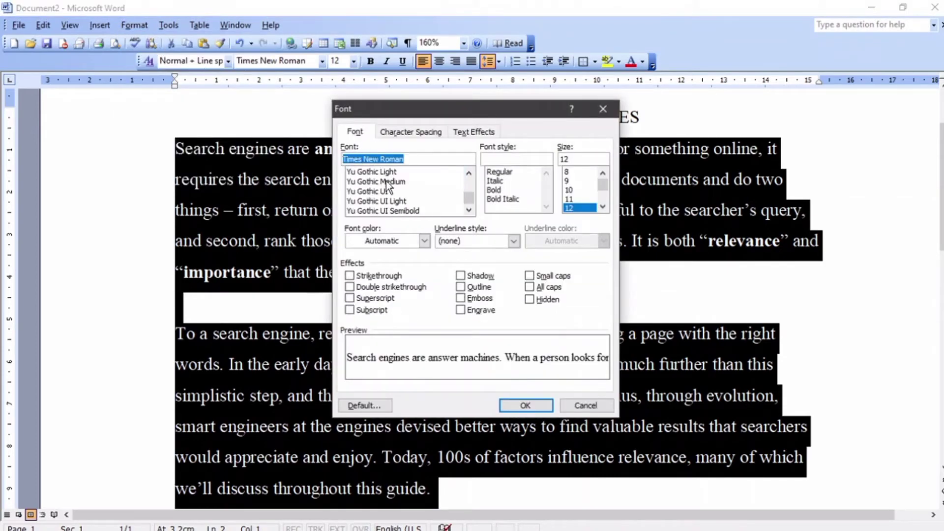
{"action": "scroll", "coordinate": [386, 181], "scroll_direction": "down", "scroll_amount": 1}
{"action": "scroll", "coordinate": [386, 181], "scroll_direction": "up", "scroll_amount": 15}
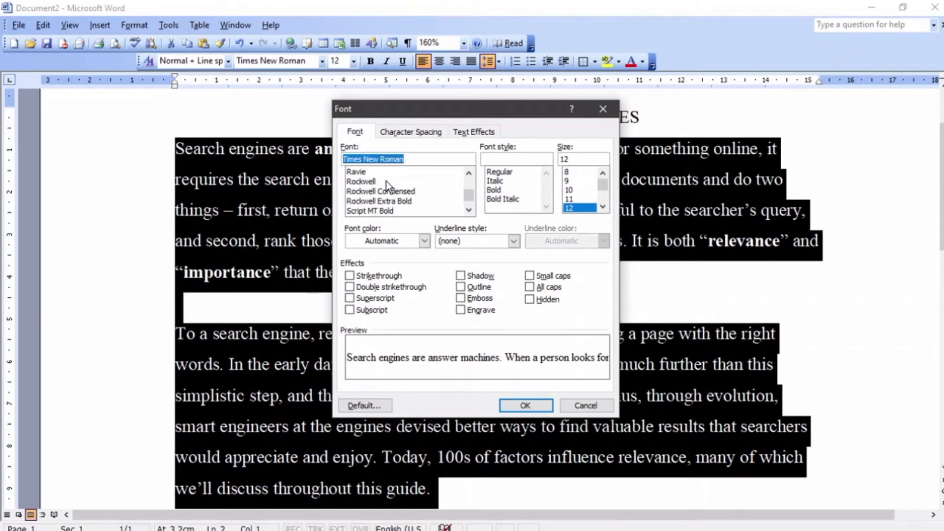
{"action": "scroll", "coordinate": [386, 181], "scroll_direction": "up", "scroll_amount": 20}
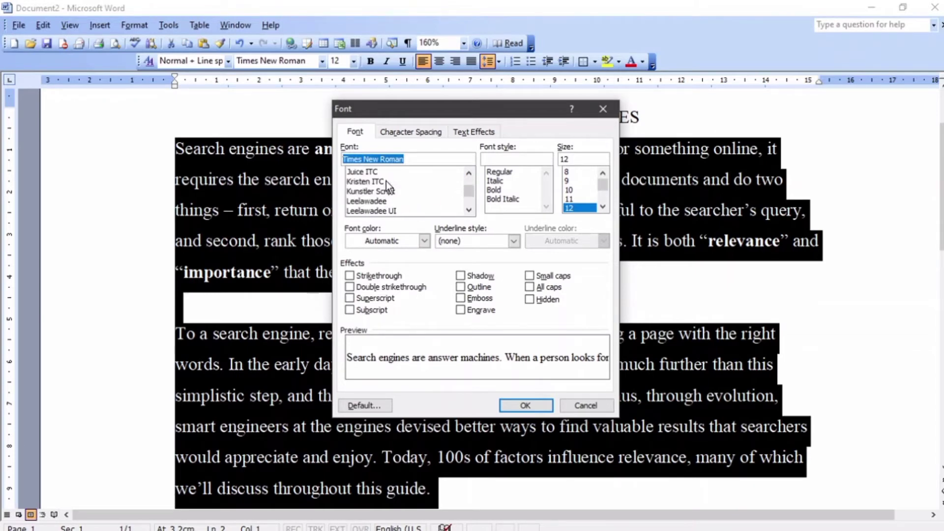
{"action": "scroll", "coordinate": [389, 186], "scroll_direction": "up", "scroll_amount": 3}
{"action": "left_click", "coordinate": [363, 172]}
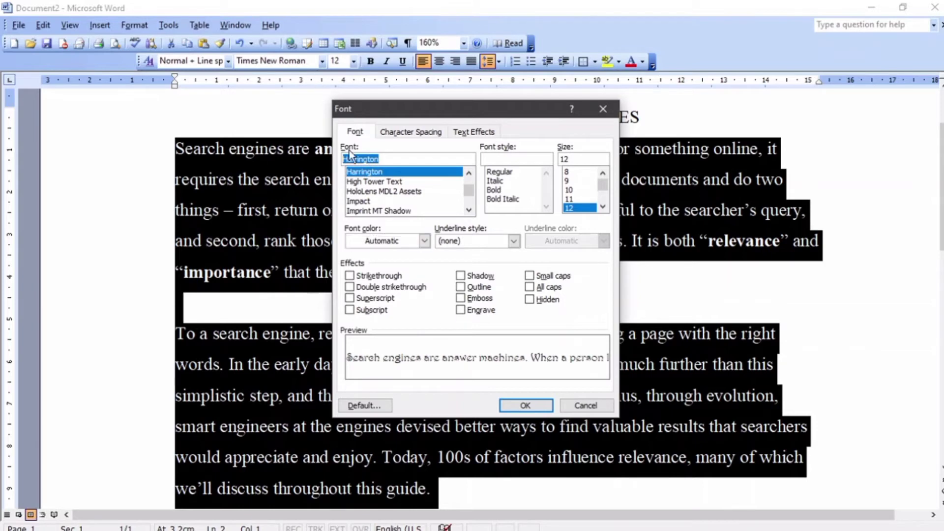
{"action": "left_click", "coordinate": [376, 193]}
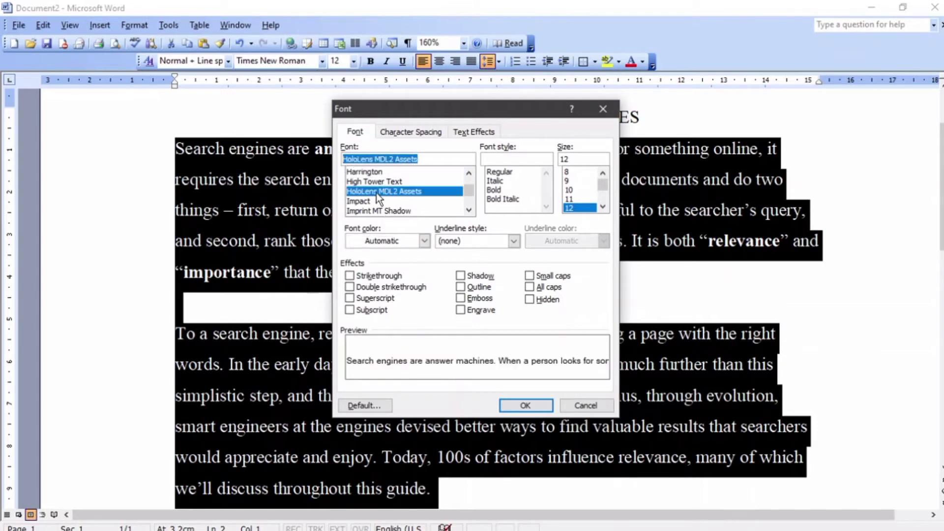
Step: Apply the High Tower Text font to both paragraphs and delete the stray bracket below the second one
{"action": "left_click", "coordinate": [370, 185]}
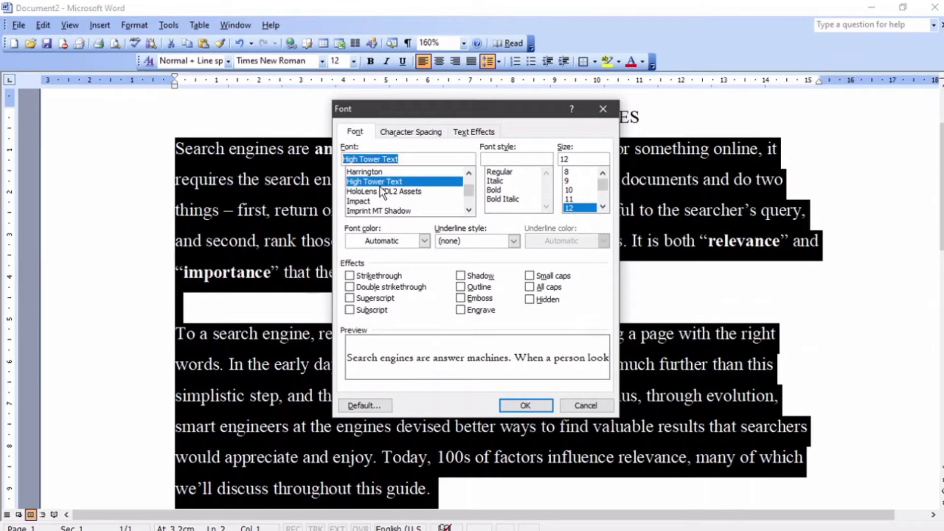
{"action": "left_click", "coordinate": [522, 405]}
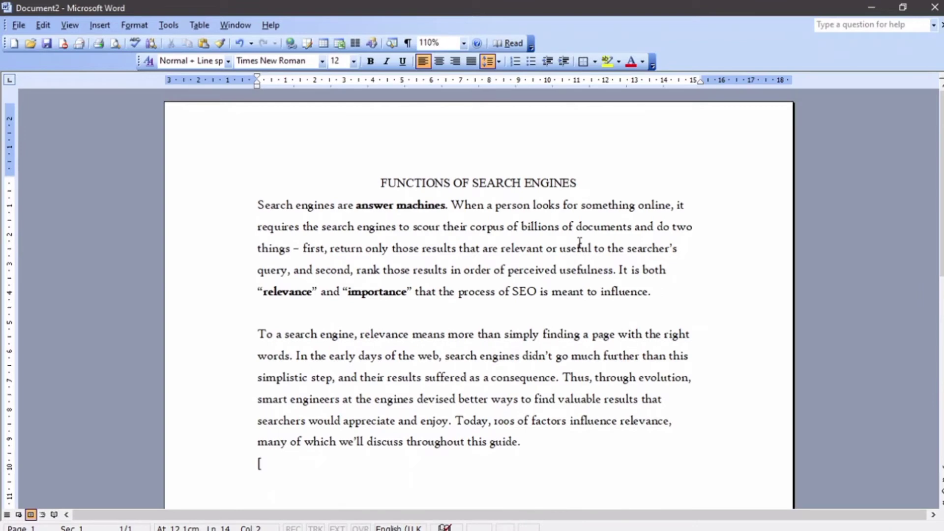
{"action": "key", "text": "BackSpace"}
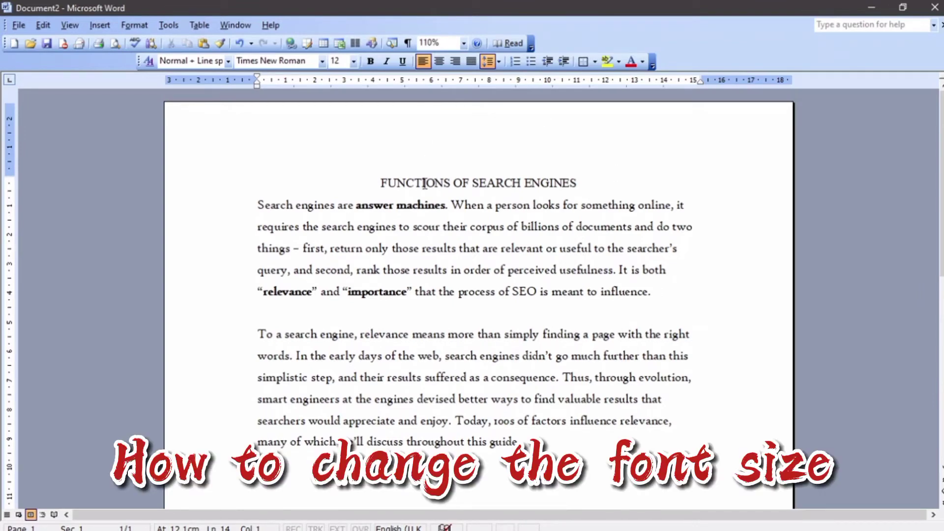
Step: Select both body paragraphs and set their font size to 73
{"action": "left_click_drag", "start_coordinate": [518, 440], "coordinate": [238, 210]}
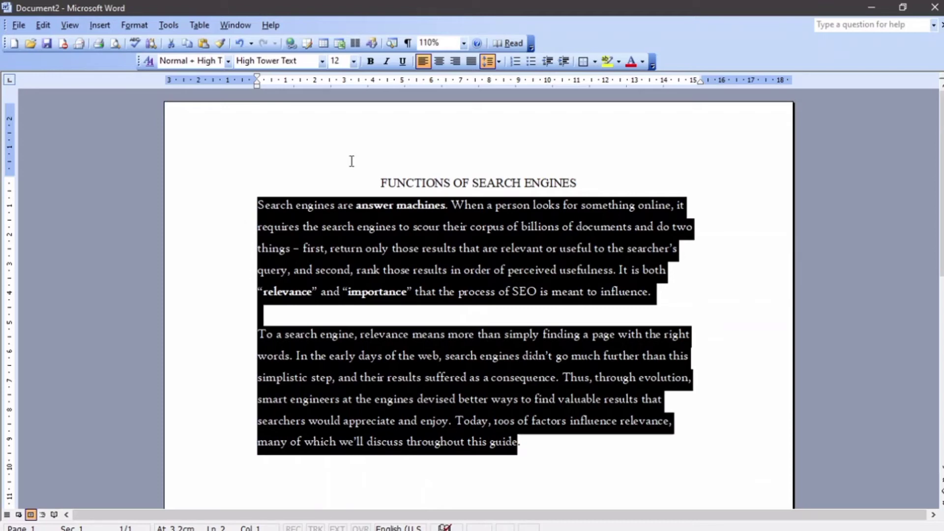
{"action": "left_click", "coordinate": [353, 61]}
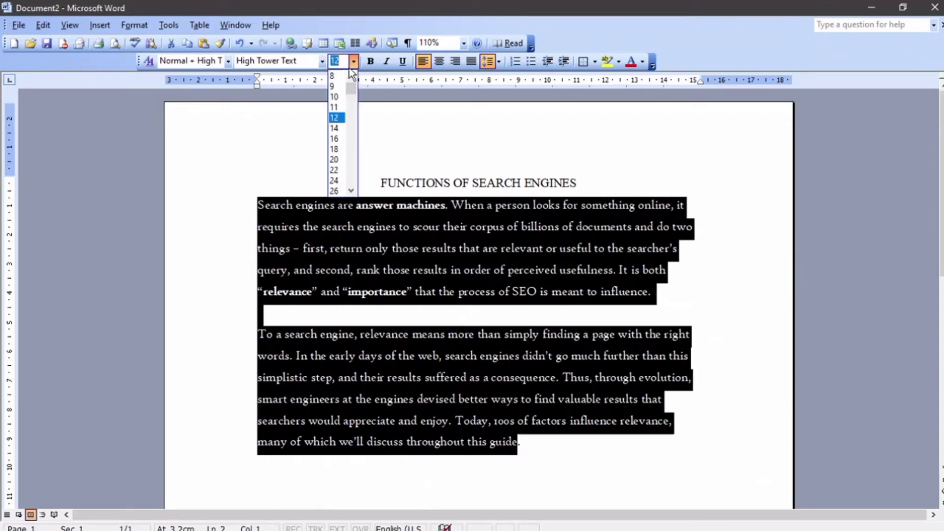
{"action": "scroll", "coordinate": [342, 184], "scroll_direction": "down", "scroll_amount": 2}
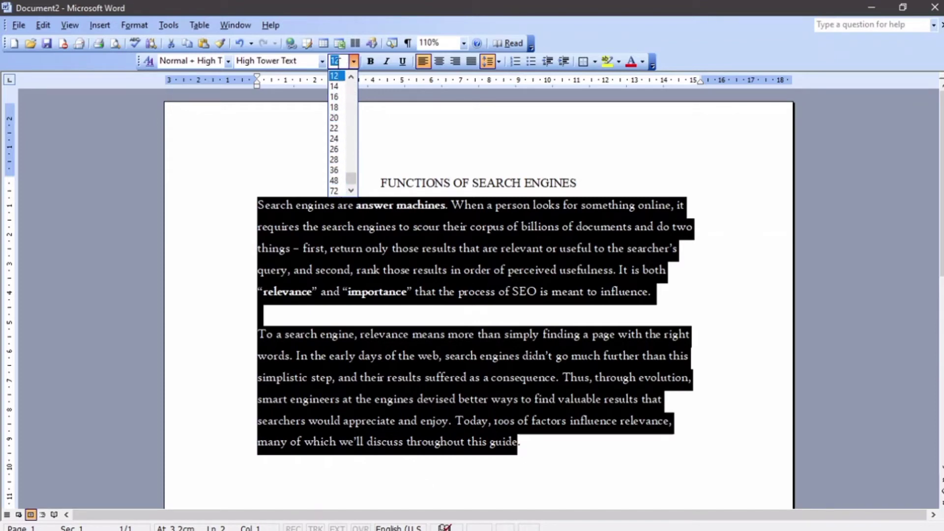
{"action": "type", "text": "72"}
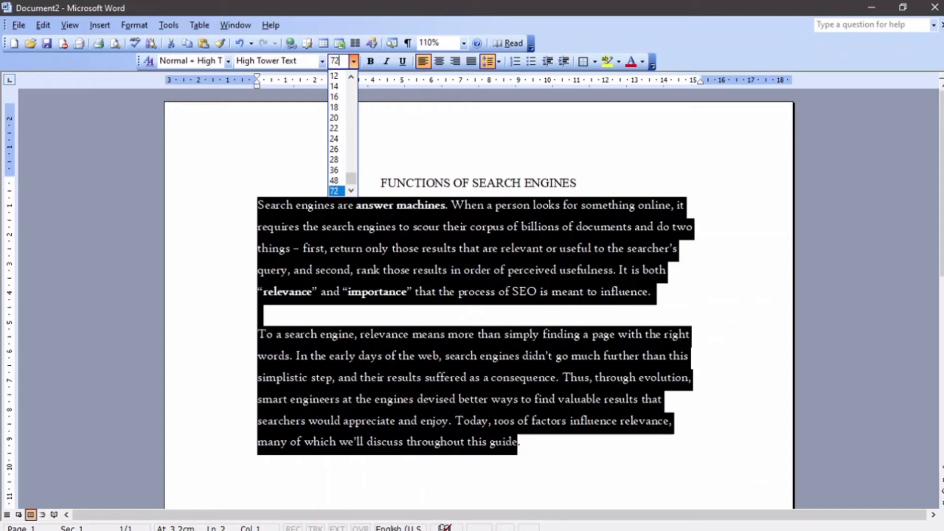
{"action": "key", "text": "BackSpace"}
{"action": "type", "text": "3"}
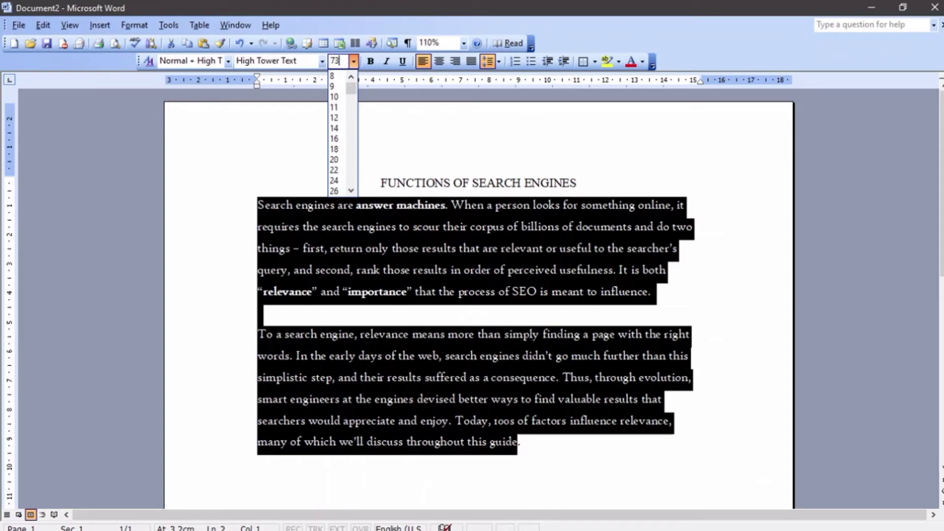
{"action": "key", "text": "Return"}
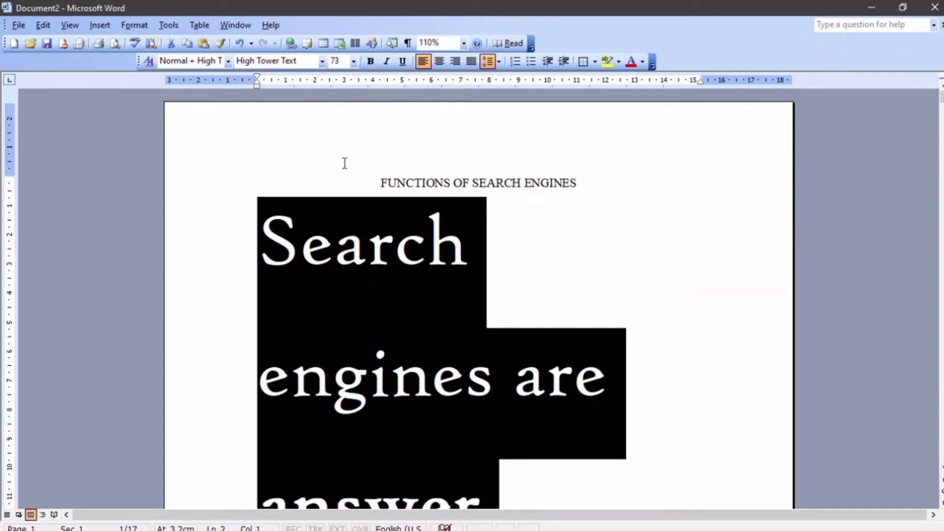
{"action": "scroll", "coordinate": [356, 168], "scroll_direction": "down", "scroll_amount": 10, "text": "ctrl"}
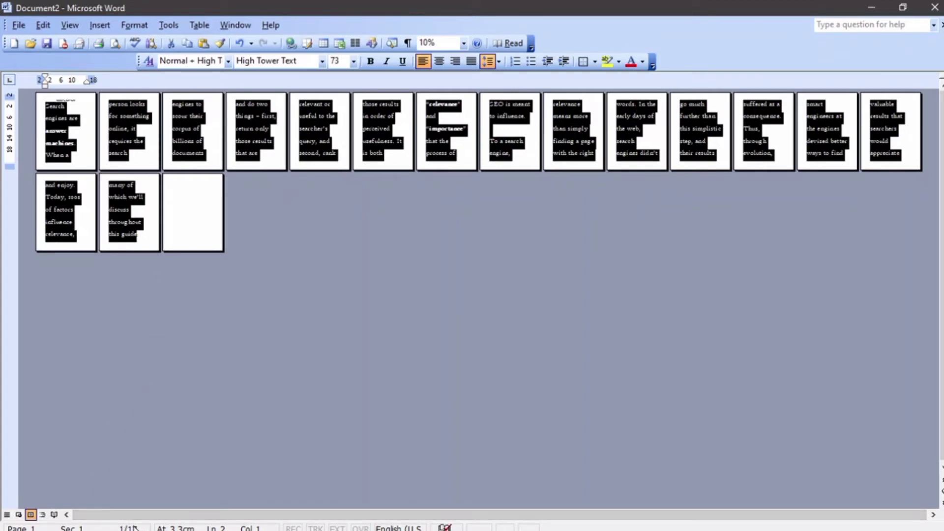
Step: Set the font size of both body paragraphs back to 12
{"action": "left_click", "coordinate": [336, 61]}
{"action": "type", "text": "12"}
{"action": "key", "text": "Return"}
{"action": "scroll", "coordinate": [281, 135], "scroll_direction": "up", "scroll_amount": 5, "text": "ctrl"}
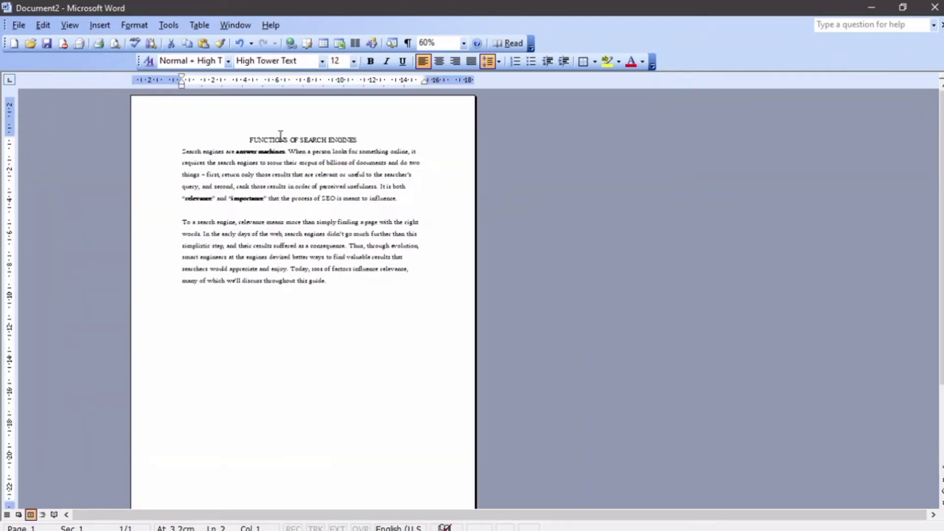
Step: Select both body paragraphs again and give them a custom font size of 13.5
{"action": "scroll", "coordinate": [281, 135], "scroll_direction": "up", "scroll_amount": 1, "text": "ctrl"}
{"action": "key", "text": "ctrl+shift+End"}
{"action": "left_click", "coordinate": [353, 61]}
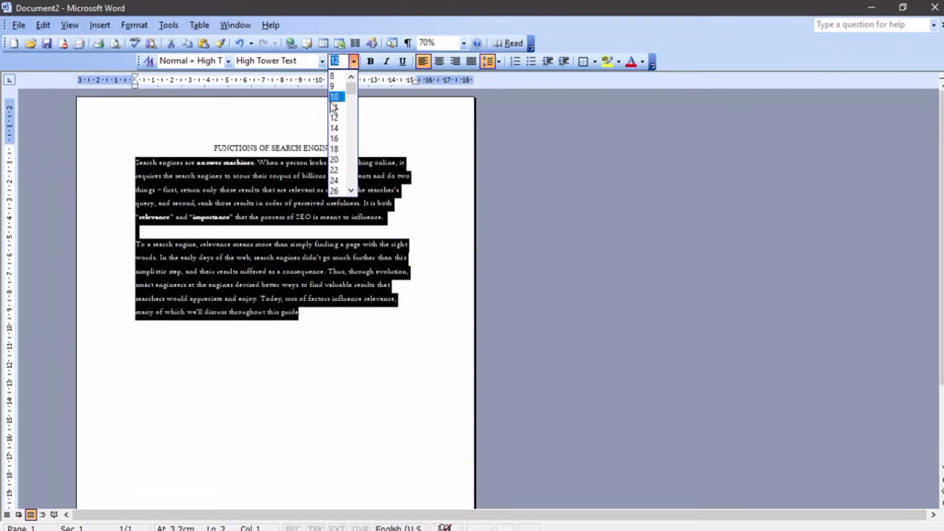
{"action": "left_click", "coordinate": [342, 61]}
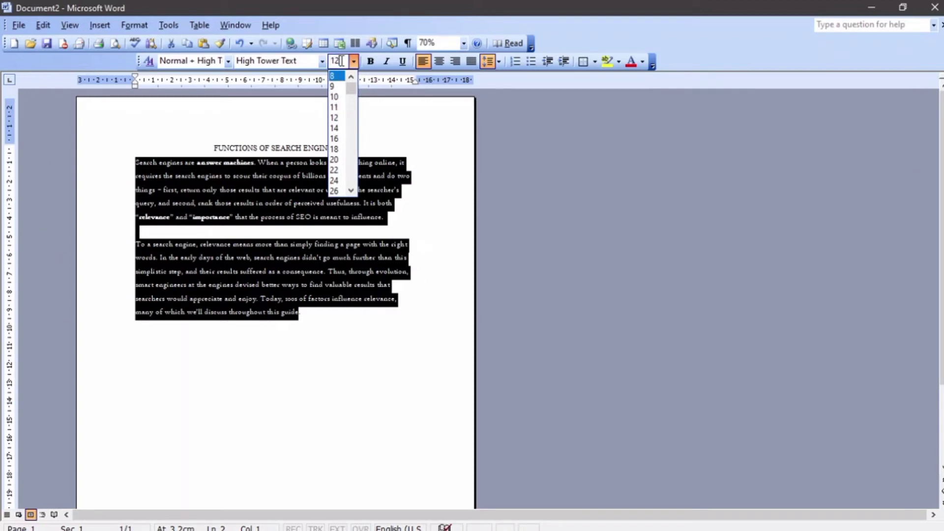
{"action": "key", "text": "BackSpace"}
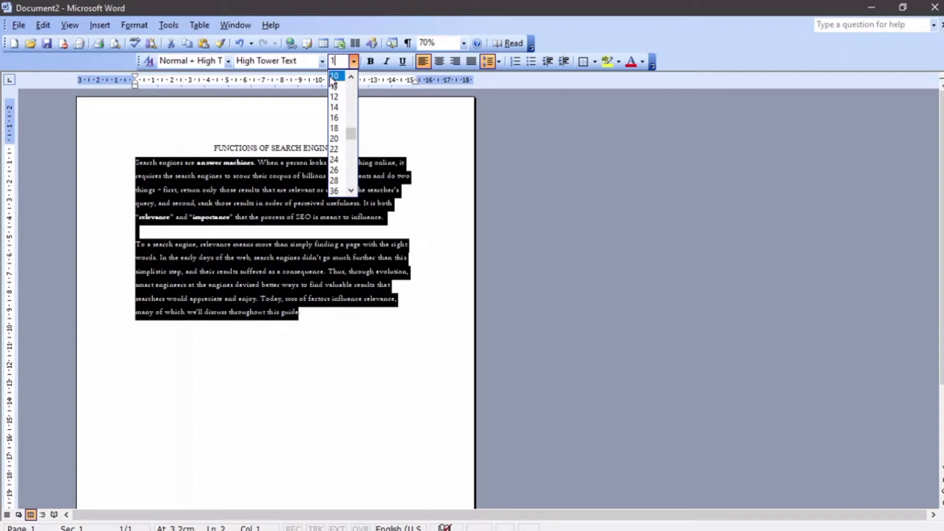
{"action": "type", "text": "3.5"}
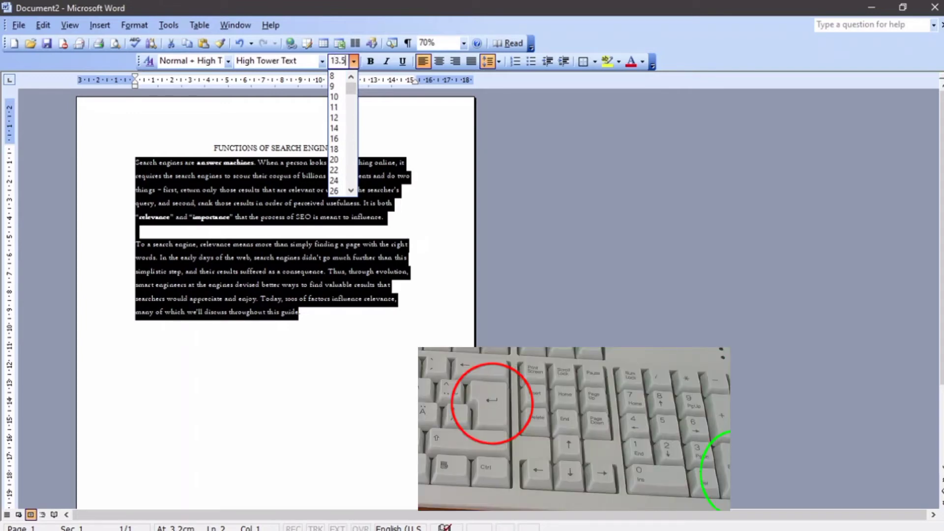
{"action": "key", "text": "Return"}
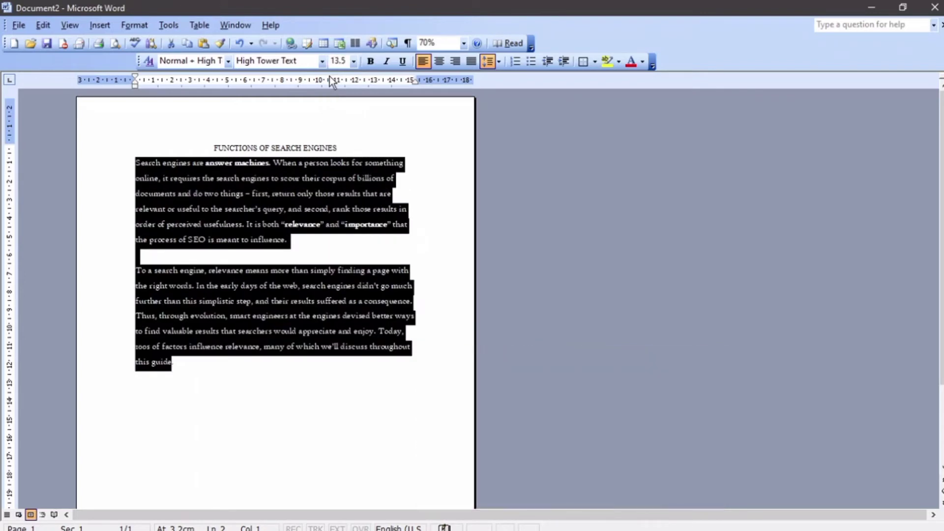
Step: Set the selected paragraphs' font size to 12 through the detailed font settings, then deselect the text
{"action": "scroll", "coordinate": [289, 312], "scroll_direction": "up", "scroll_amount": 3}
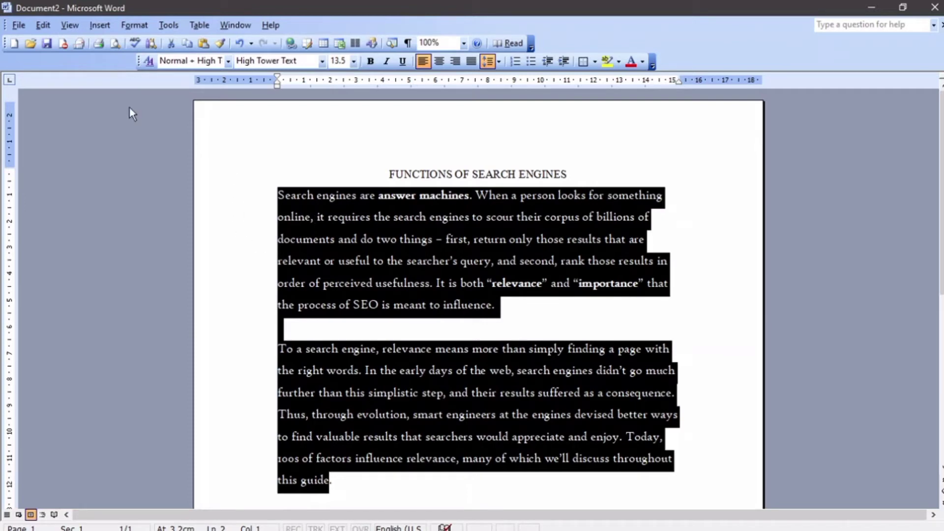
{"action": "left_click", "coordinate": [134, 26]}
{"action": "left_click", "coordinate": [137, 39]}
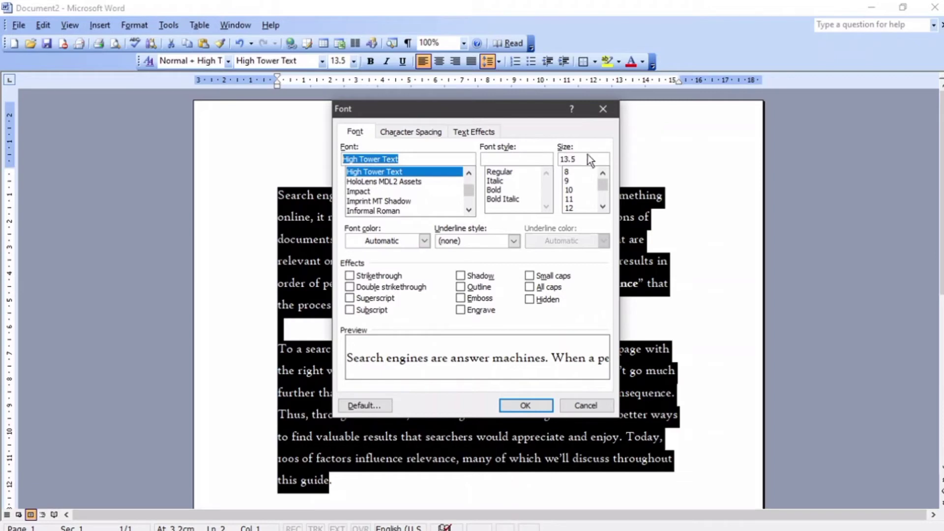
{"action": "left_click_drag", "start_coordinate": [588, 160], "coordinate": [543, 155]}
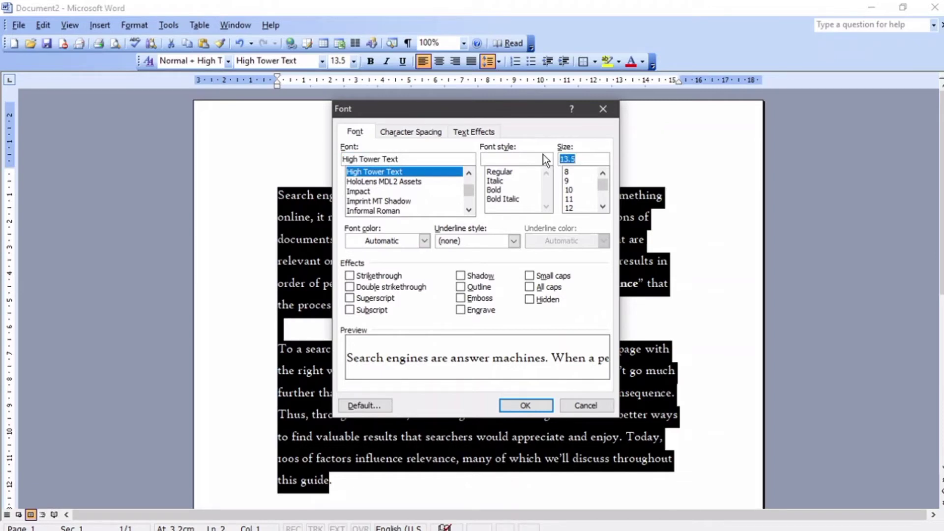
{"action": "left_click_drag", "start_coordinate": [602, 184], "coordinate": [603, 190]}
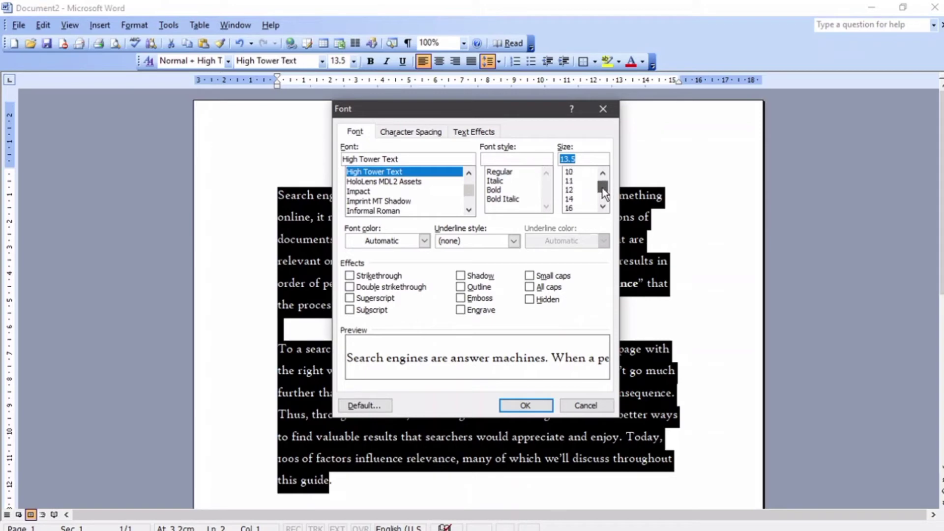
{"action": "left_click", "coordinate": [570, 190]}
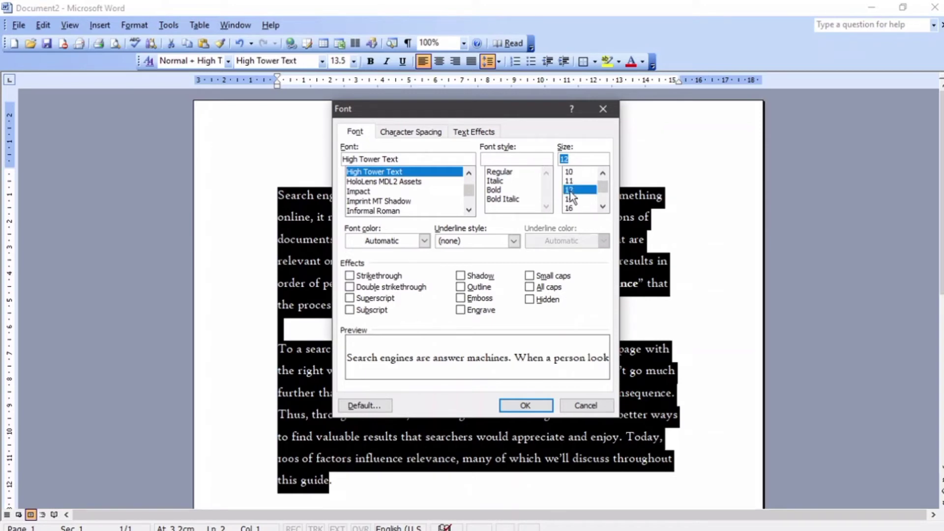
{"action": "left_click", "coordinate": [536, 403]}
{"action": "left_click", "coordinate": [575, 431]}
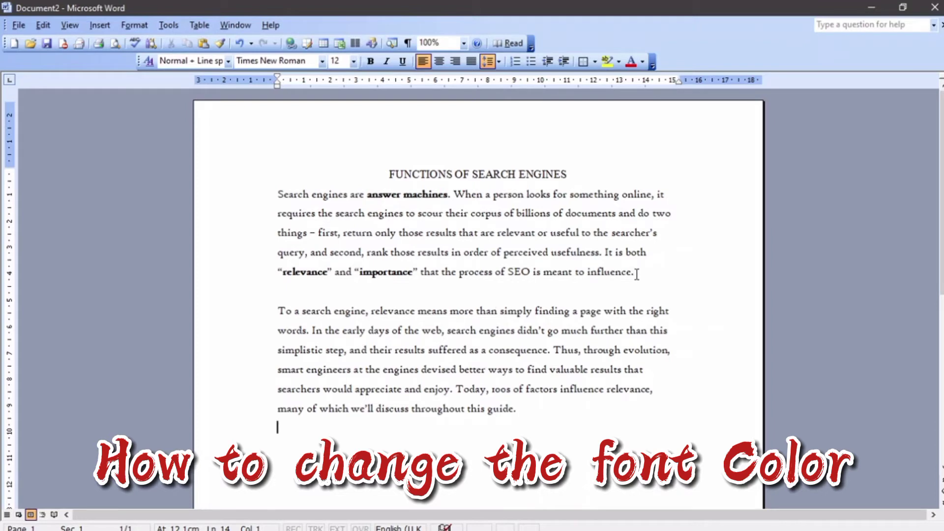
Step: Change the font color of the first body paragraph to pink
{"action": "left_click_drag", "start_coordinate": [637, 274], "coordinate": [266, 194]}
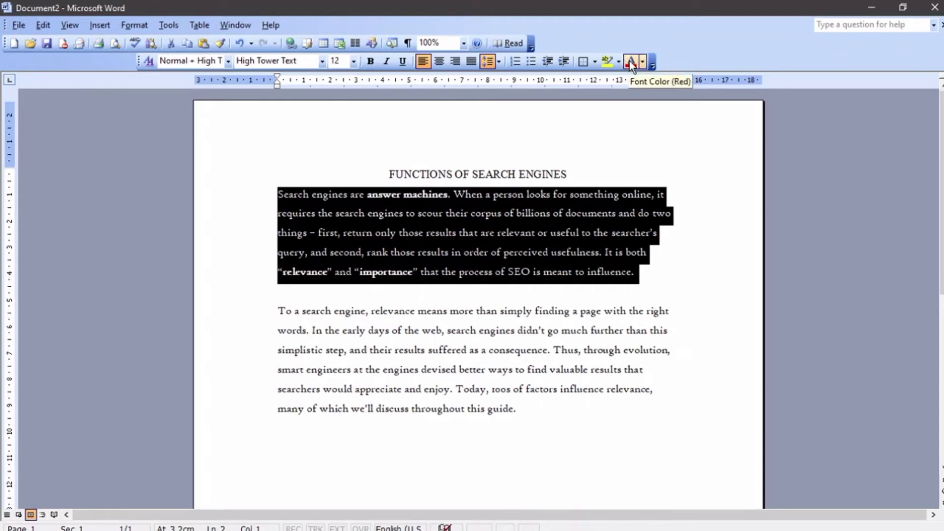
{"action": "left_click", "coordinate": [642, 61]}
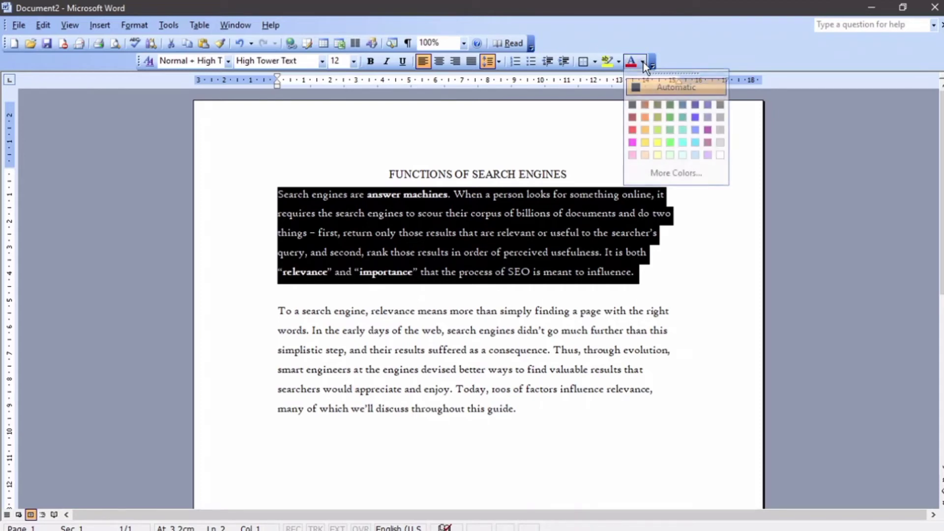
{"action": "left_click", "coordinate": [634, 142]}
{"action": "left_click", "coordinate": [676, 212]}
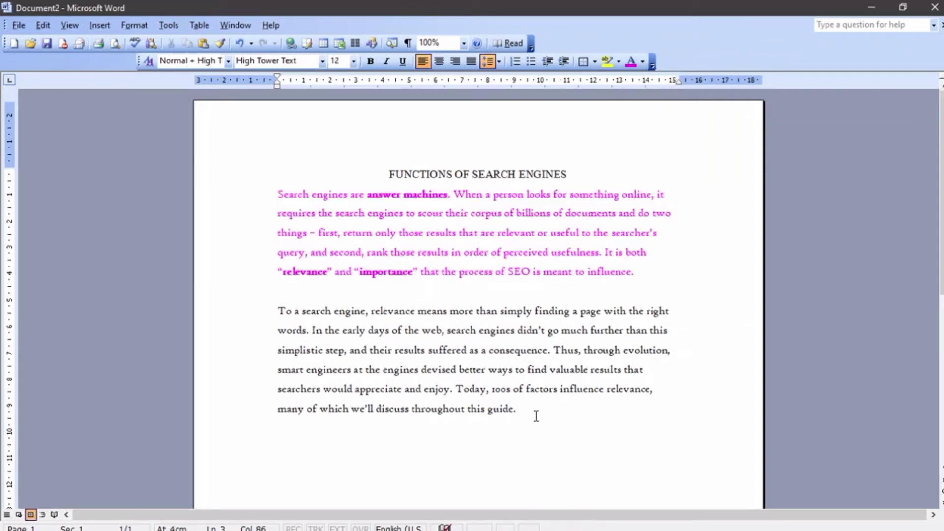
Step: Change the font color of the second body paragraph to blue
{"action": "left_click_drag", "start_coordinate": [536, 416], "coordinate": [278, 309]}
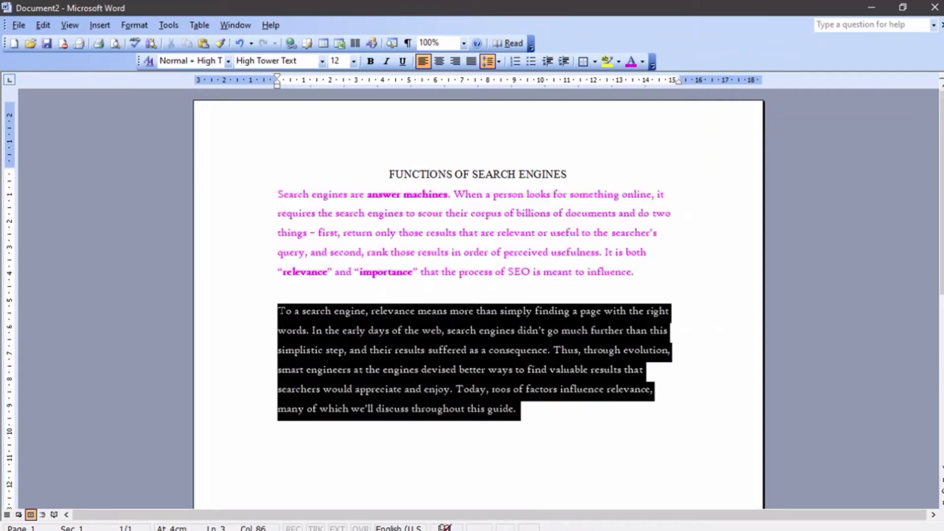
{"action": "left_click", "coordinate": [642, 60]}
{"action": "left_click", "coordinate": [695, 117]}
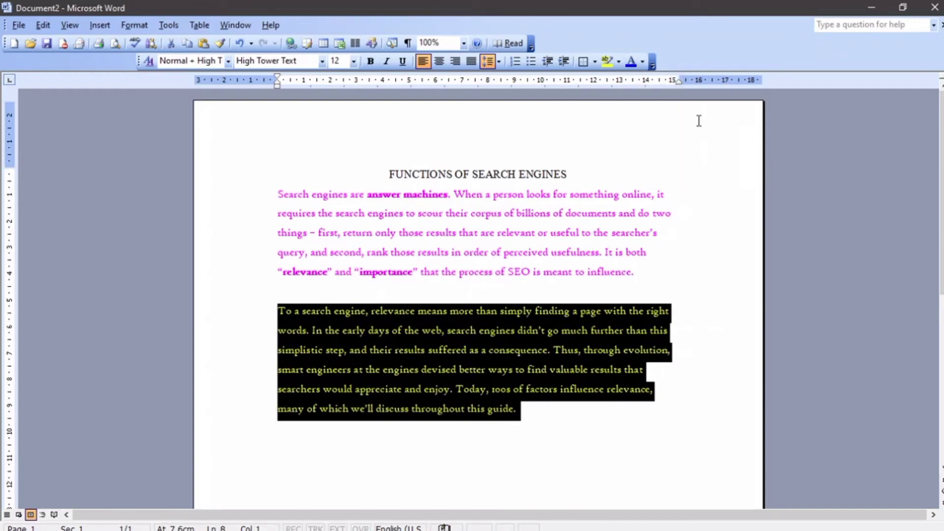
{"action": "left_click", "coordinate": [704, 250]}
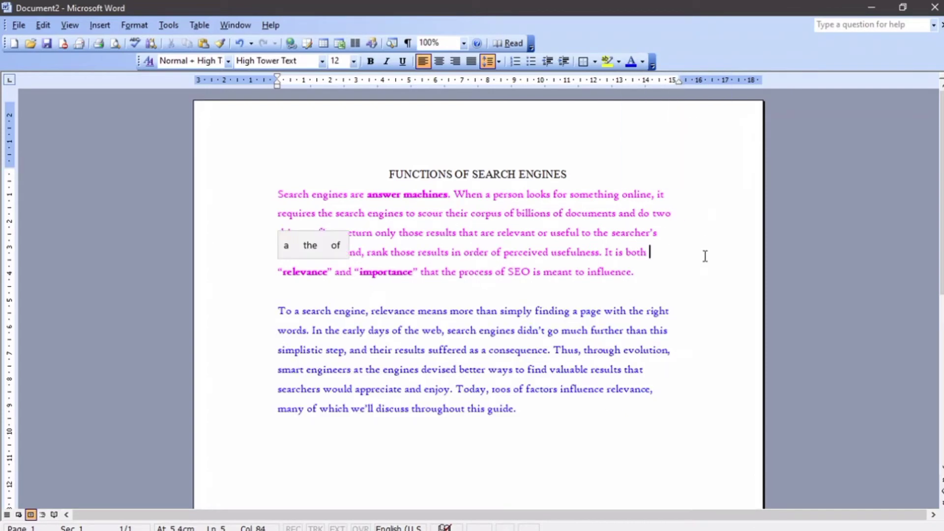
Step: Select both body paragraphs and return their font color to Automatic
{"action": "left_click_drag", "start_coordinate": [541, 407], "coordinate": [294, 187]}
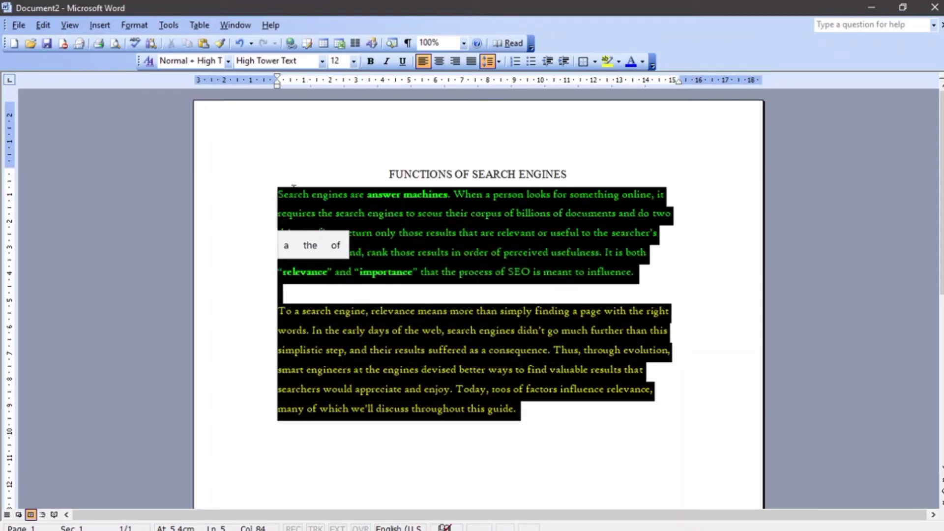
{"action": "left_click", "coordinate": [642, 62]}
{"action": "left_click", "coordinate": [640, 84]}
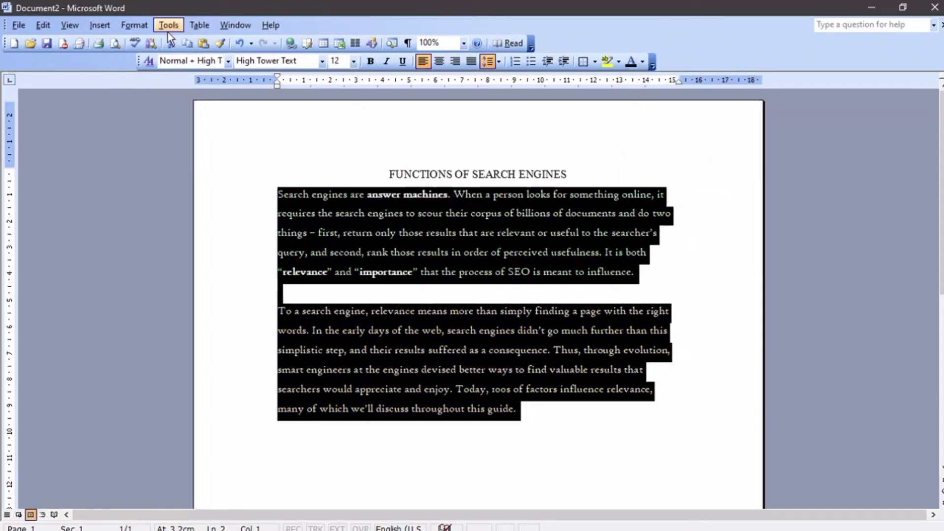
Step: Reselect the text of both body paragraphs and make it orange through the detailed font settings
{"action": "left_click", "coordinate": [389, 172]}
{"action": "left_click_drag", "start_coordinate": [277, 194], "coordinate": [416, 299]}
{"action": "left_click_drag", "start_coordinate": [416, 299], "coordinate": [514, 408]}
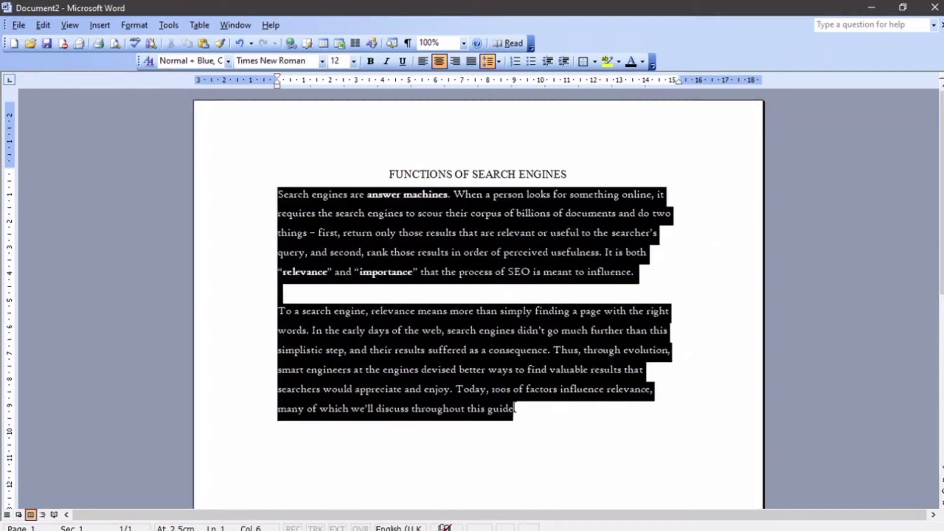
{"action": "left_click", "coordinate": [134, 25]}
{"action": "left_click", "coordinate": [146, 39]}
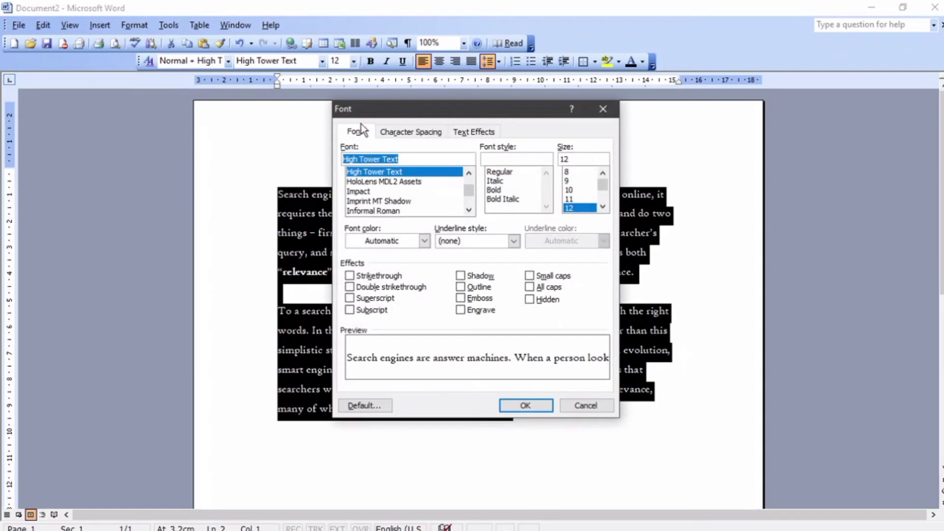
{"action": "left_click", "coordinate": [423, 241]}
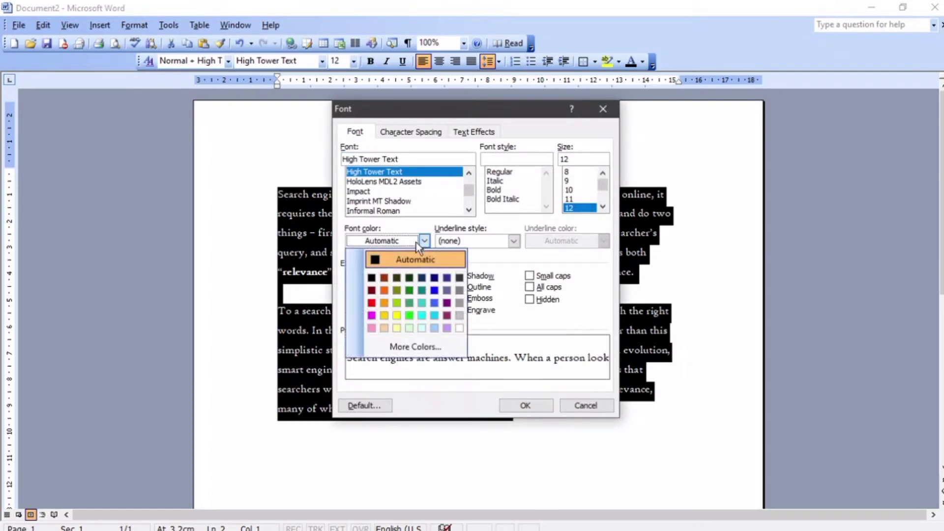
{"action": "left_click", "coordinate": [384, 303]}
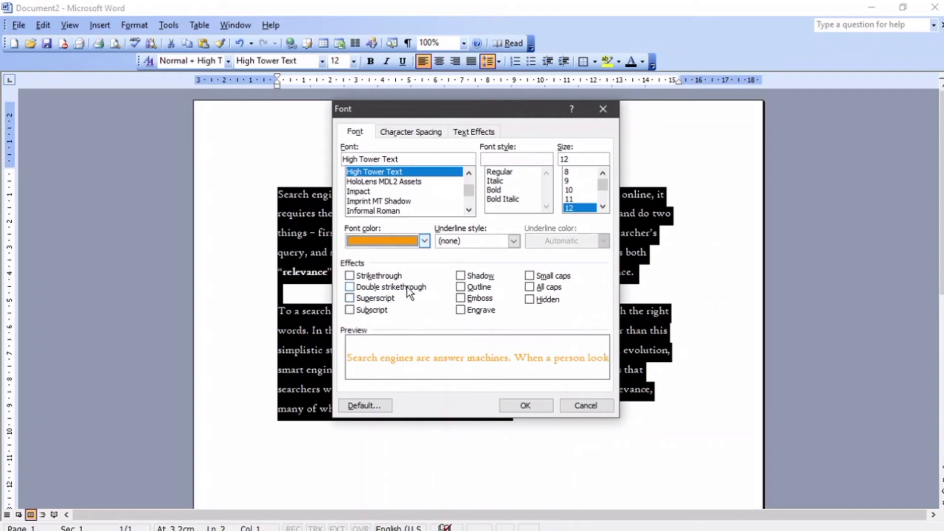
{"action": "left_click", "coordinate": [526, 406]}
{"action": "left_click", "coordinate": [490, 445]}
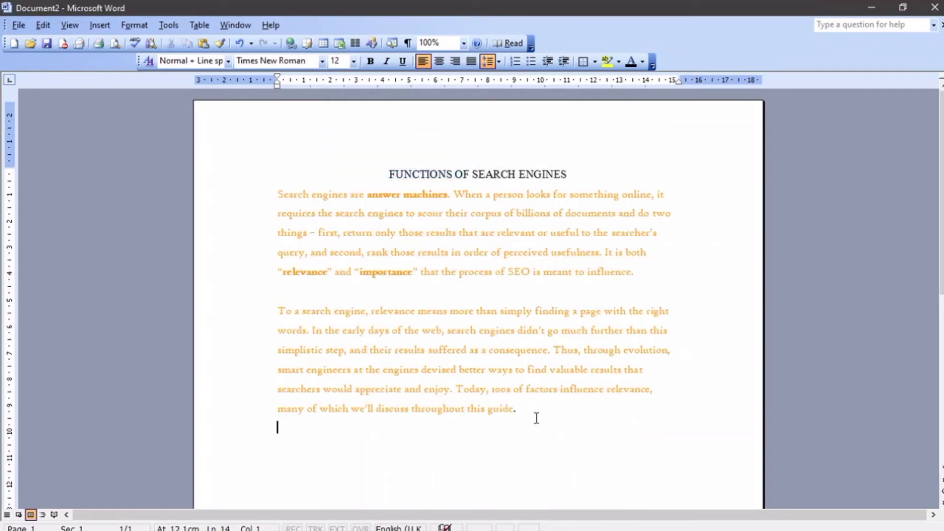
Step: Select both orange paragraphs and reset their font color to Automatic
{"action": "left_click_drag", "start_coordinate": [537, 418], "coordinate": [277, 195]}
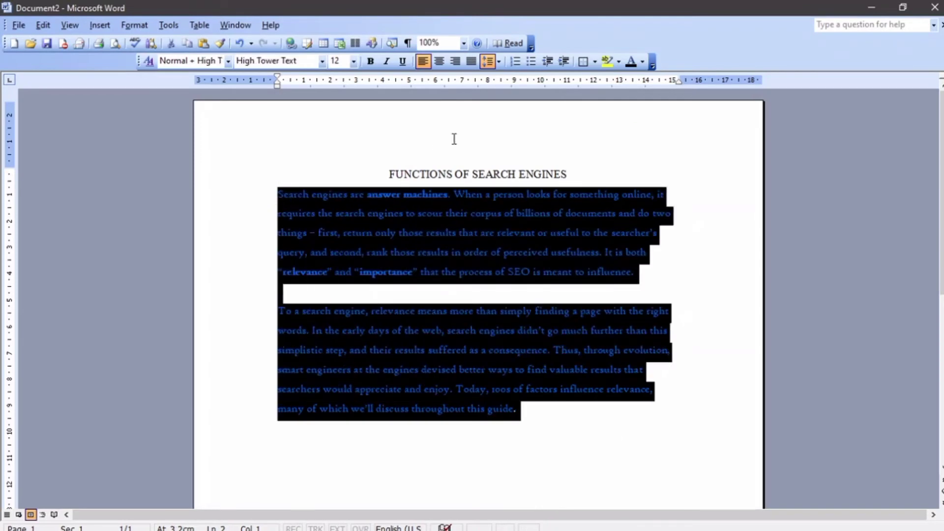
{"action": "left_click", "coordinate": [641, 62]}
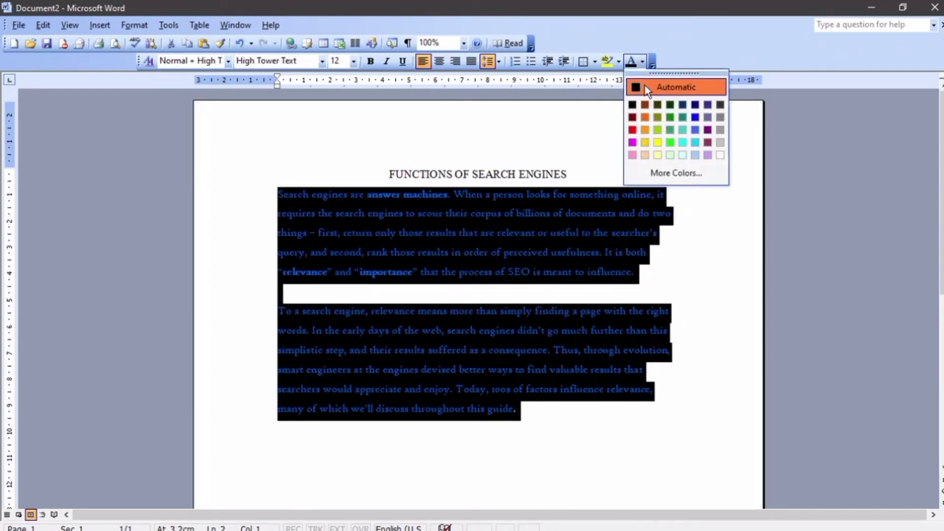
{"action": "left_click", "coordinate": [646, 85]}
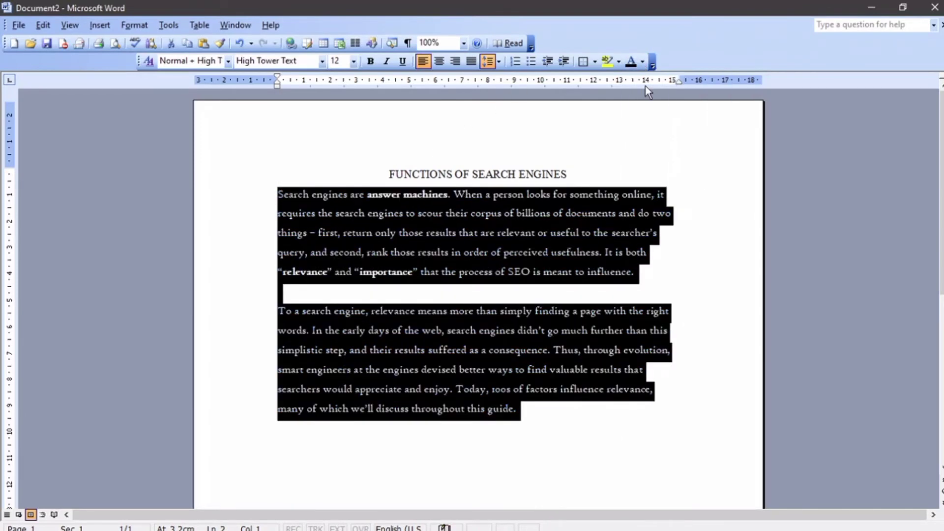
Step: Select the first letter of the first body paragraph and make it a Dropped drop cap in High Tower Text, 3 lines deep
{"action": "left_click", "coordinate": [683, 194]}
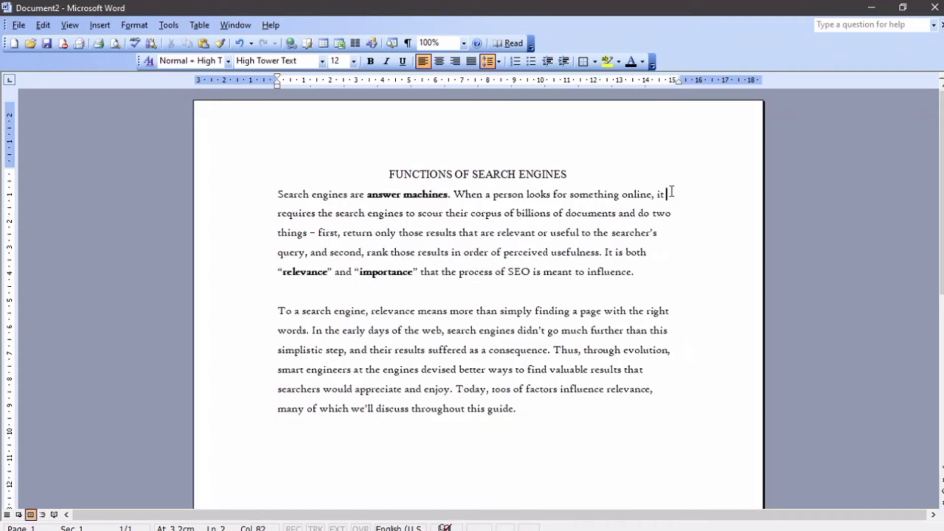
{"action": "left_click", "coordinate": [284, 195]}
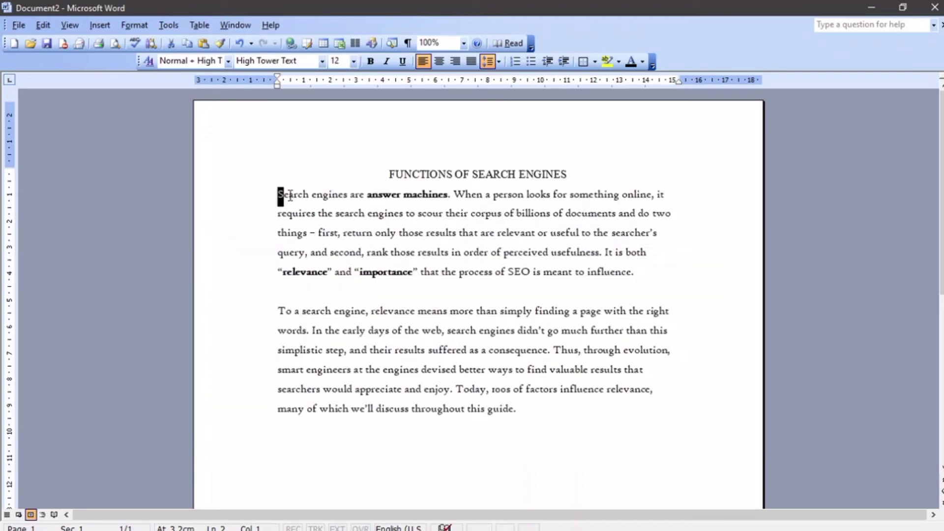
{"action": "key", "text": "Down"}
{"action": "key", "text": "shift+Down"}
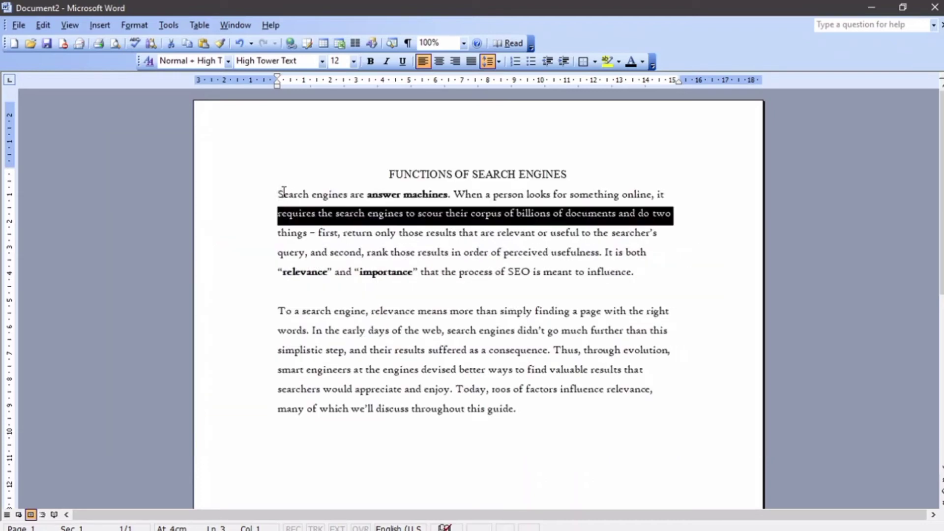
{"action": "left_click_drag", "start_coordinate": [284, 190], "coordinate": [277, 195]}
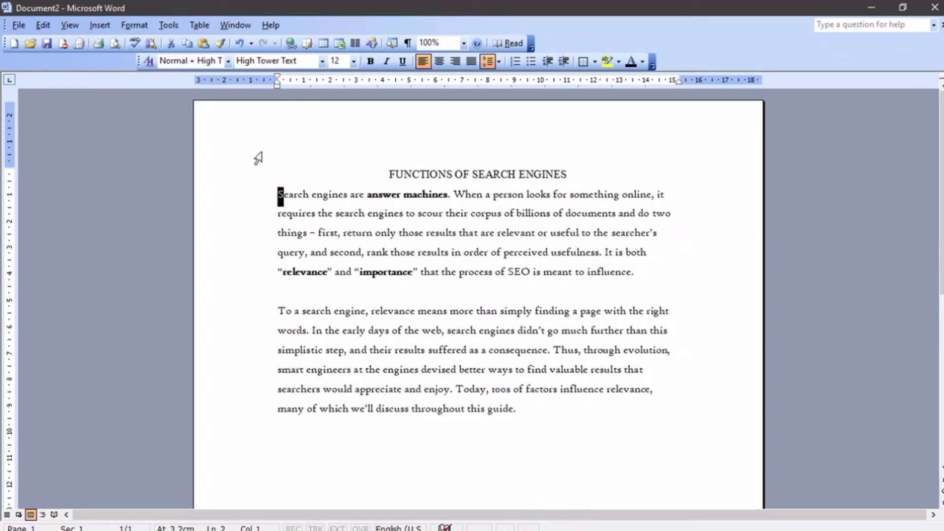
{"action": "left_click", "coordinate": [142, 26]}
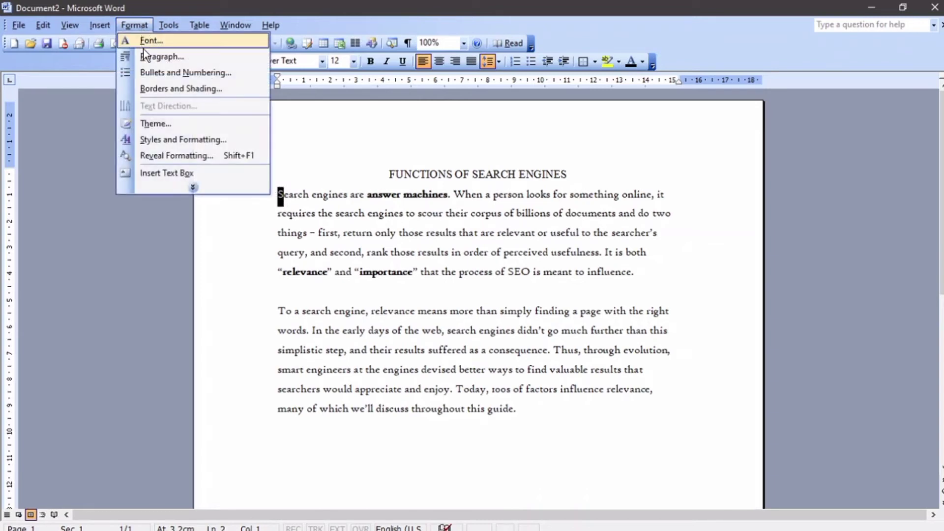
{"action": "mouse_move", "coordinate": [185, 187]}
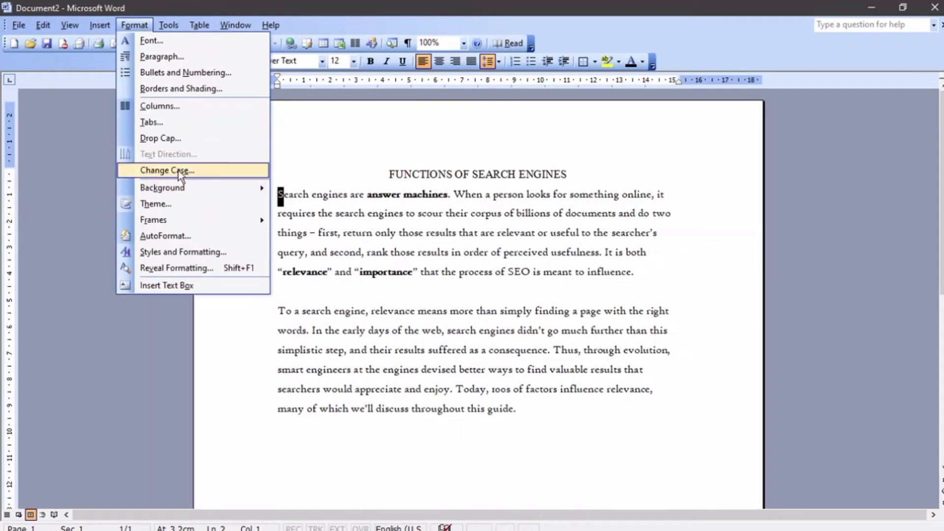
{"action": "left_click", "coordinate": [167, 140]}
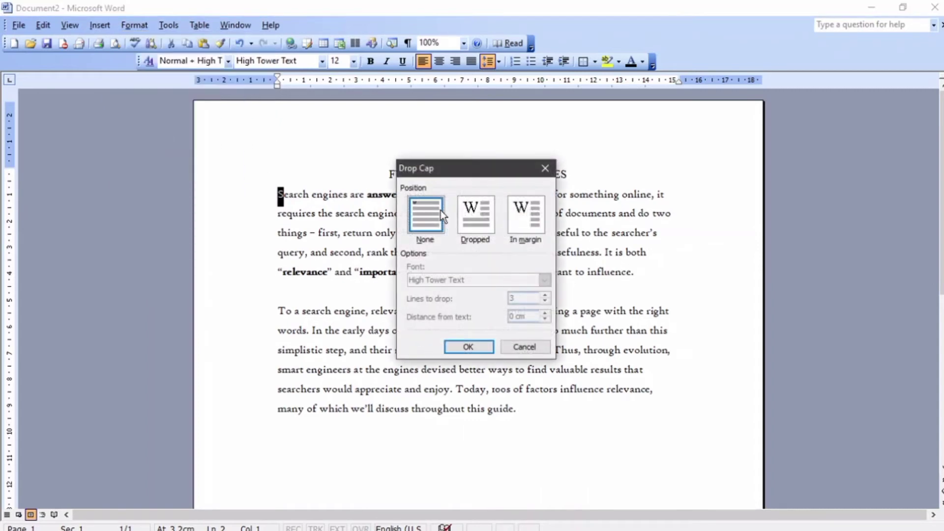
{"action": "left_click", "coordinate": [471, 214]}
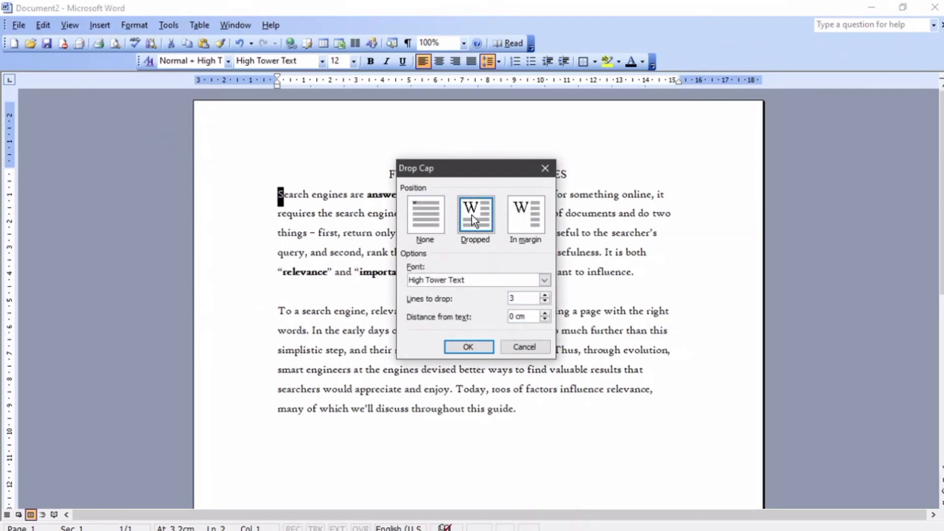
{"action": "left_click", "coordinate": [482, 347]}
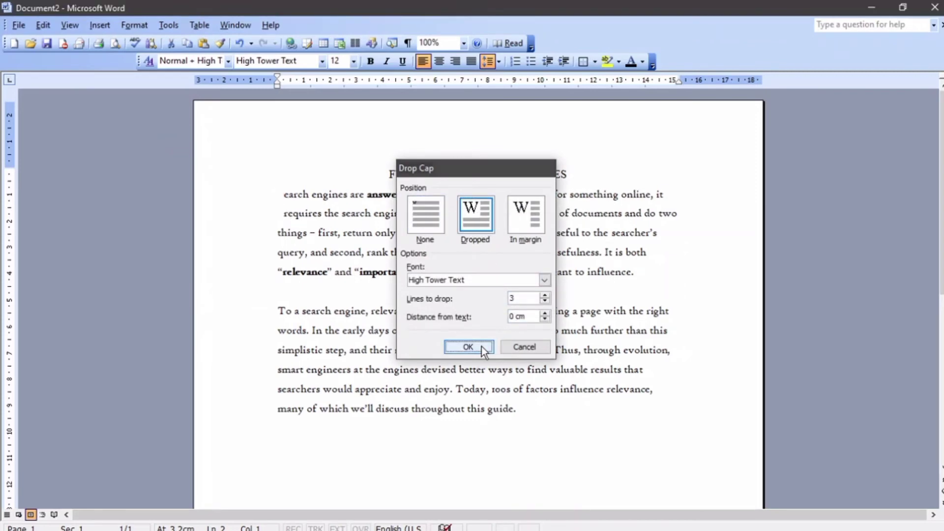
{"action": "left_click", "coordinate": [461, 319]}
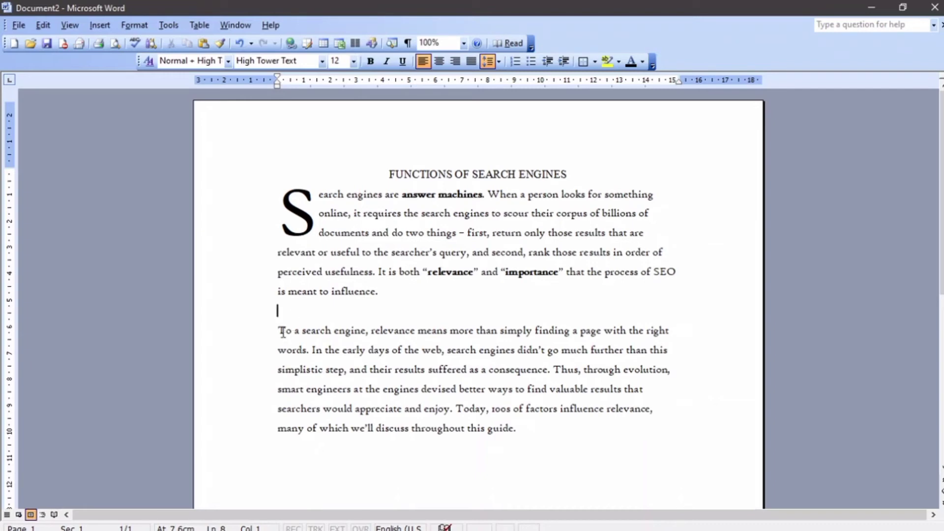
Step: Give the first letter of the second body paragraph an In margin drop cap in High Tower Text, 3 lines deep
{"action": "left_click_drag", "start_coordinate": [283, 330], "coordinate": [277, 330]}
{"action": "left_click", "coordinate": [142, 25]}
{"action": "left_click", "coordinate": [149, 107]}
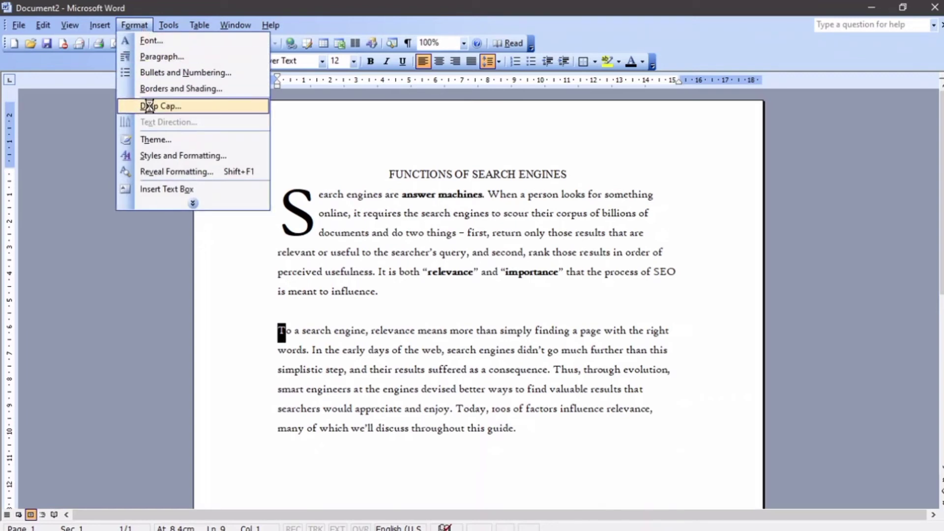
{"action": "left_click", "coordinate": [527, 220]}
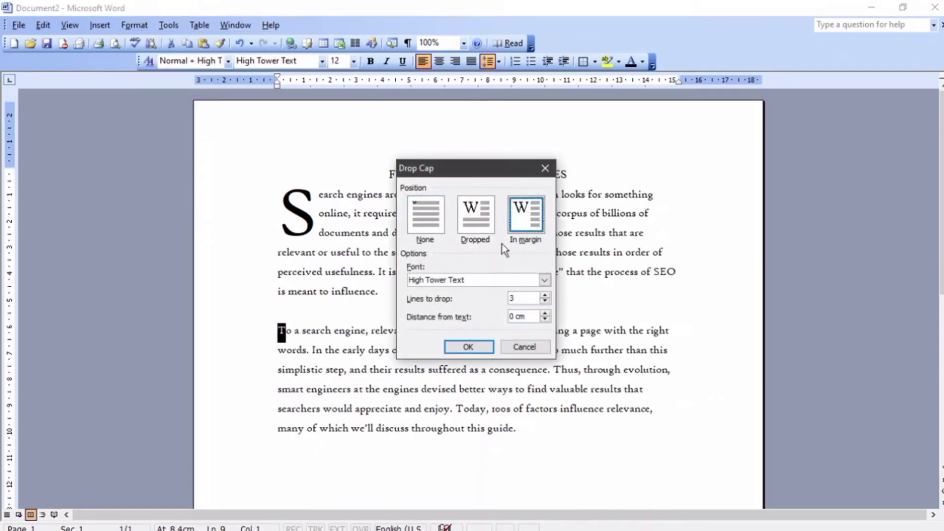
{"action": "left_click", "coordinate": [455, 349]}
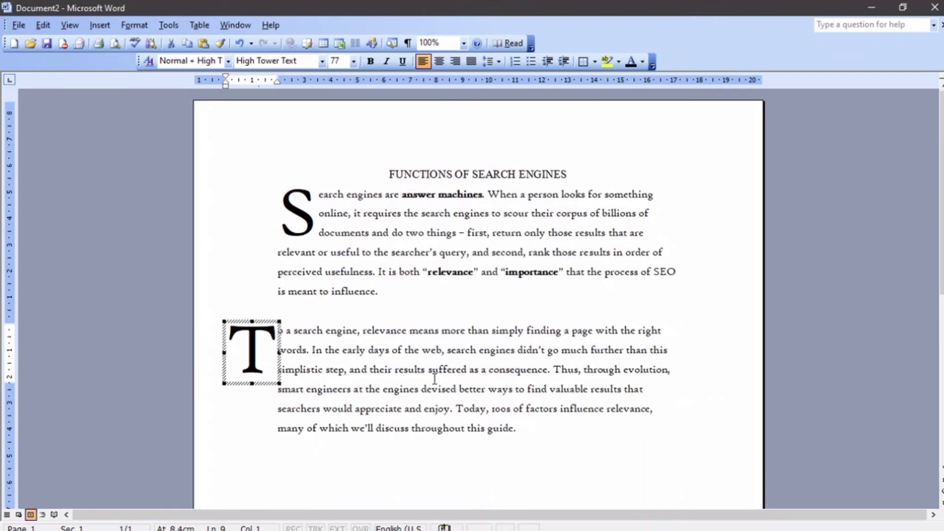
{"action": "left_click", "coordinate": [565, 451]}
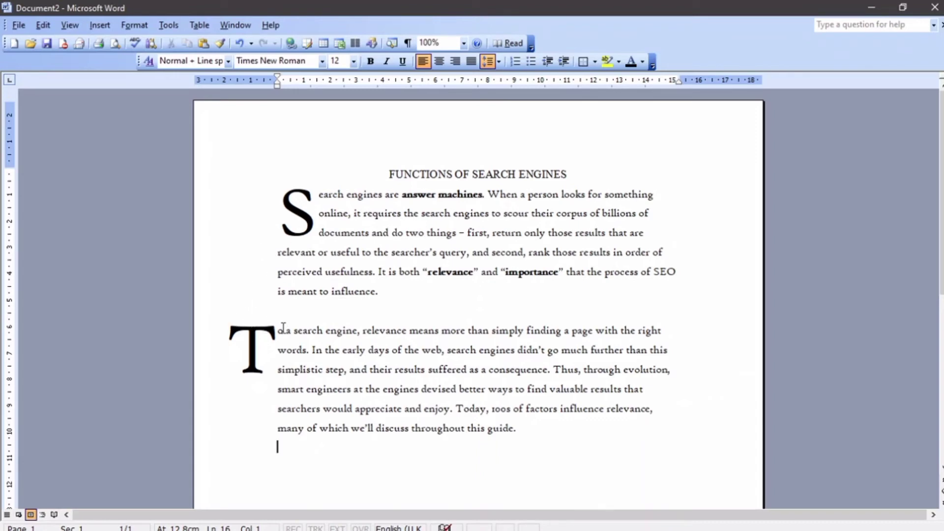
Step: Undo both drop caps and place the cursor on the blank line between the two body paragraphs
{"action": "left_click", "coordinate": [269, 338]}
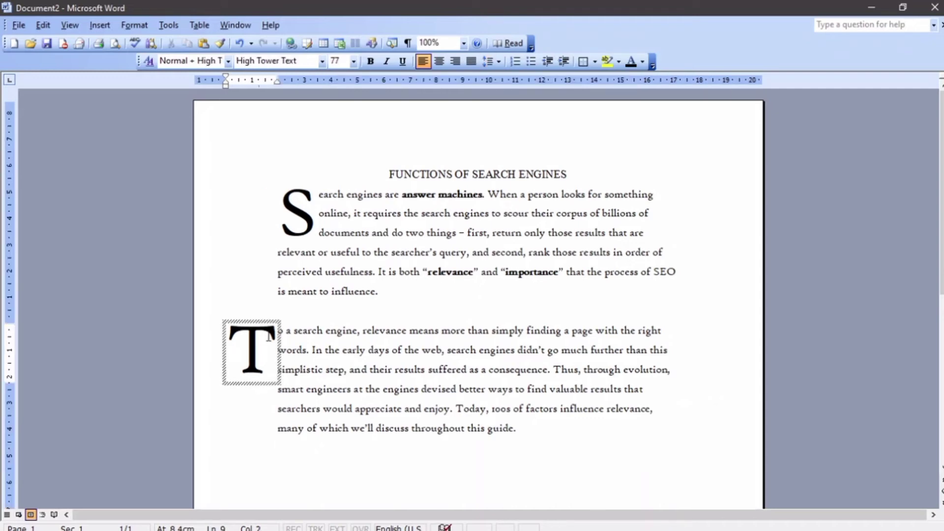
{"action": "key", "text": "ctrl+z"}
{"action": "key", "text": "ctrl+z"}
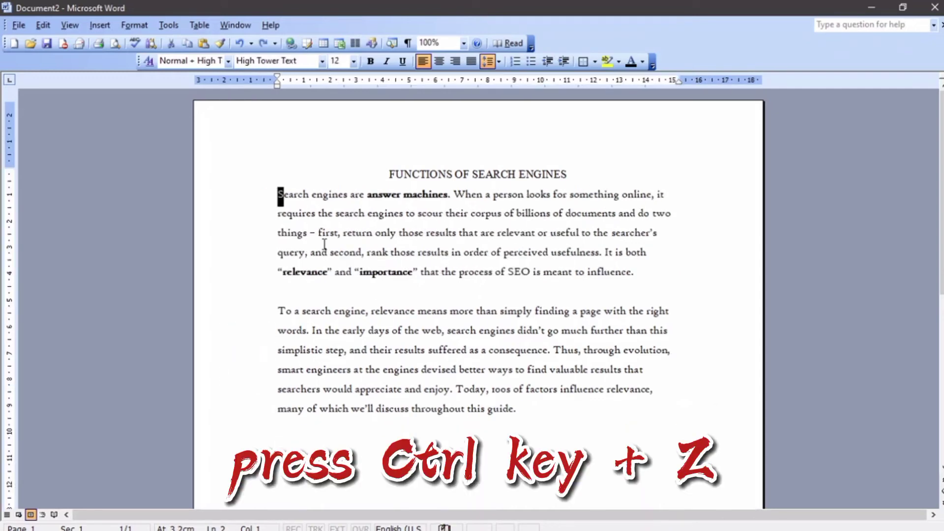
{"action": "key", "text": "Down"}
{"action": "key", "text": "Down"}
{"action": "key", "text": "Down"}
{"action": "key", "text": "Down"}
{"action": "key", "text": "Down"}
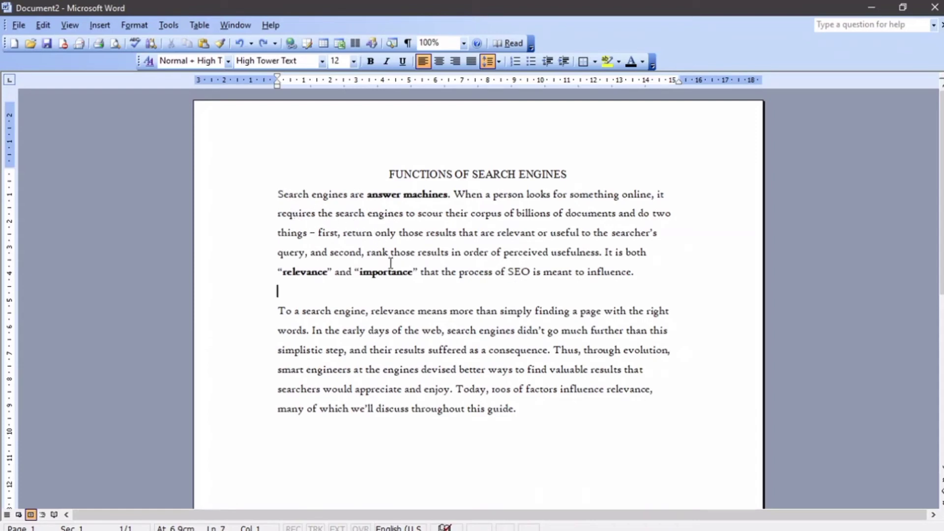
Step: Select the word "engines" in the first body paragraph and preview Strikethrough and Double strikethrough in the font settings, leaving both off
{"action": "left_click_drag", "start_coordinate": [318, 214], "coordinate": [407, 216]}
{"action": "left_click", "coordinate": [358, 220]}
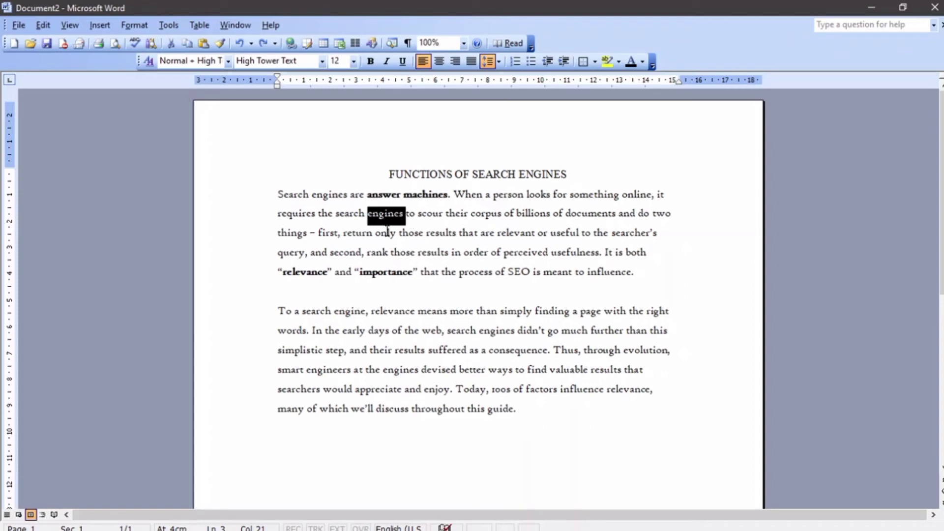
{"action": "left_click", "coordinate": [136, 25]}
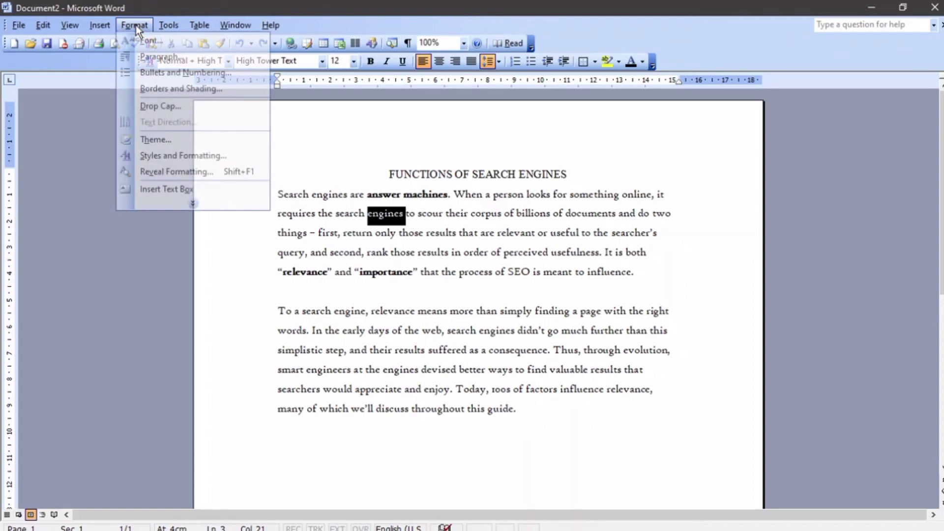
{"action": "left_click", "coordinate": [165, 43]}
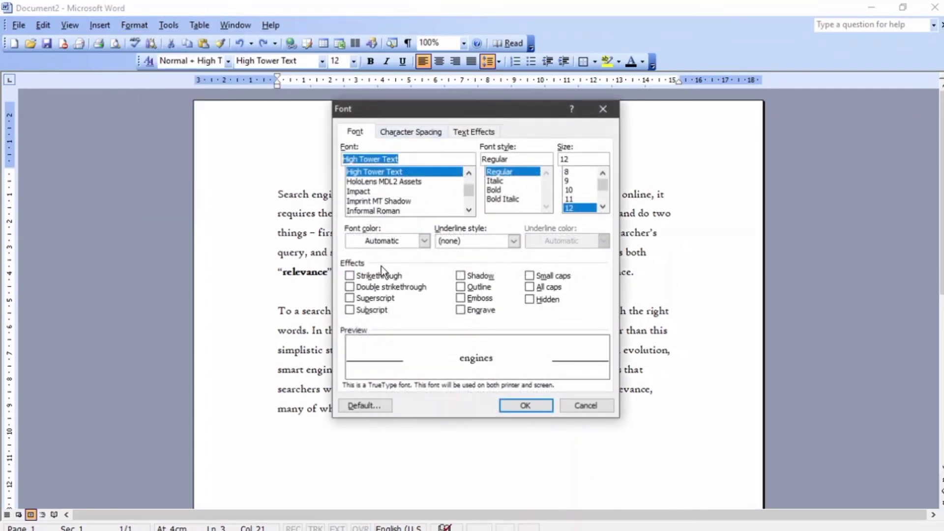
{"action": "left_click", "coordinate": [370, 282]}
{"action": "left_click", "coordinate": [376, 274]}
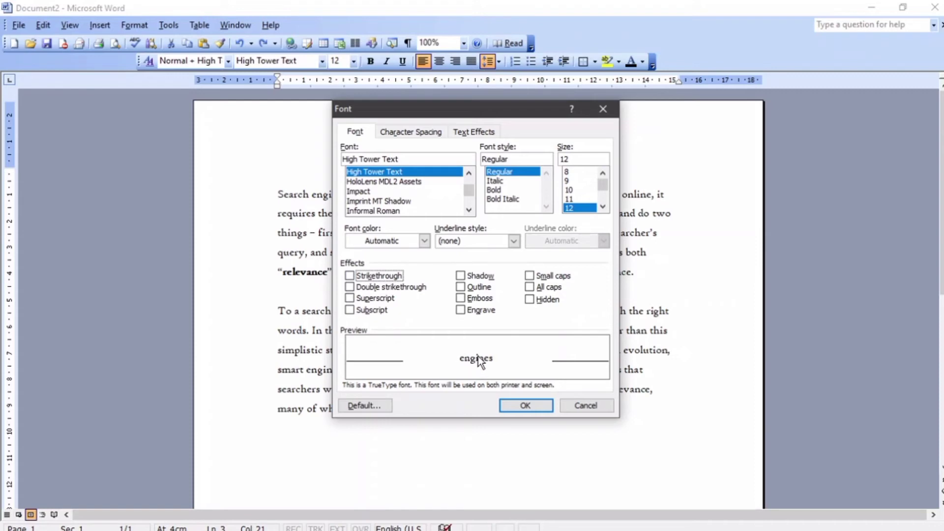
{"action": "left_click", "coordinate": [373, 278]}
{"action": "left_click", "coordinate": [373, 277]}
{"action": "left_click", "coordinate": [372, 278]}
{"action": "left_click", "coordinate": [373, 278]}
{"action": "left_click", "coordinate": [371, 290]}
{"action": "left_click", "coordinate": [370, 289]}
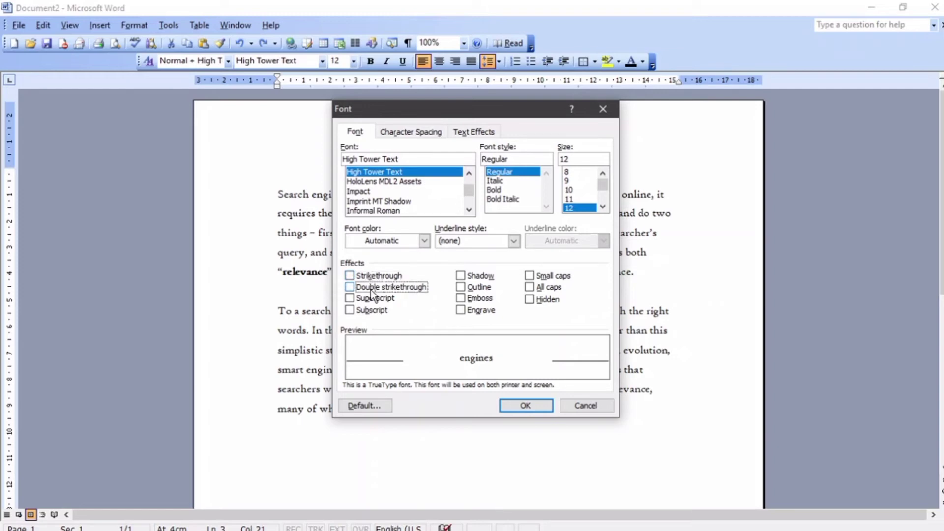
Step: Preview the Superscript and Subscript effects on the word "engines", turning each one off again
{"action": "left_click", "coordinate": [370, 301]}
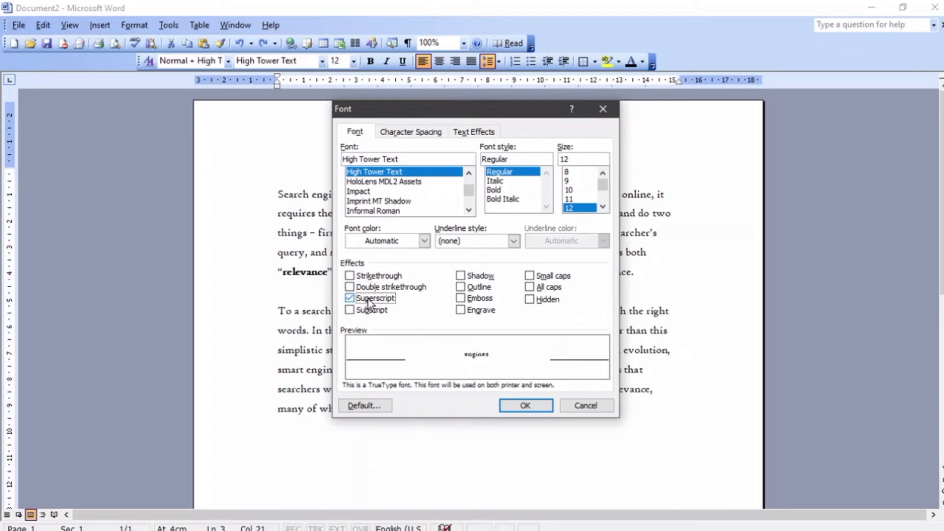
{"action": "left_click", "coordinate": [370, 301]}
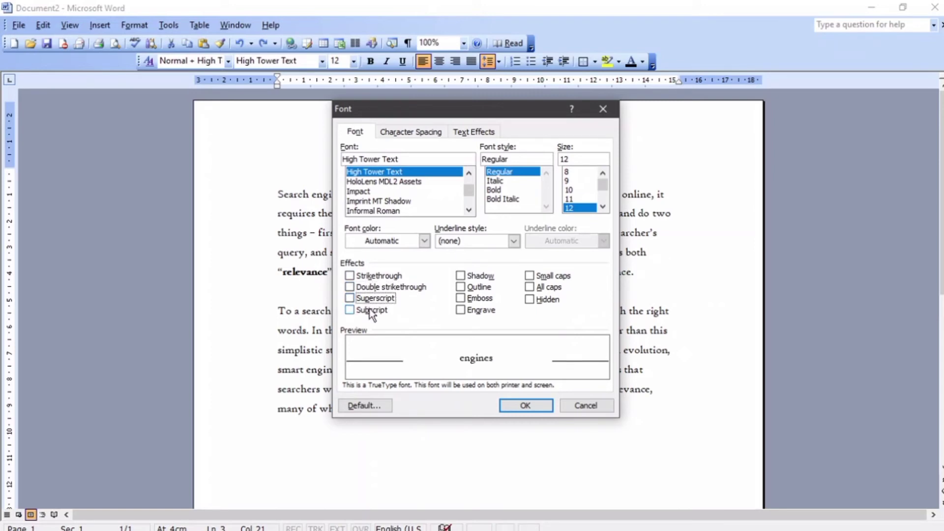
{"action": "left_click", "coordinate": [370, 311]}
{"action": "left_click", "coordinate": [369, 311]}
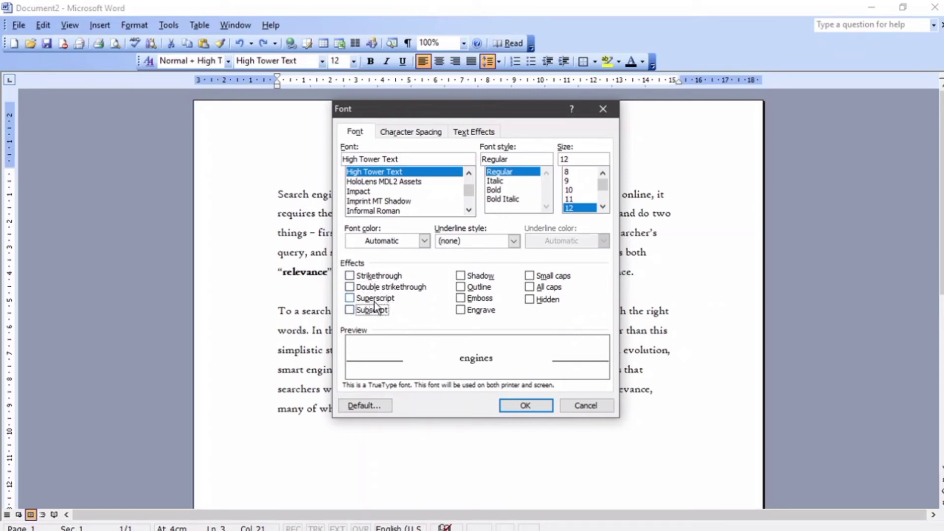
Step: Preview the Shadow, Outline, Emboss and Engrave effects on the word "engines", leaving all of them off
{"action": "left_click", "coordinate": [475, 277]}
{"action": "left_click", "coordinate": [475, 277]}
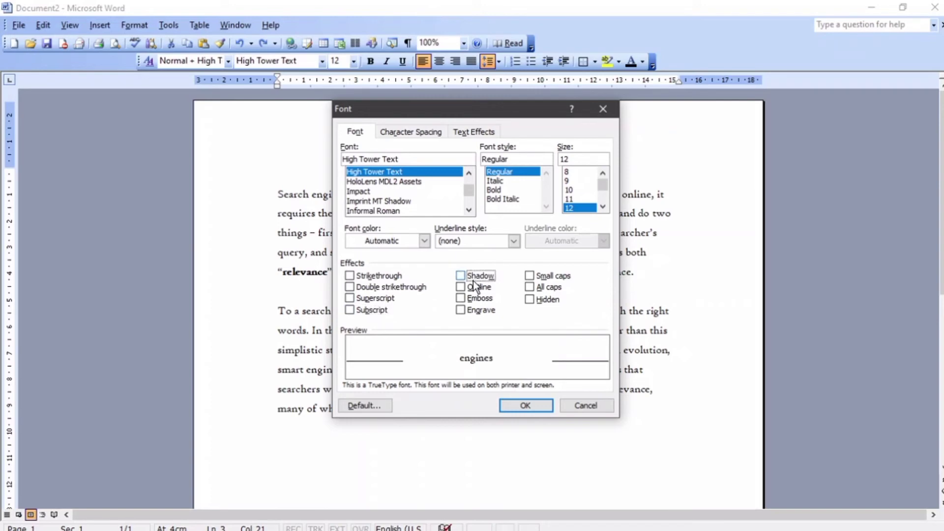
{"action": "left_click", "coordinate": [475, 288]}
{"action": "left_click", "coordinate": [474, 289]}
{"action": "left_click", "coordinate": [482, 299]}
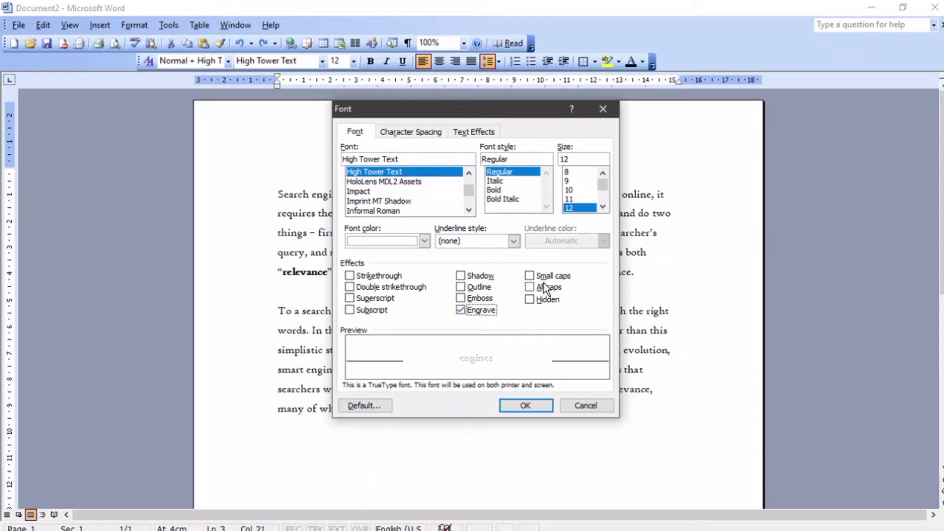
{"action": "left_click", "coordinate": [496, 310]}
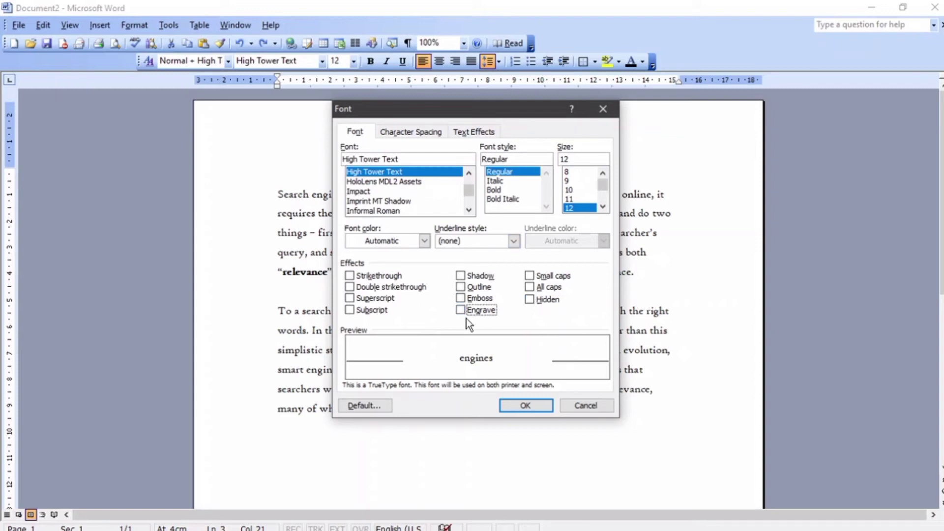
Step: Try Expanded character spacing with different point amounts on the word "engines" and discard the font changes
{"action": "left_click", "coordinate": [412, 132]}
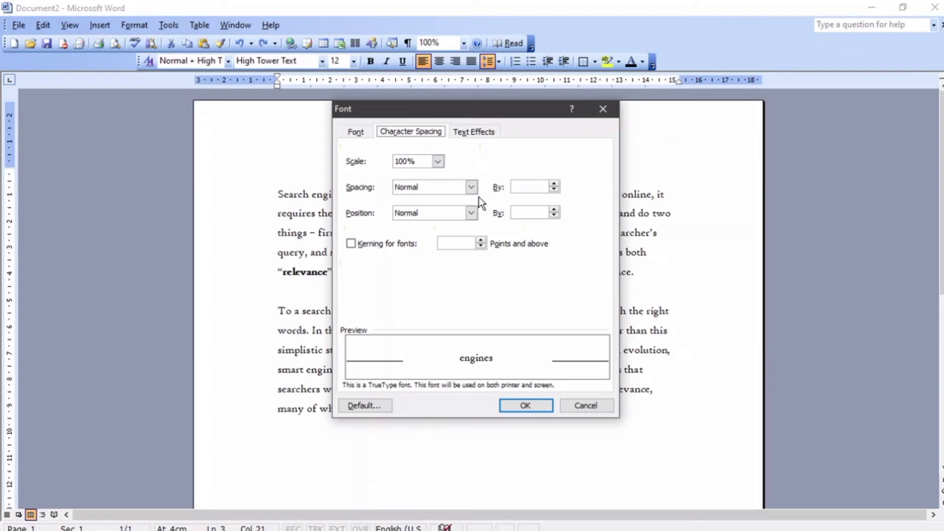
{"action": "left_click", "coordinate": [554, 185]}
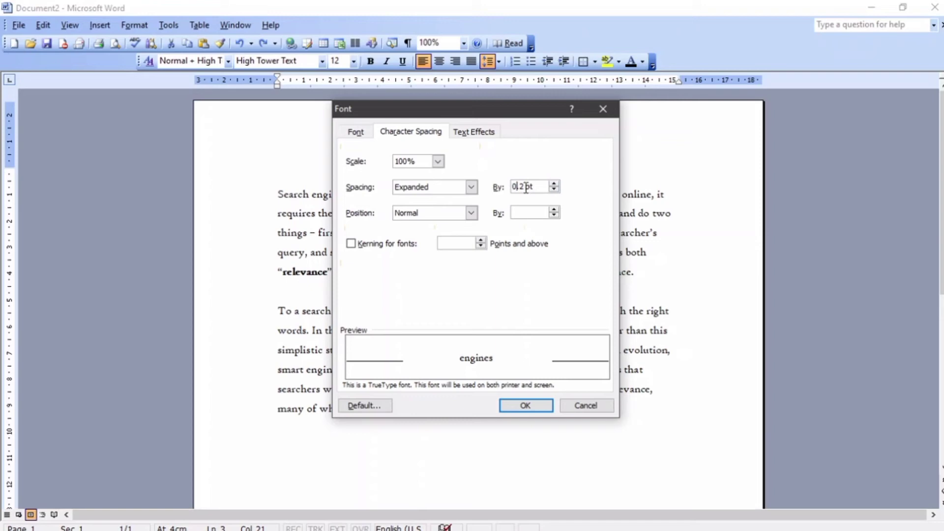
{"action": "key", "text": "BackSpace"}
{"action": "type", "text": "1"}
{"action": "left_click", "coordinate": [554, 182]}
{"action": "left_click", "coordinate": [593, 406]}
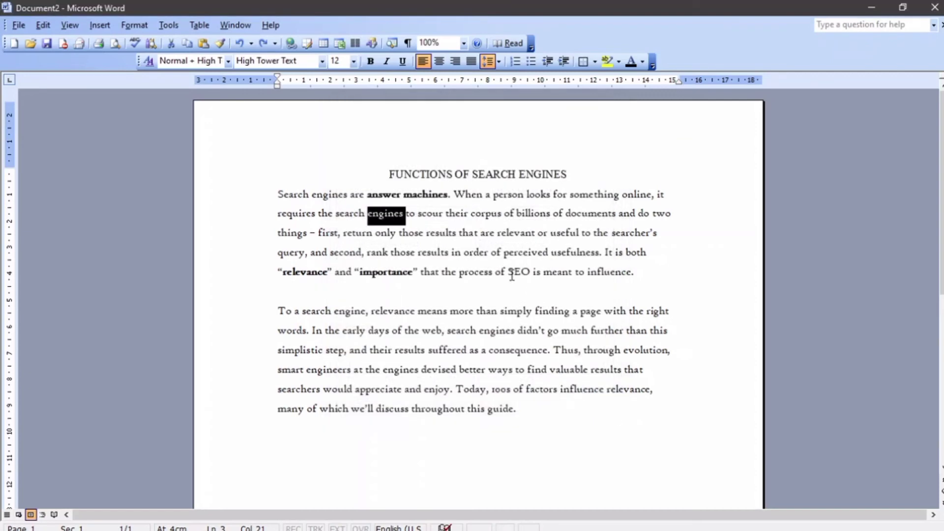
Step: Preview the Blinking Background, Las Vegas Lights, Marching Ants and Shimmer animations on the first body paragraph, and apply Sparkle Text to it
{"action": "left_click_drag", "start_coordinate": [284, 194], "coordinate": [639, 273]}
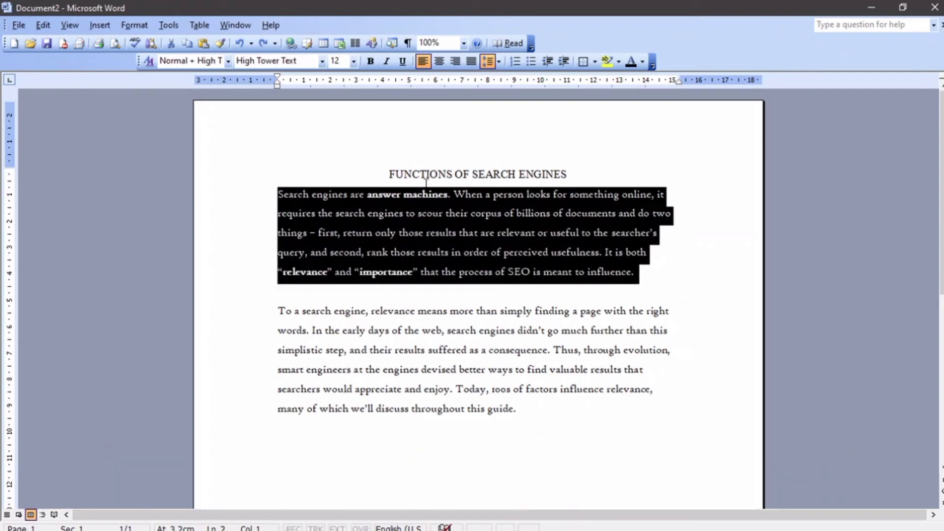
{"action": "left_click", "coordinate": [143, 27]}
{"action": "left_click", "coordinate": [147, 46]}
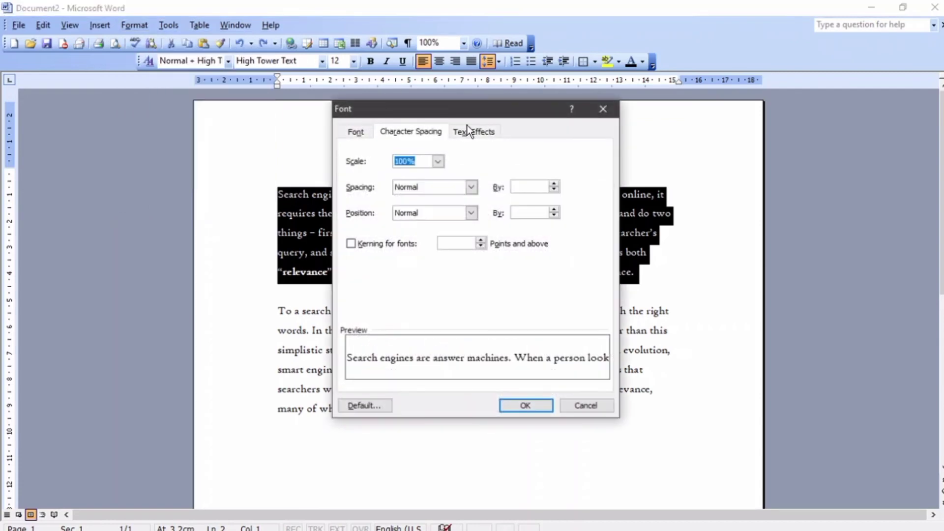
{"action": "left_click", "coordinate": [485, 136]}
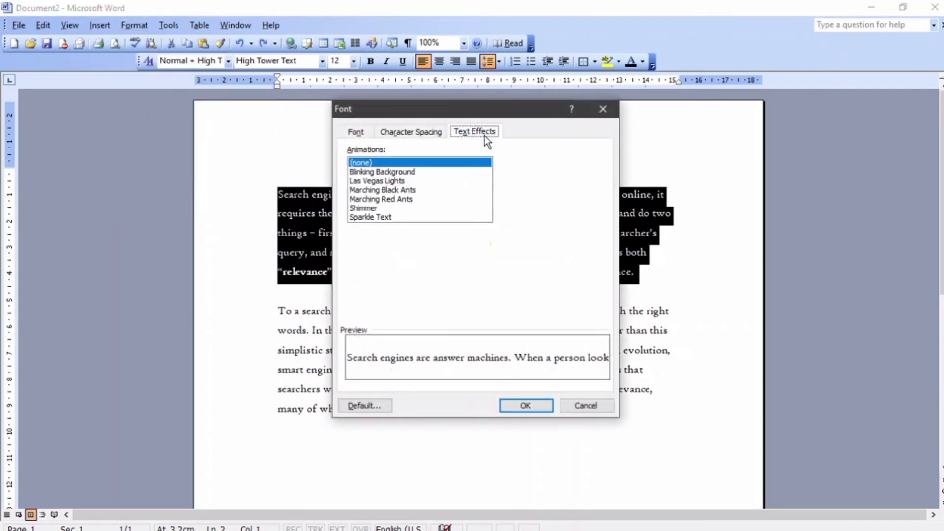
{"action": "left_click", "coordinate": [412, 172]}
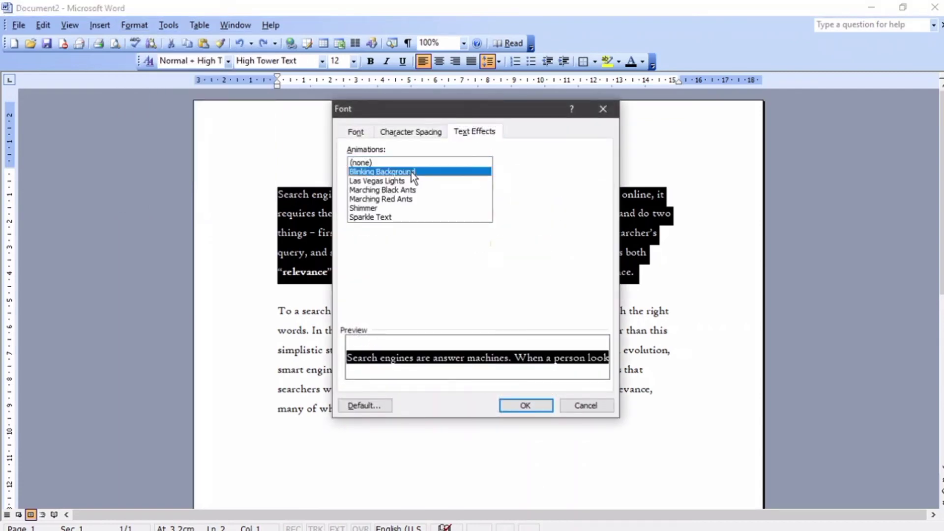
{"action": "left_click", "coordinate": [394, 183]}
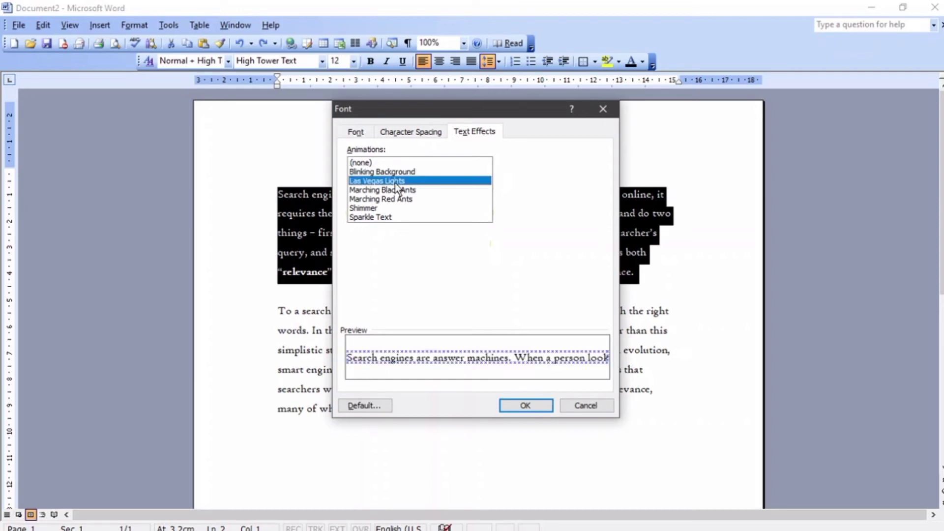
{"action": "left_click", "coordinate": [402, 190]}
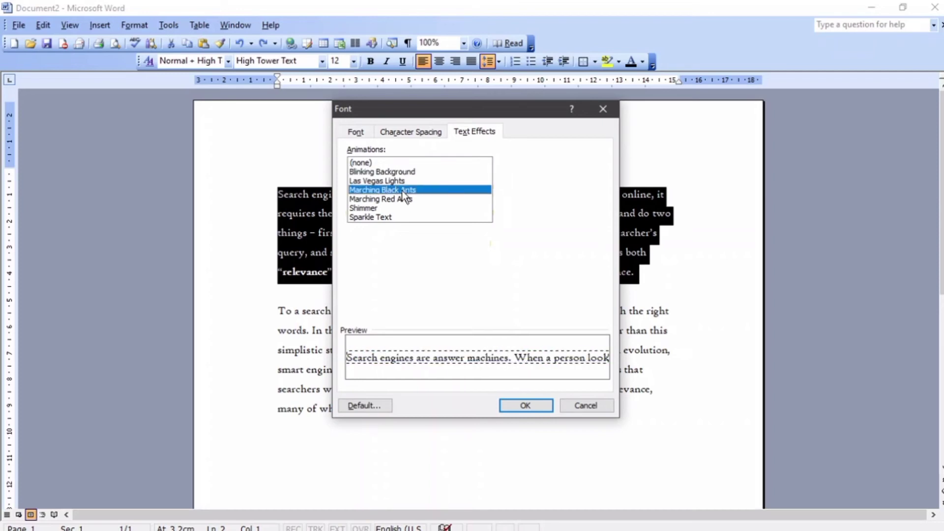
{"action": "left_click", "coordinate": [408, 199]}
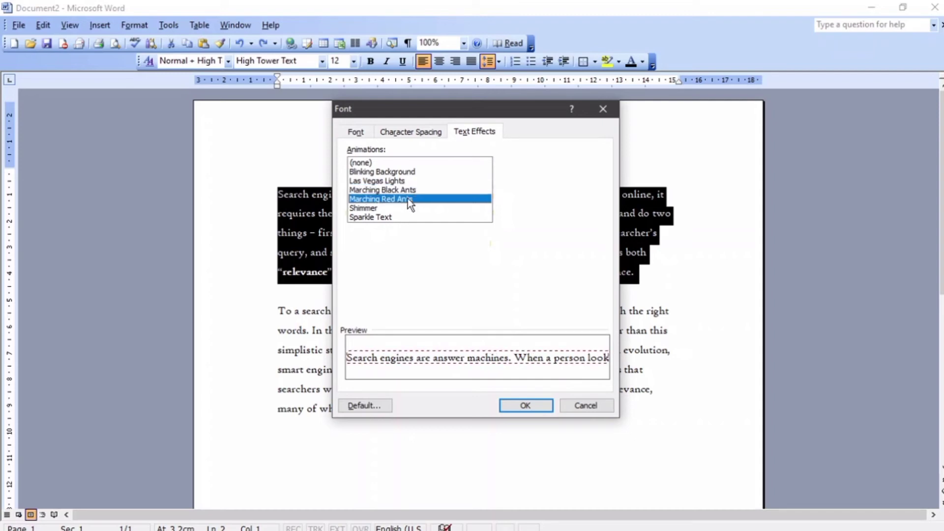
{"action": "left_click", "coordinate": [374, 211]}
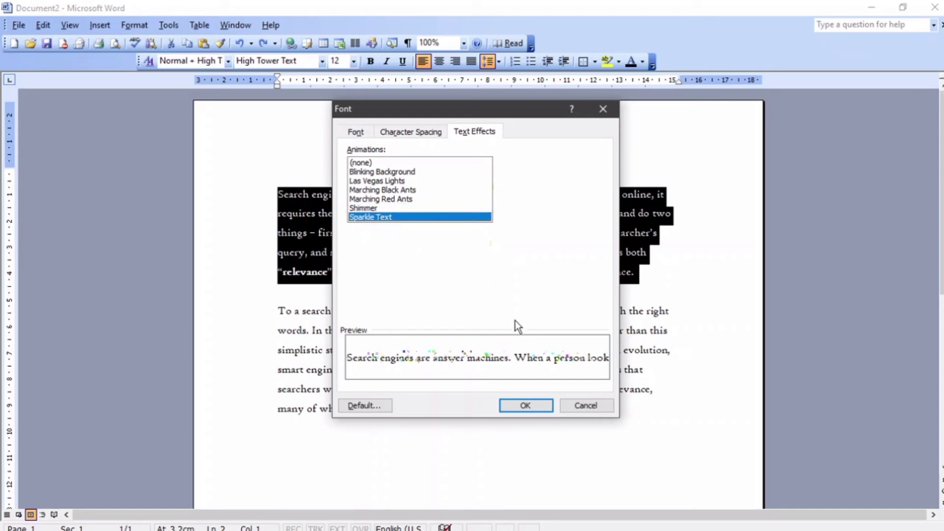
{"action": "left_click", "coordinate": [527, 405]}
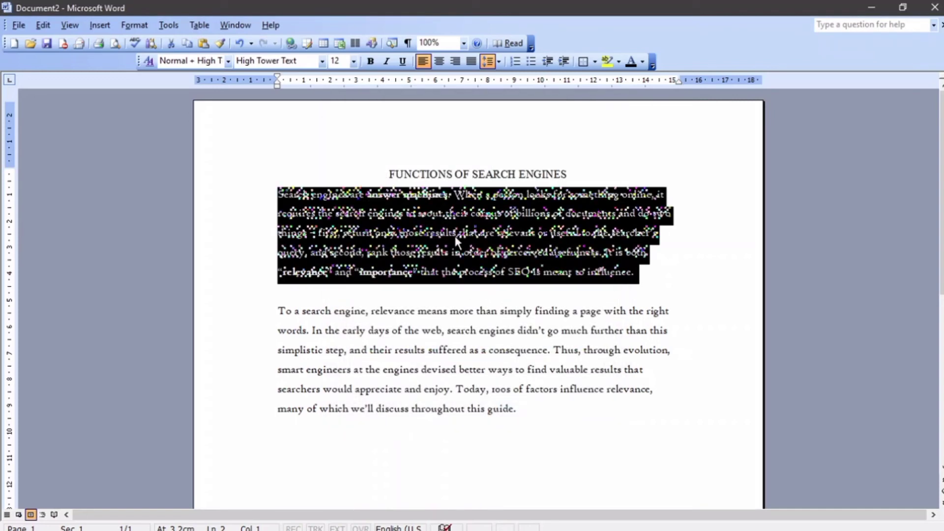
{"action": "left_click", "coordinate": [694, 266]}
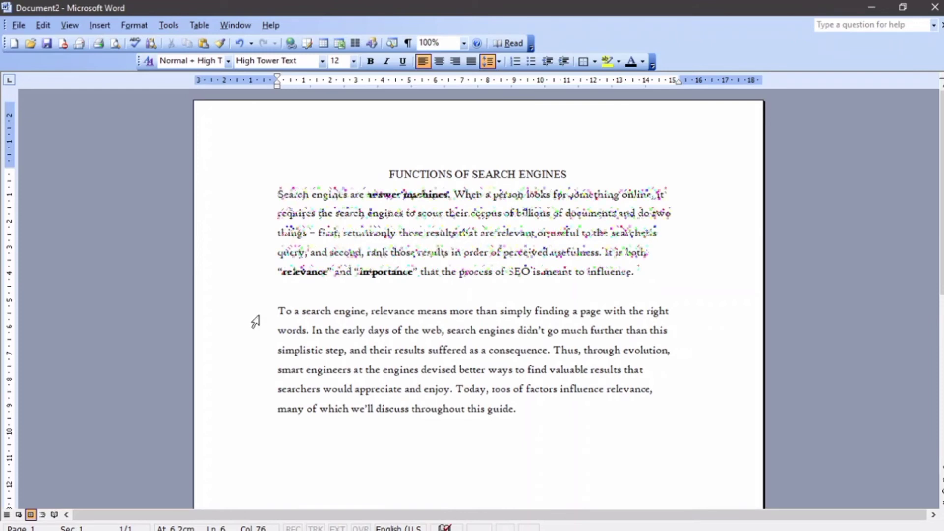
Step: Apply the Shimmer text animation to the second body paragraph
{"action": "left_click_drag", "start_coordinate": [256, 322], "coordinate": [525, 415]}
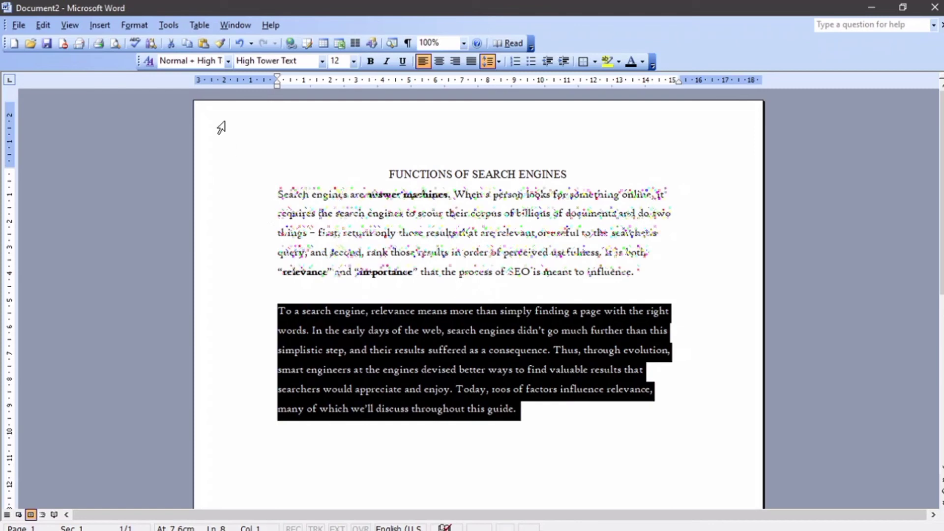
{"action": "left_click", "coordinate": [134, 25]}
{"action": "left_click", "coordinate": [149, 43]}
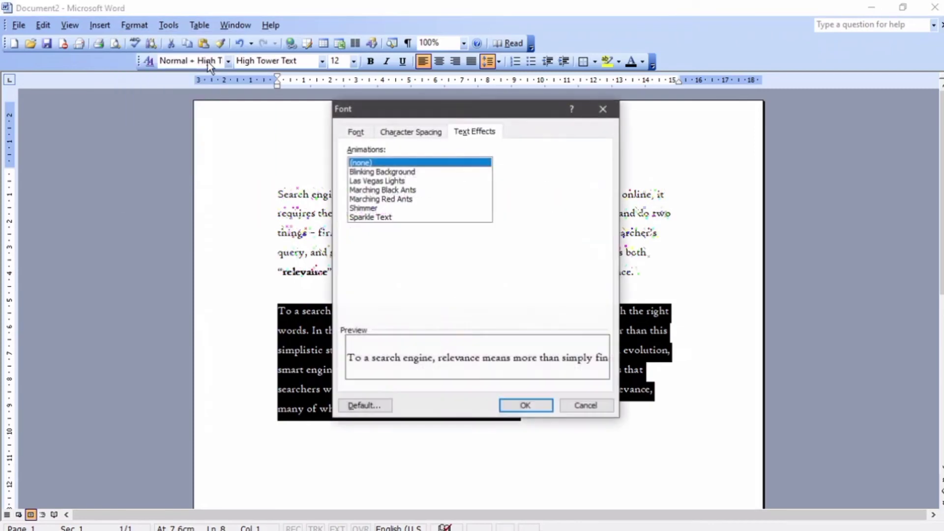
{"action": "left_click", "coordinate": [382, 209]}
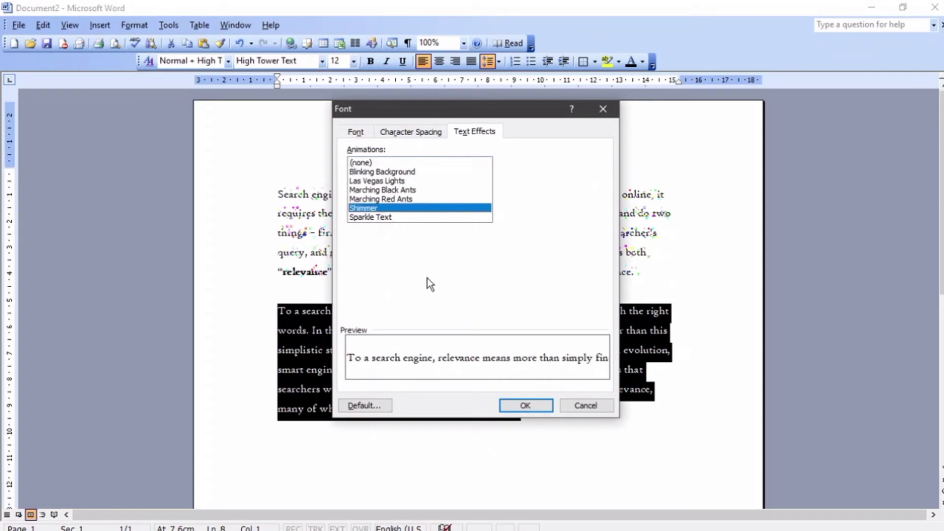
{"action": "left_click", "coordinate": [527, 405]}
{"action": "left_click", "coordinate": [703, 303]}
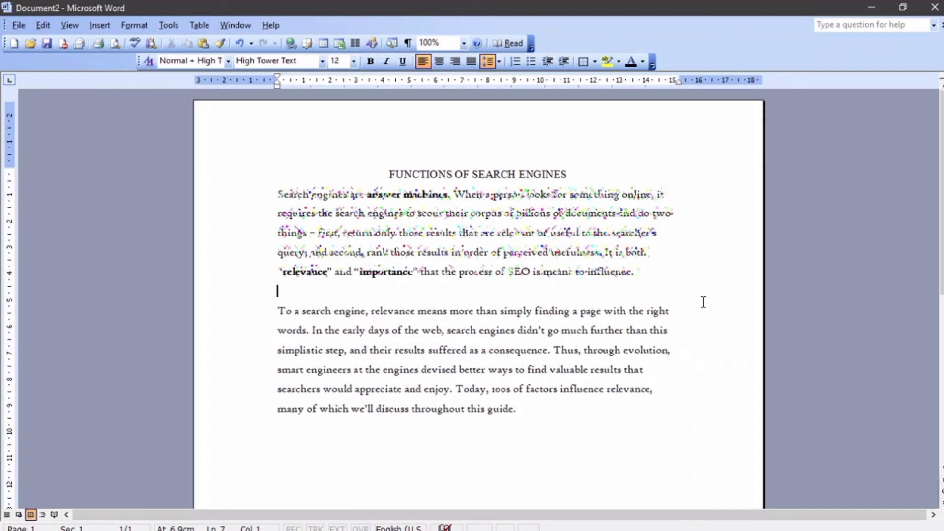
Step: Undo the text animations applied to the two body paragraphs and clear the selection
{"action": "key", "text": "ctrl+shift+Down"}
{"action": "key", "text": "ctrl+shift+Down"}
{"action": "key", "text": "ctrl+shift+Up"}
{"action": "key", "text": "ctrl+shift+Up"}
{"action": "key", "text": "ctrl+shift+Up"}
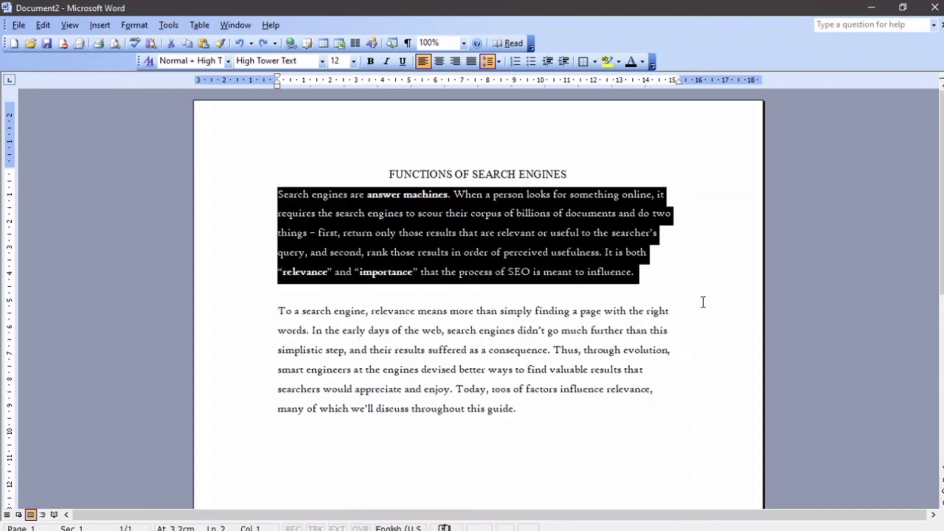
{"action": "left_click", "coordinate": [642, 273]}
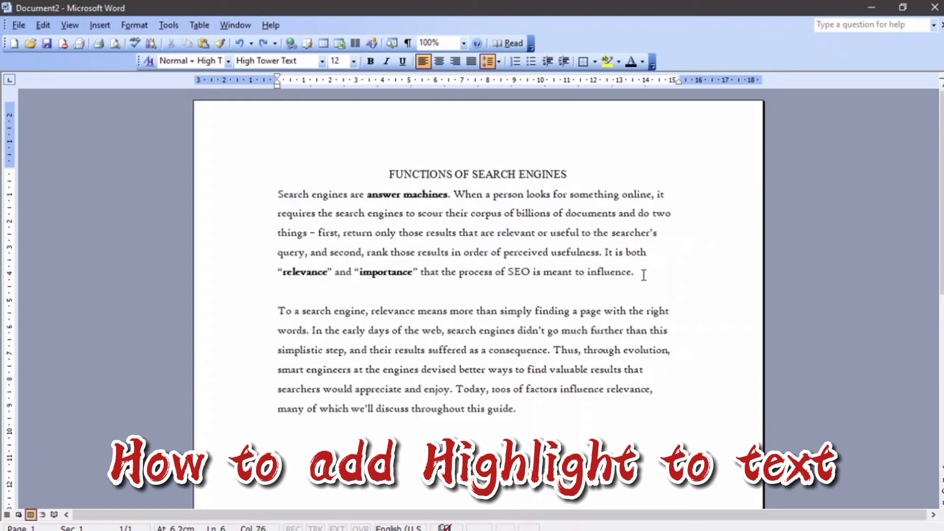
Step: Highlight the first body paragraph in pink and the second paragraph's passage from "the early days" to "consequence" in bright green
{"action": "left_click_drag", "start_coordinate": [643, 274], "coordinate": [266, 202]}
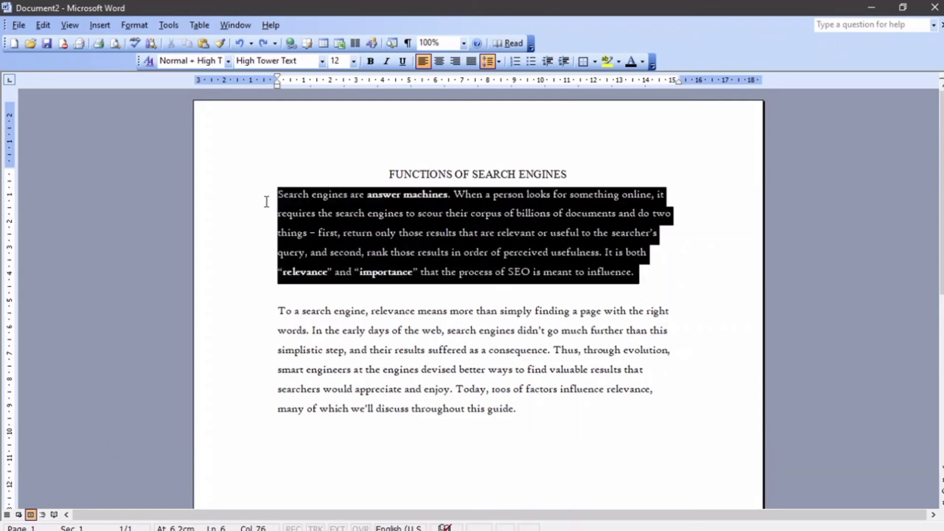
{"action": "left_click", "coordinate": [620, 62]}
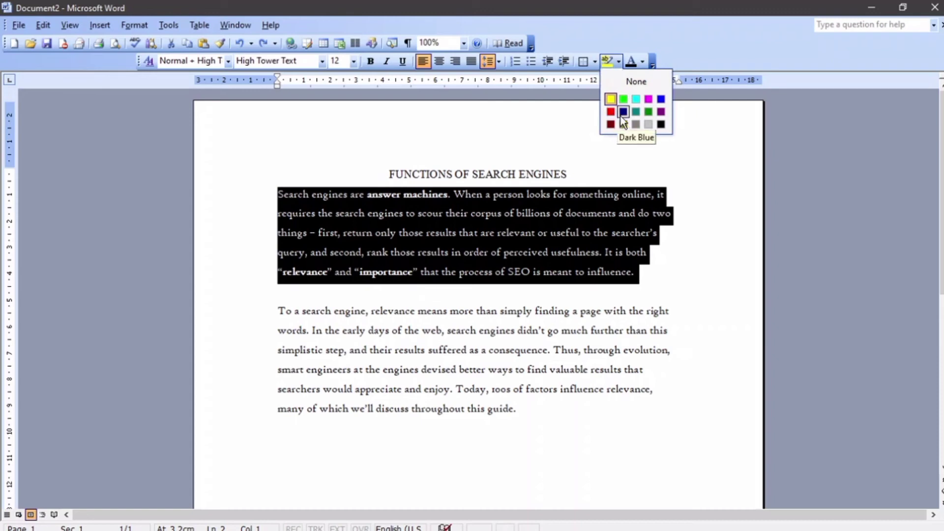
{"action": "left_click", "coordinate": [650, 99]}
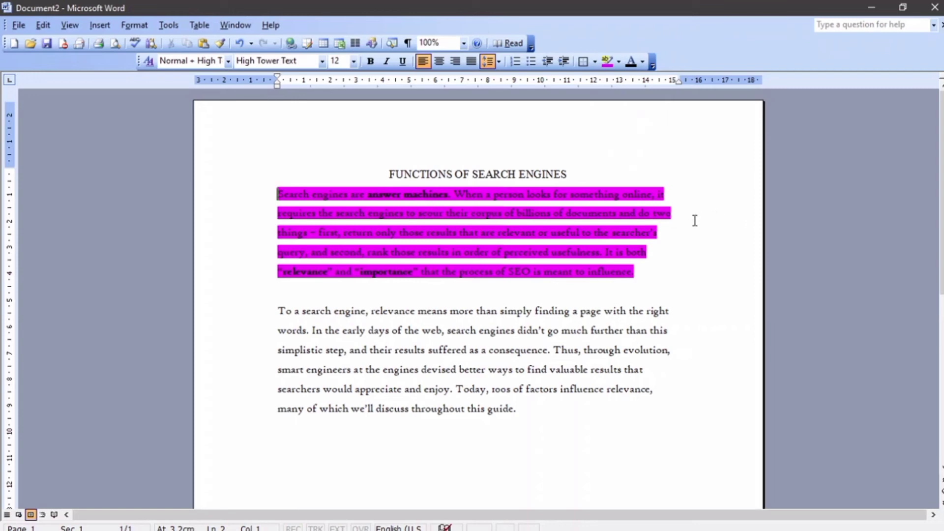
{"action": "left_click_drag", "start_coordinate": [325, 331], "coordinate": [548, 350]}
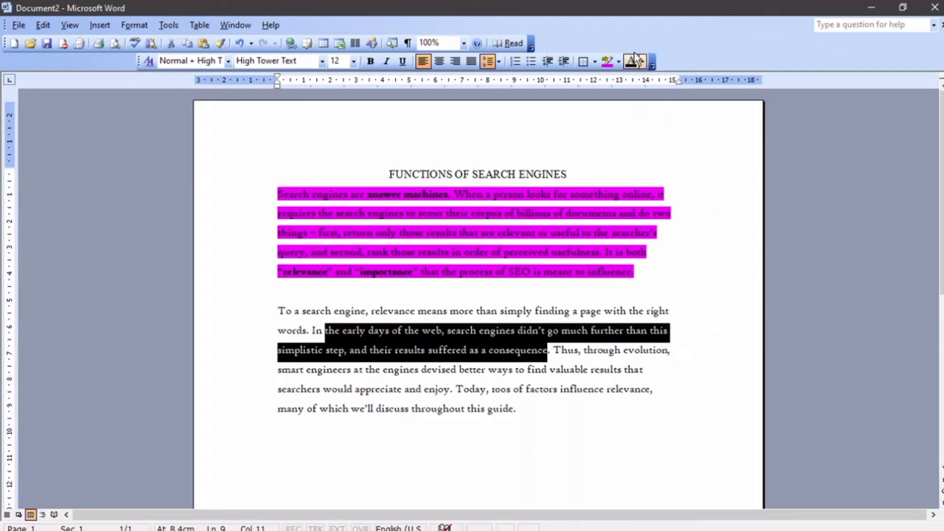
{"action": "left_click", "coordinate": [619, 61]}
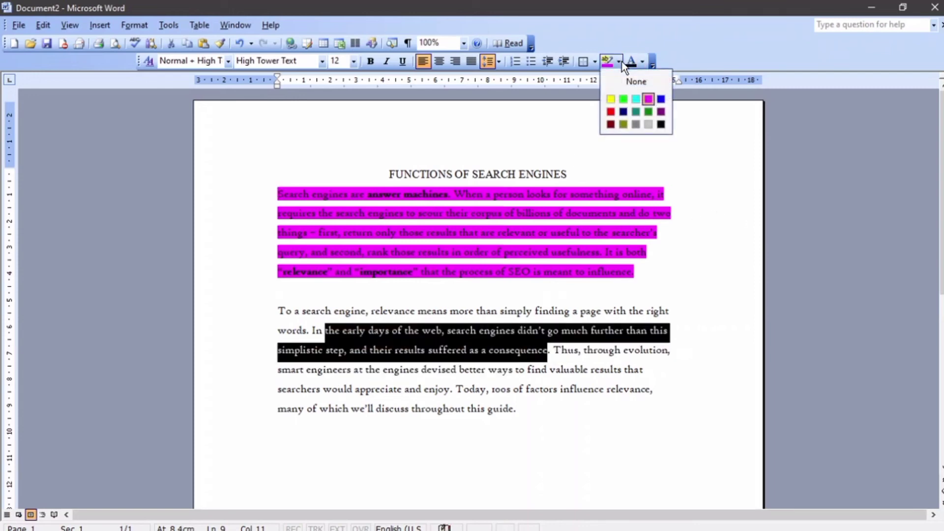
{"action": "left_click", "coordinate": [624, 100]}
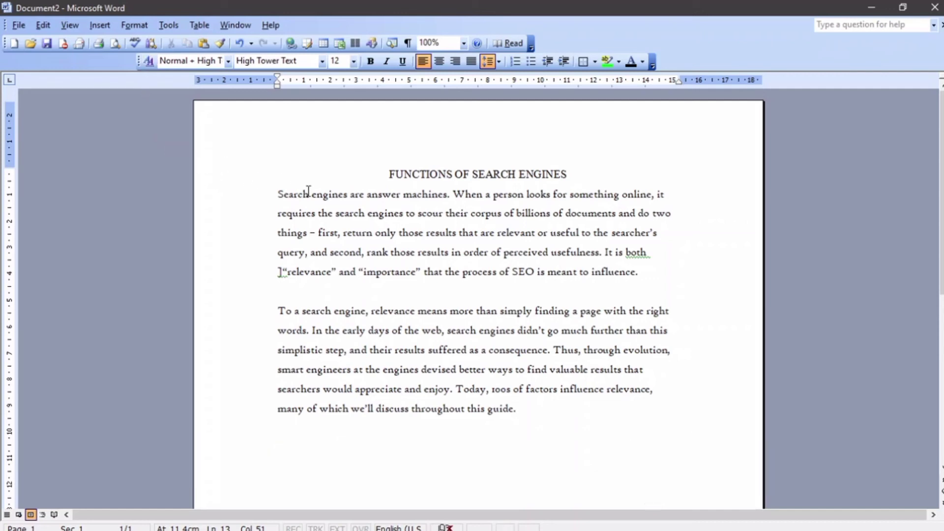
Step: Find the successive occurrences of the word "SEARCH" from the heading through both body paragraphs
{"action": "left_click_drag", "start_coordinate": [310, 194], "coordinate": [278, 195]}
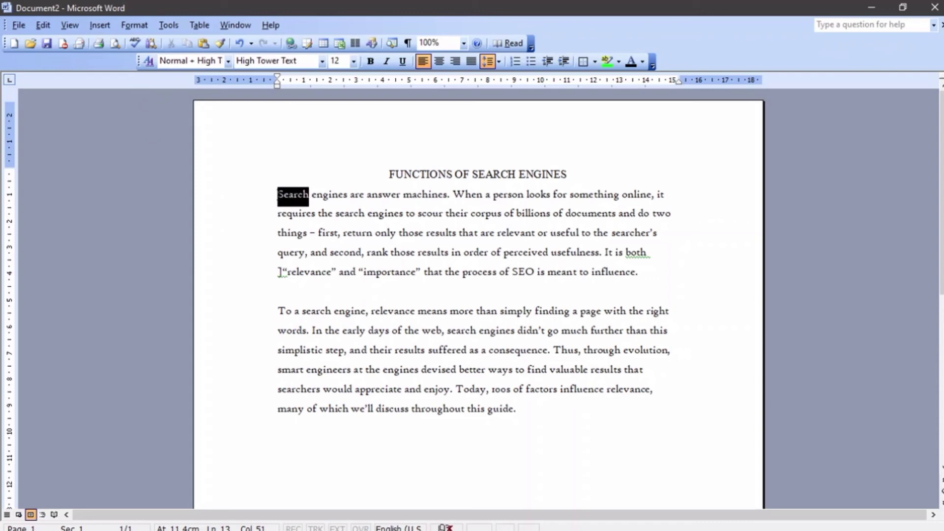
{"action": "key", "text": "ctrl+Page_Up"}
{"action": "left_click", "coordinate": [42, 25]}
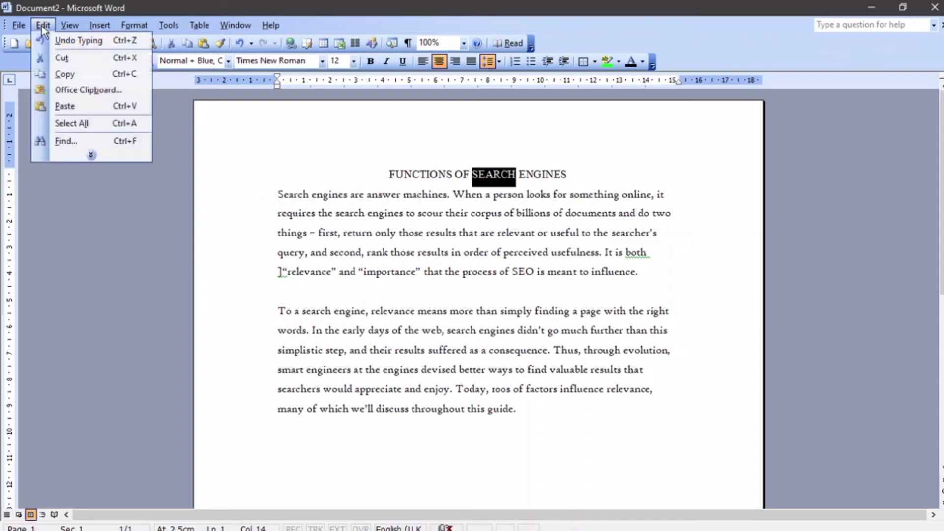
{"action": "left_click", "coordinate": [88, 155]}
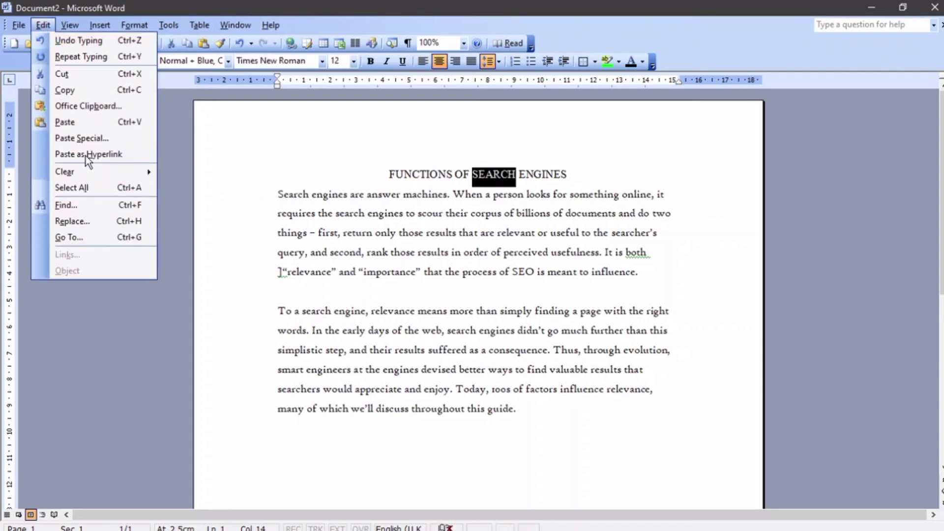
{"action": "left_click", "coordinate": [99, 205]}
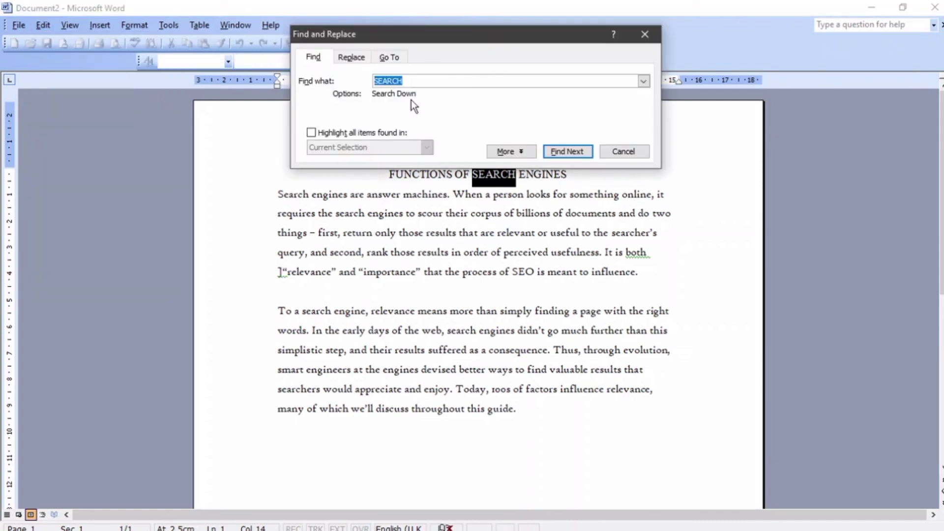
{"action": "left_click", "coordinate": [565, 151]}
{"action": "left_click", "coordinate": [565, 152]}
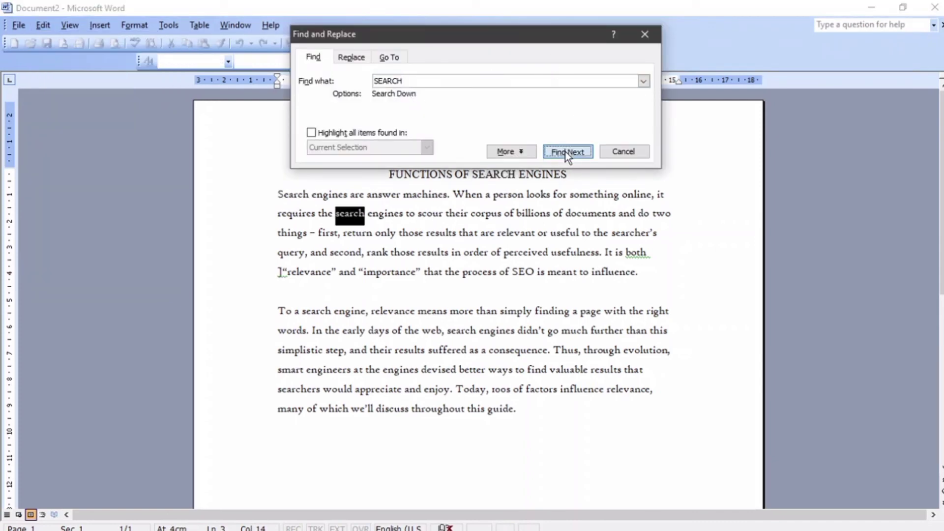
{"action": "left_click", "coordinate": [565, 152]}
{"action": "left_click", "coordinate": [565, 152]}
{"action": "left_click", "coordinate": [565, 151]}
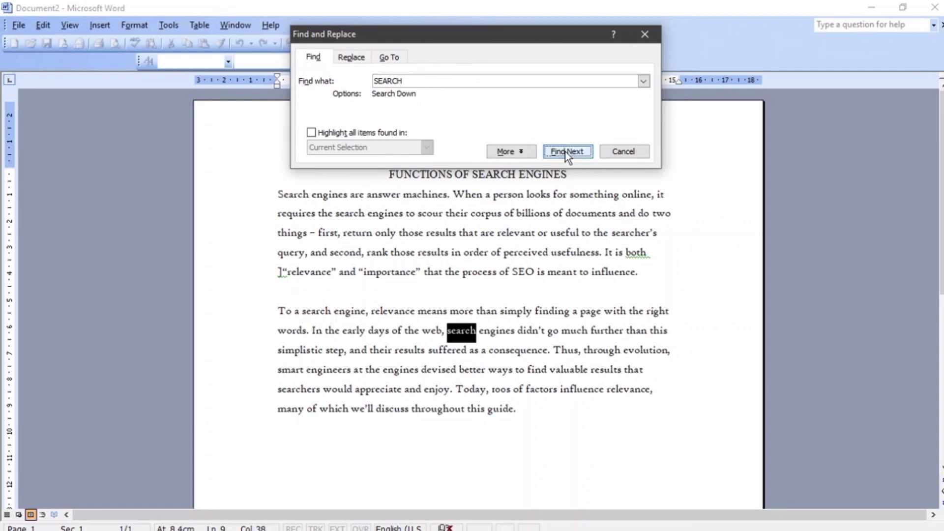
{"action": "left_click", "coordinate": [566, 151]}
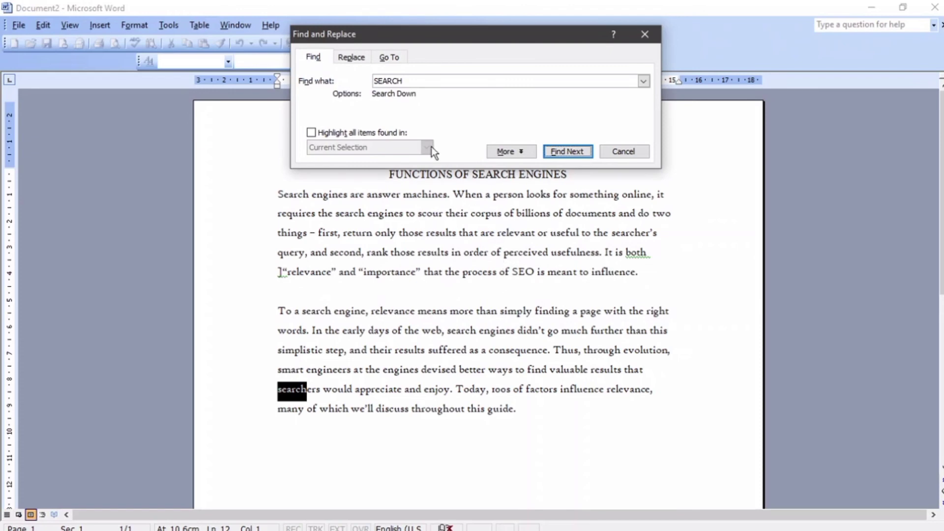
Step: Replace the selected "search" in "searchers" near the end of the second body paragraph with "look", without continuing the search from the beginning
{"action": "left_click", "coordinate": [350, 57]}
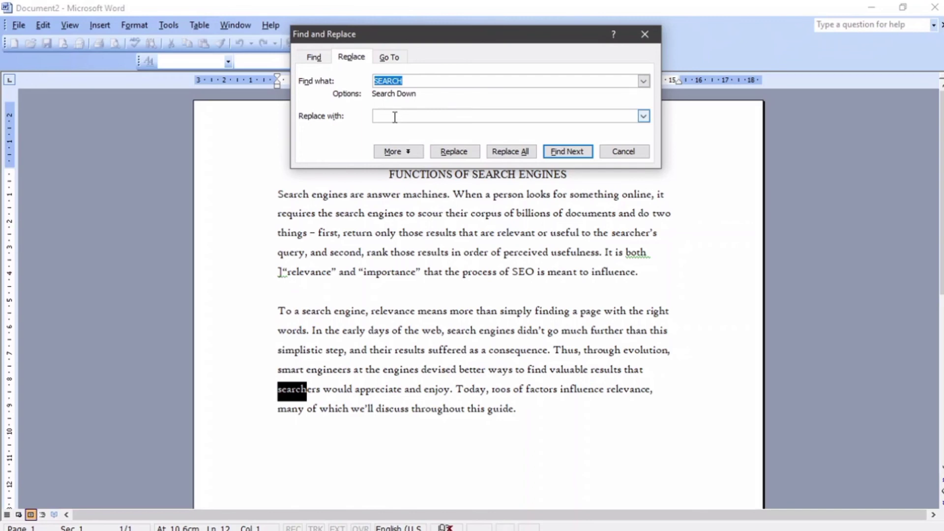
{"action": "left_click", "coordinate": [647, 153]}
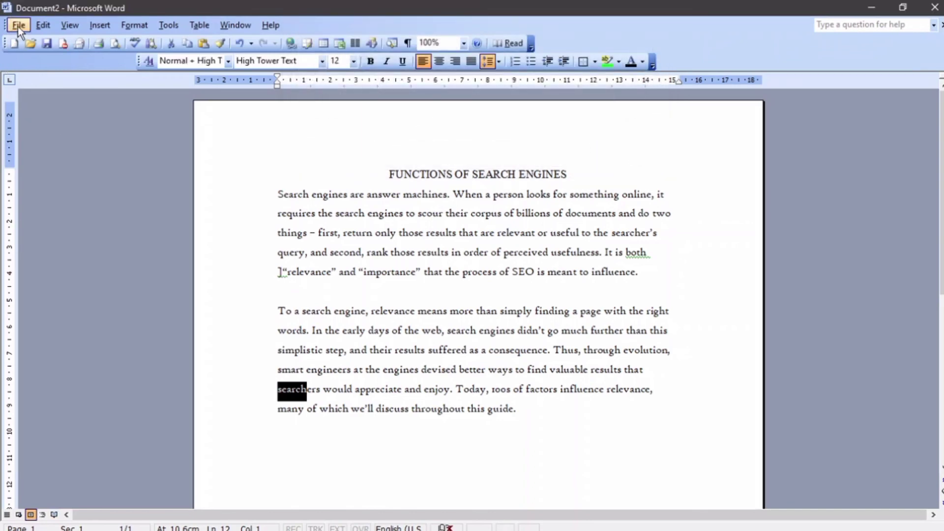
{"action": "left_click", "coordinate": [43, 25]}
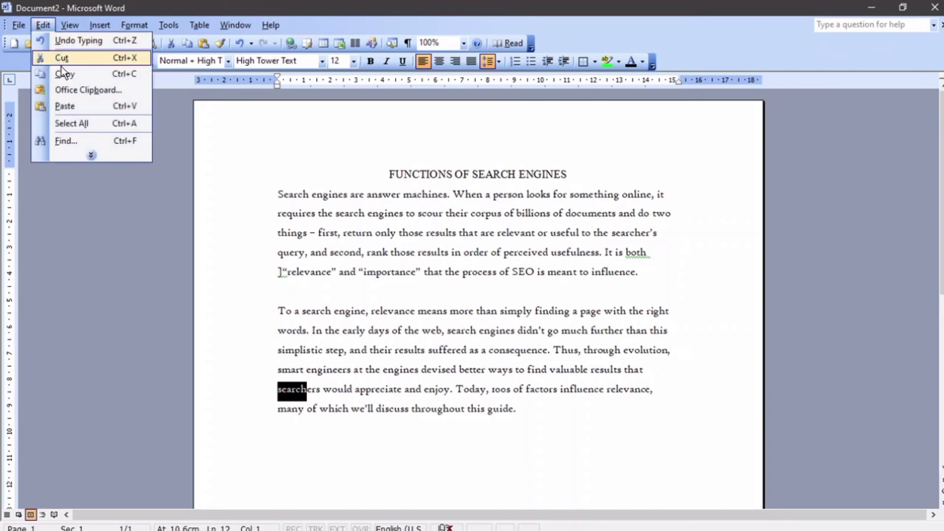
{"action": "left_click", "coordinate": [79, 156]}
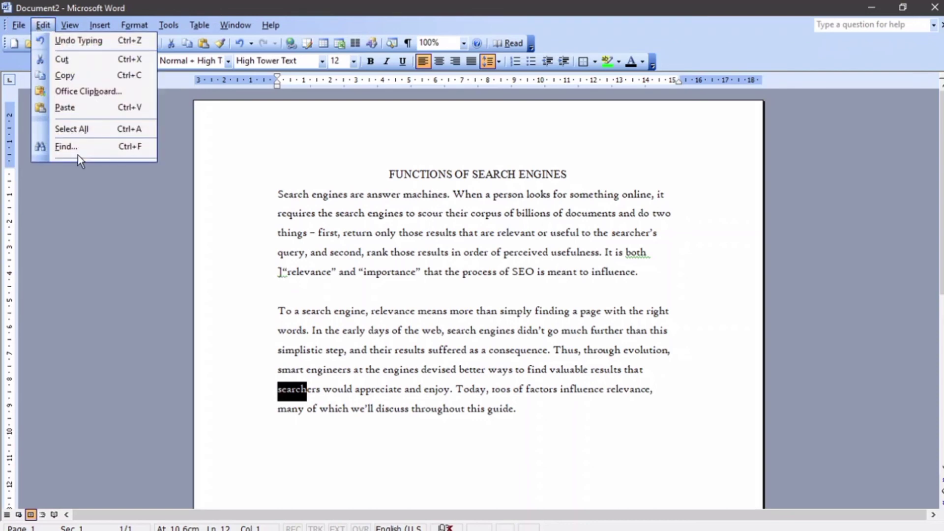
{"action": "left_click", "coordinate": [88, 226]}
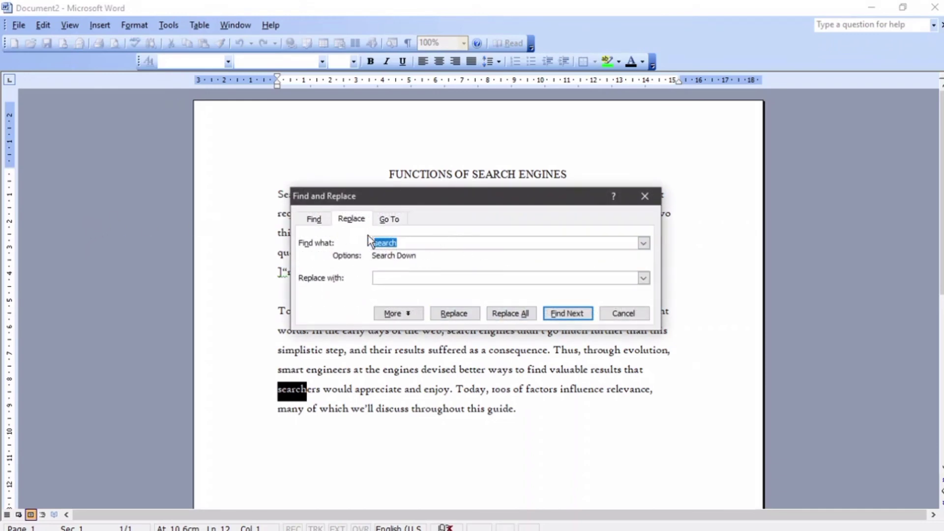
{"action": "left_click", "coordinate": [418, 277]}
{"action": "type", "text": "look"}
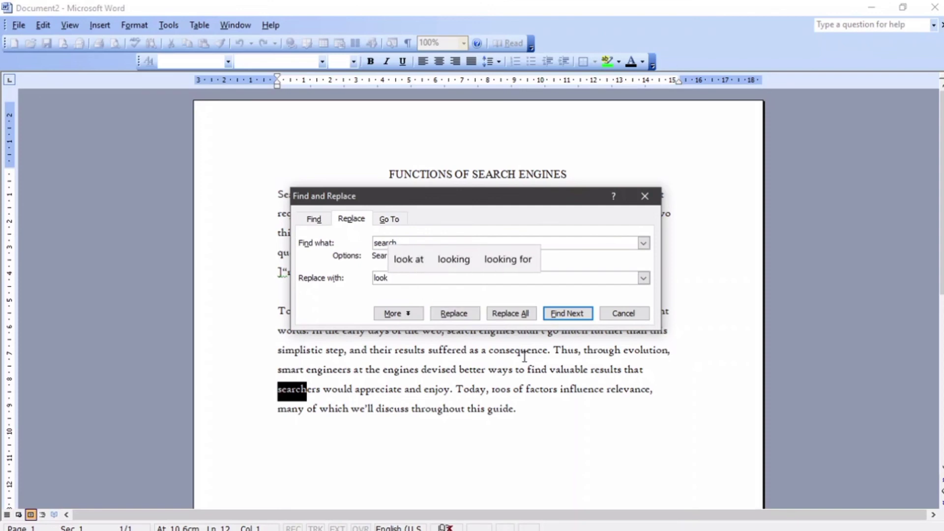
{"action": "left_click", "coordinate": [454, 315]}
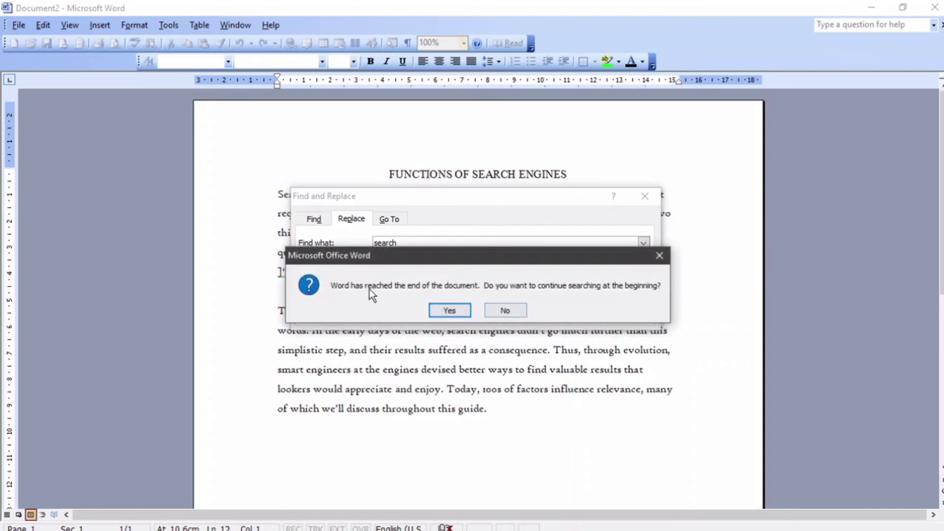
{"action": "left_click", "coordinate": [506, 312]}
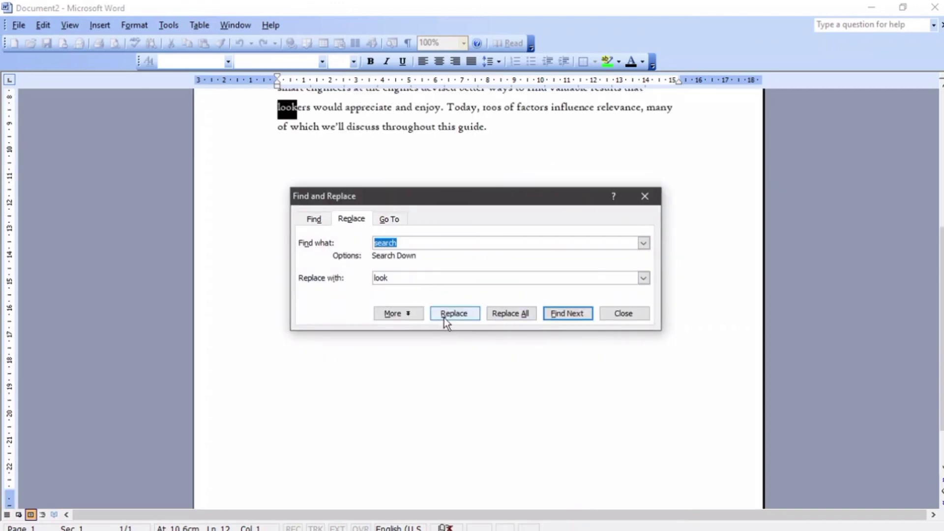
Step: Replace the remaining occurrences of "search" with "look" one by one, continuing from the document's beginning, and close the dialog
{"action": "left_click", "coordinate": [470, 311]}
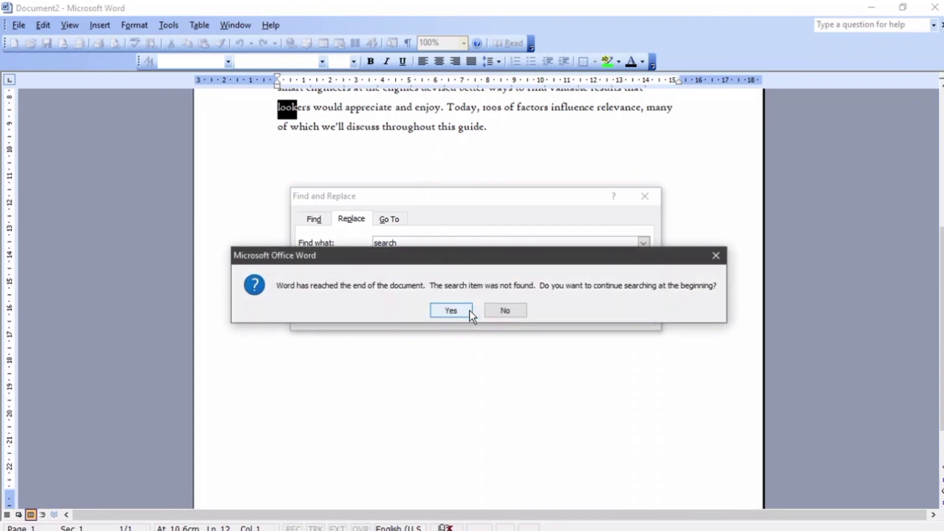
{"action": "left_click", "coordinate": [471, 311]}
{"action": "left_click", "coordinate": [462, 316]}
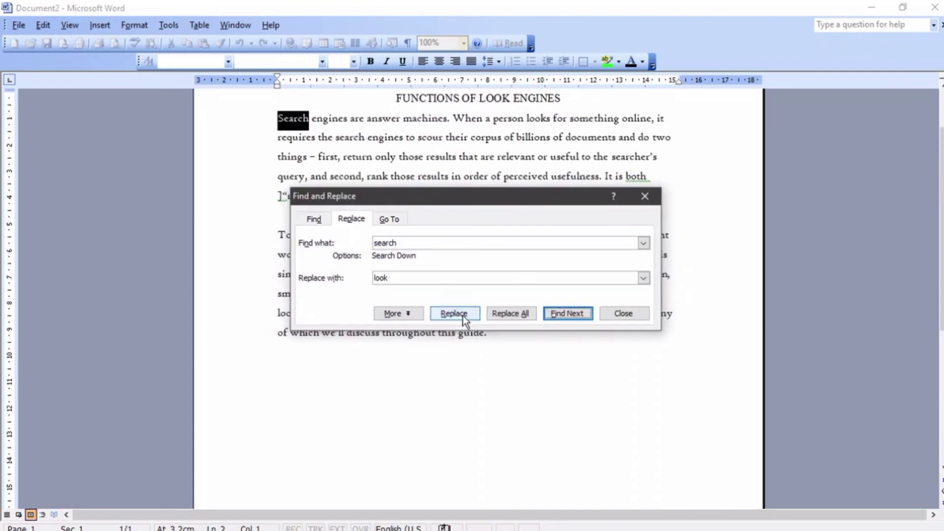
{"action": "left_click", "coordinate": [463, 316]}
{"action": "left_click", "coordinate": [462, 316]}
{"action": "left_click", "coordinate": [463, 316]}
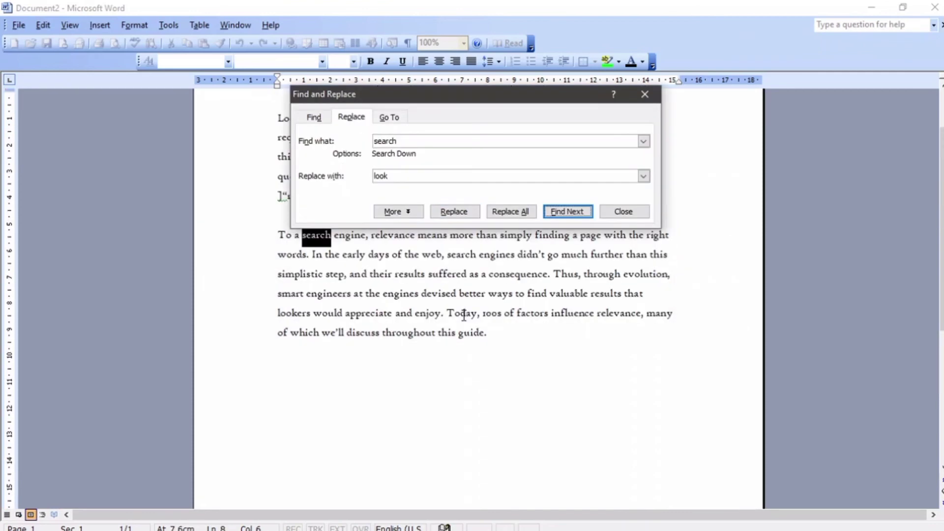
{"action": "left_click", "coordinate": [464, 212]}
{"action": "left_click", "coordinate": [465, 210]}
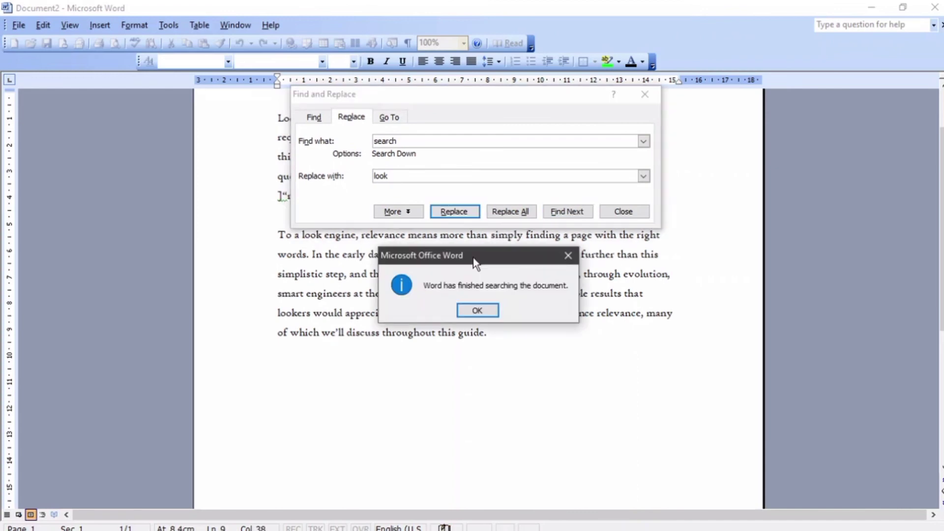
{"action": "left_click", "coordinate": [476, 312]}
{"action": "left_click", "coordinate": [612, 211]}
{"action": "scroll", "coordinate": [554, 244], "scroll_direction": "up", "scroll_amount": 5}
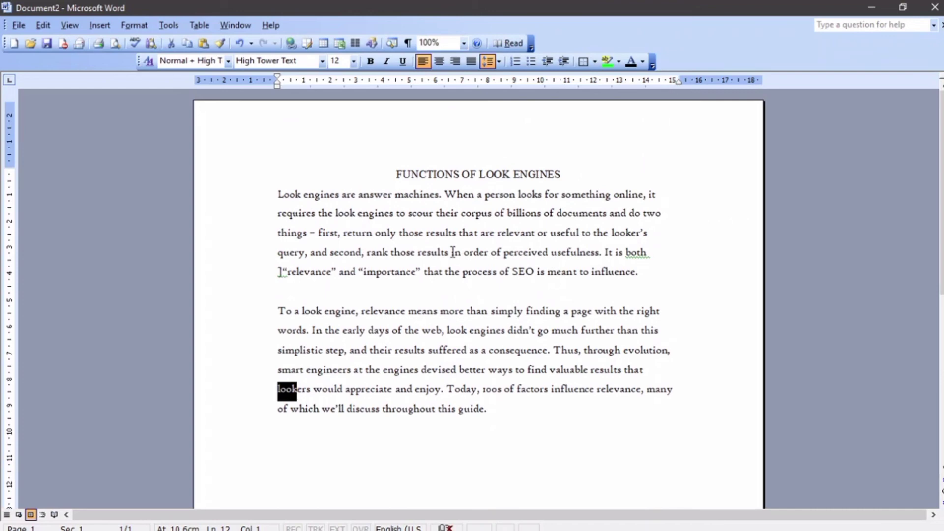
Step: Copy the two body paragraphs and paste the duplicates below the second paragraph
{"action": "left_click", "coordinate": [502, 389]}
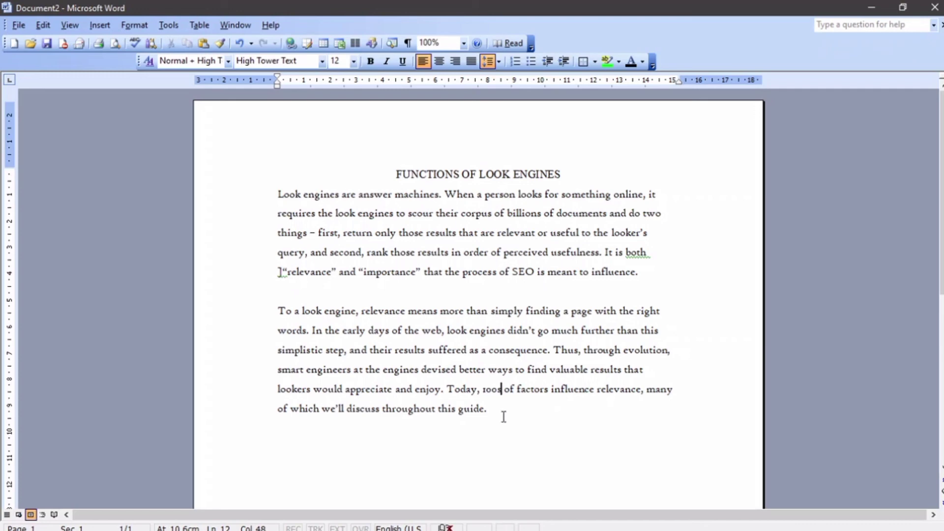
{"action": "left_click_drag", "start_coordinate": [504, 417], "coordinate": [270, 196]}
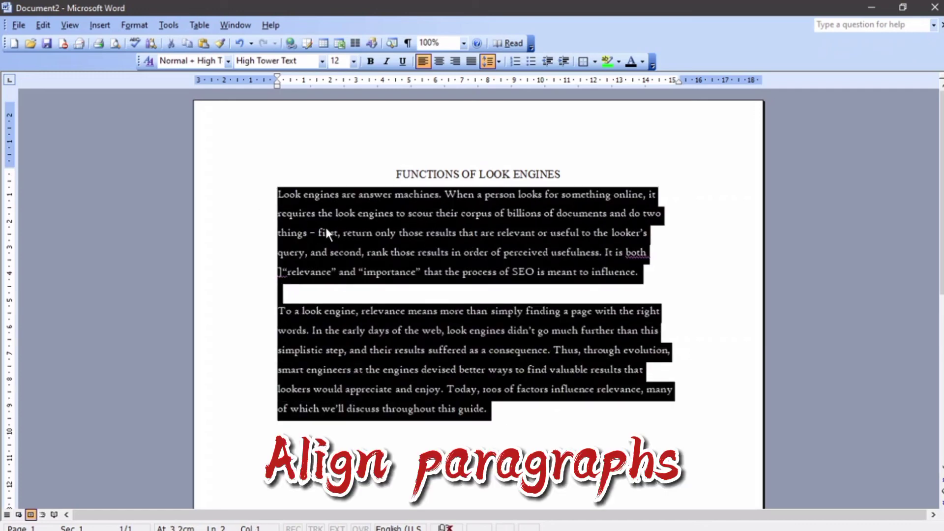
{"action": "scroll", "coordinate": [426, 309], "scroll_direction": "down", "scroll_amount": 3}
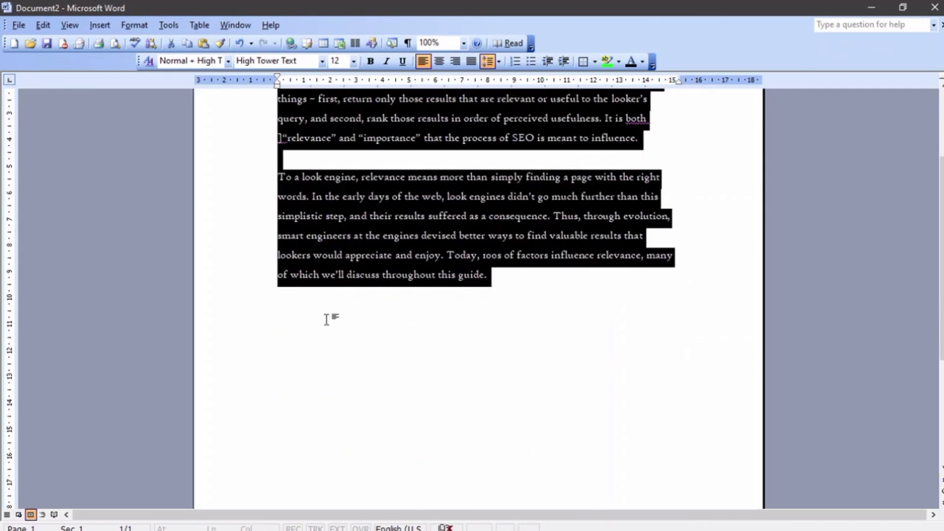
{"action": "left_click", "coordinate": [324, 319]}
{"action": "key", "text": "ctrl+v"}
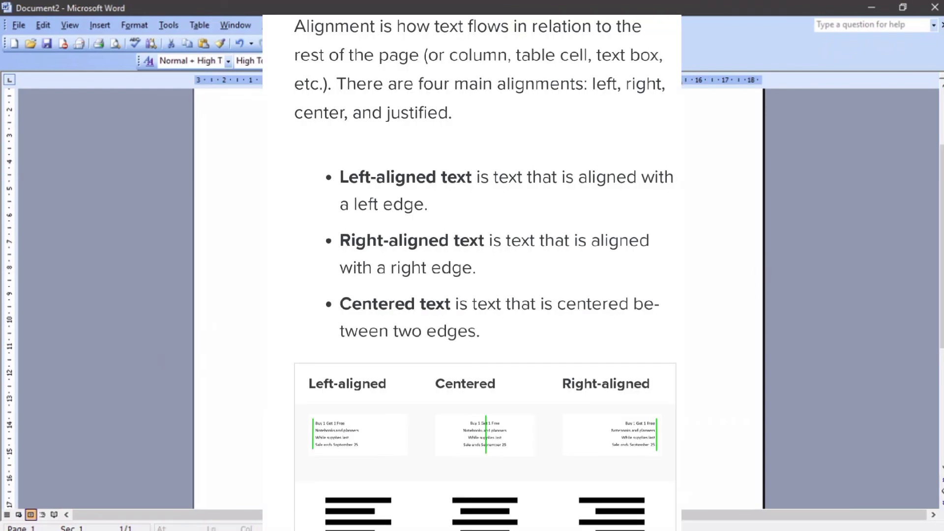
{"action": "scroll", "coordinate": [445, 120], "scroll_direction": "up", "scroll_amount": 3}
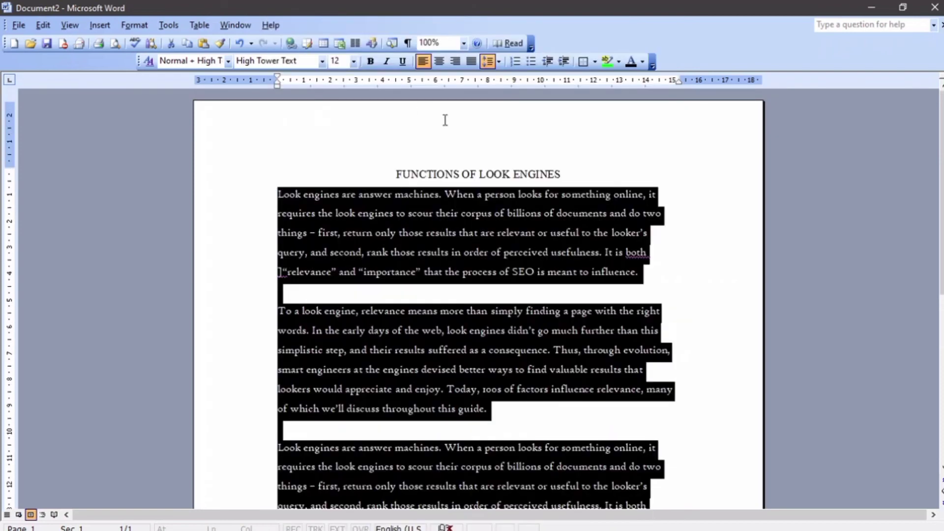
{"action": "left_click", "coordinate": [529, 136]}
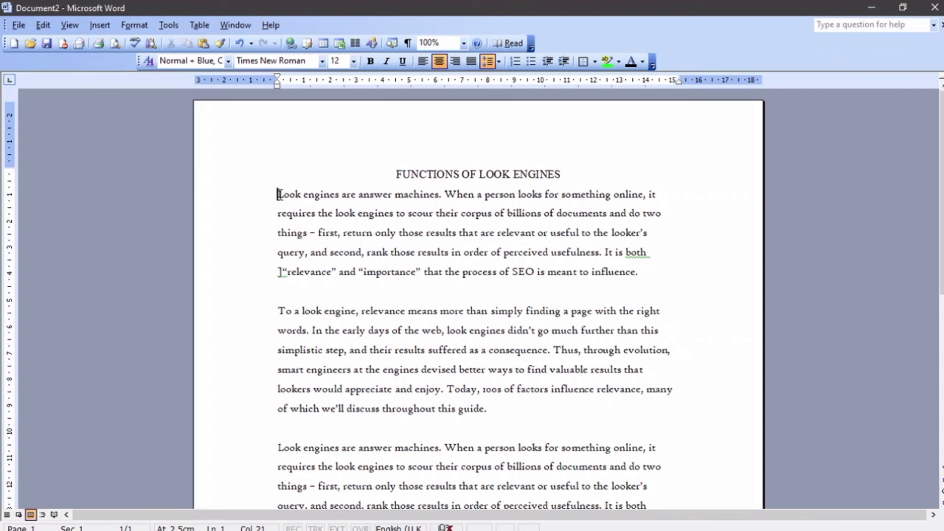
Step: Center the second body paragraph and add the line "kfjfjfjfjjfjfjfj" directly beneath it
{"action": "left_click_drag", "start_coordinate": [278, 194], "coordinate": [643, 274]}
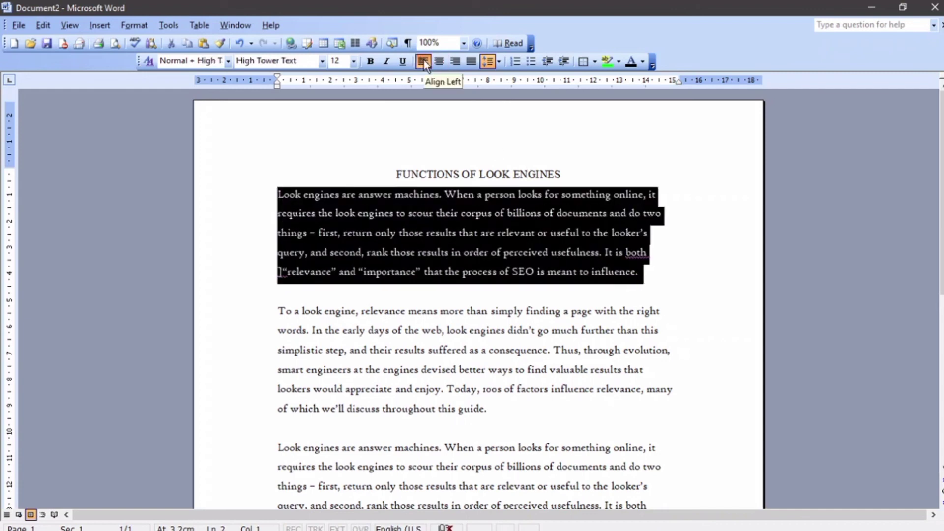
{"action": "left_click_drag", "start_coordinate": [521, 416], "coordinate": [275, 325]}
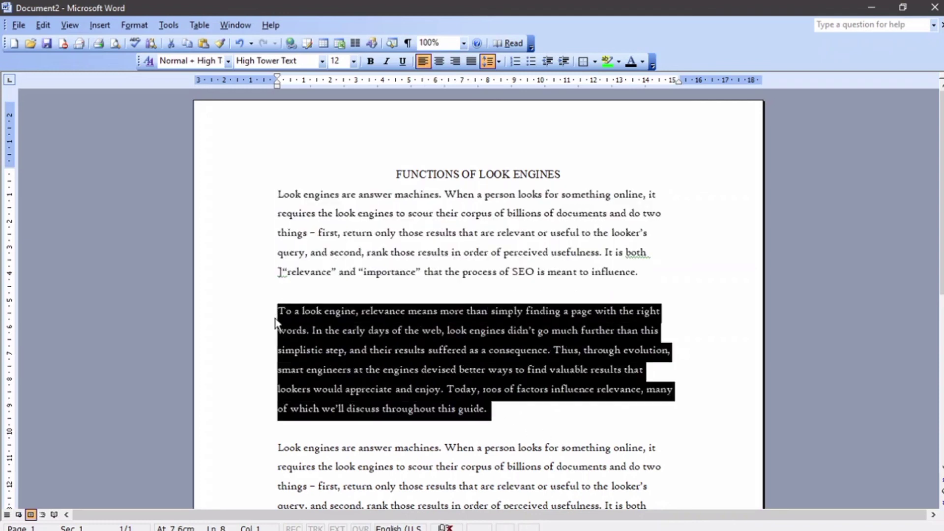
{"action": "left_click", "coordinate": [440, 62]}
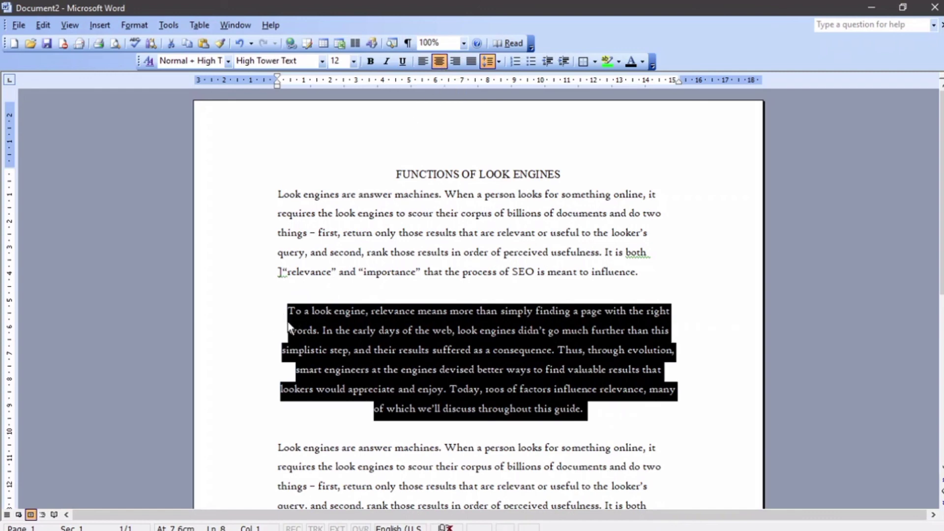
{"action": "left_click", "coordinate": [597, 422]}
{"action": "left_click", "coordinate": [597, 409]}
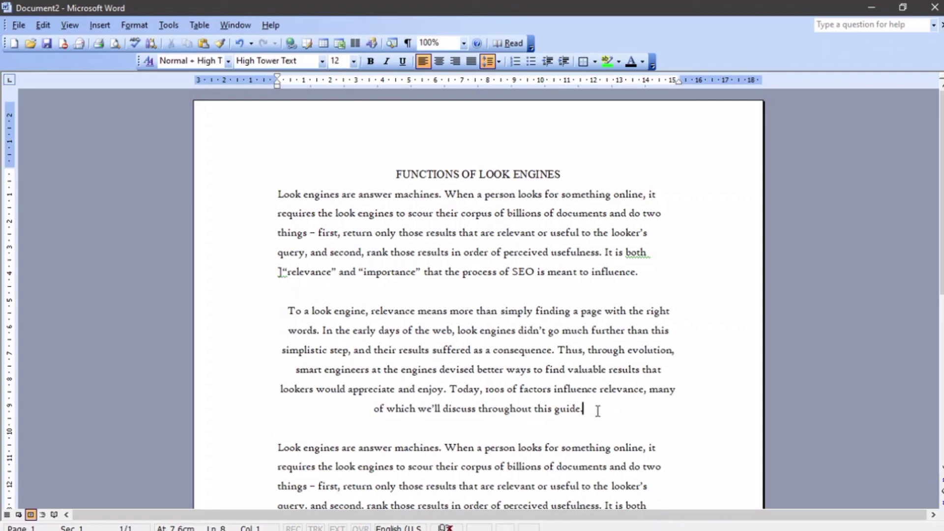
{"action": "key", "text": "Return"}
{"action": "type", "text": "kfjfjfjfjjfjfjf"}
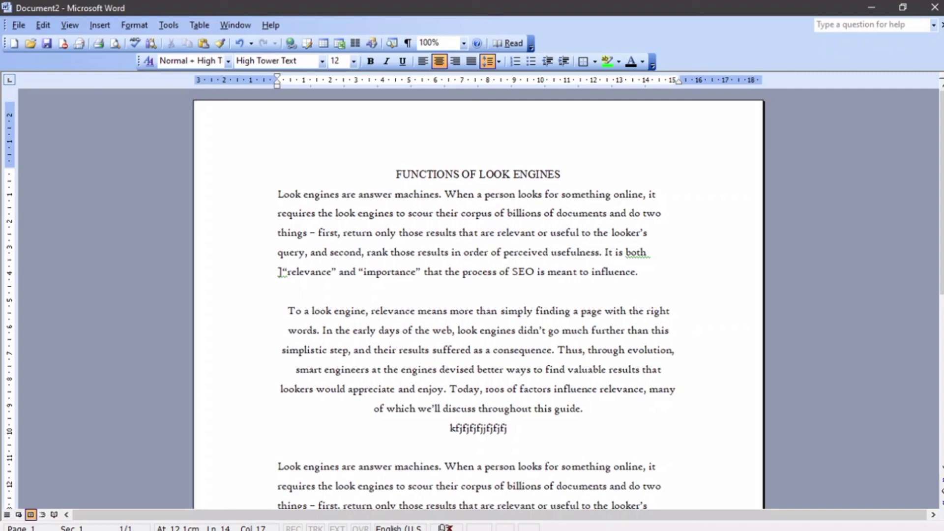
Step: Right-align the third body paragraph and add the line "jdjdjdjdjjdjdjj" directly beneath it
{"action": "scroll", "coordinate": [531, 414], "scroll_direction": "down", "scroll_amount": 3}
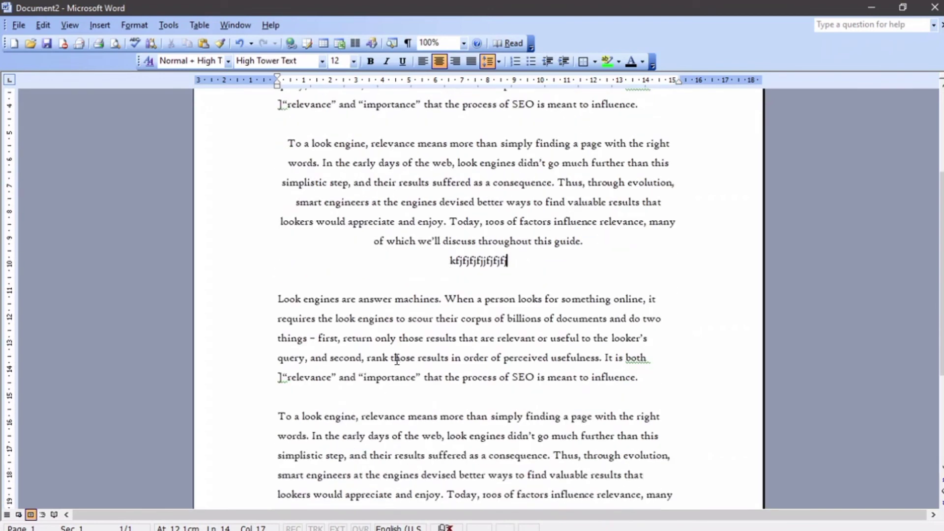
{"action": "left_click_drag", "start_coordinate": [643, 380], "coordinate": [278, 298]}
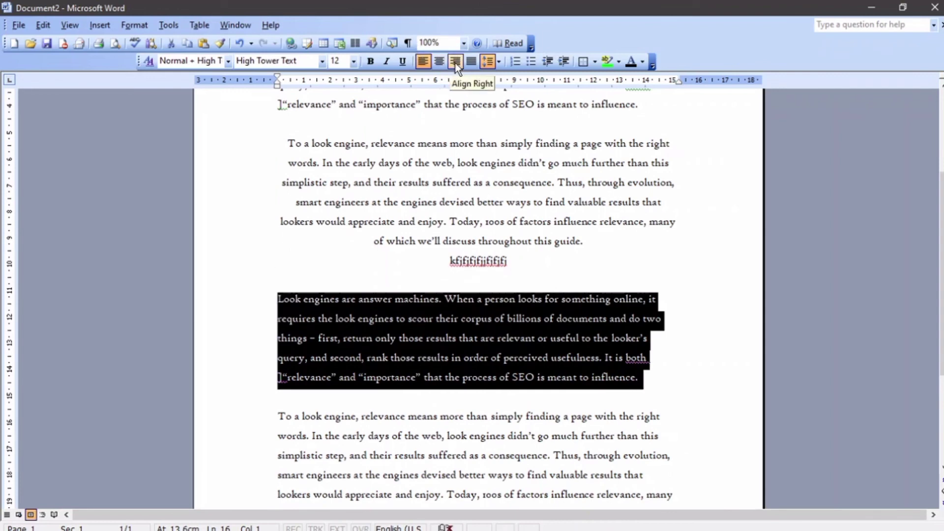
{"action": "left_click", "coordinate": [455, 64]}
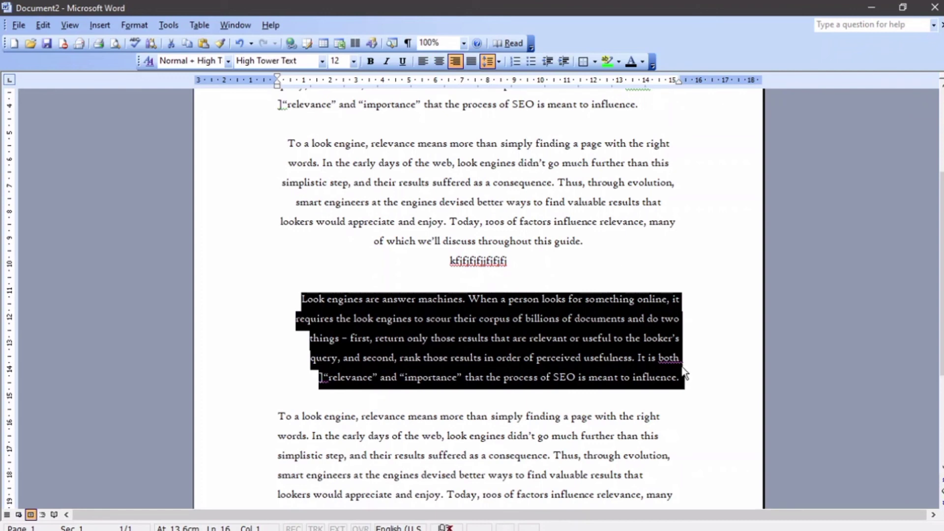
{"action": "left_click_drag", "start_coordinate": [679, 322], "coordinate": [305, 296]}
{"action": "left_click", "coordinate": [689, 386]}
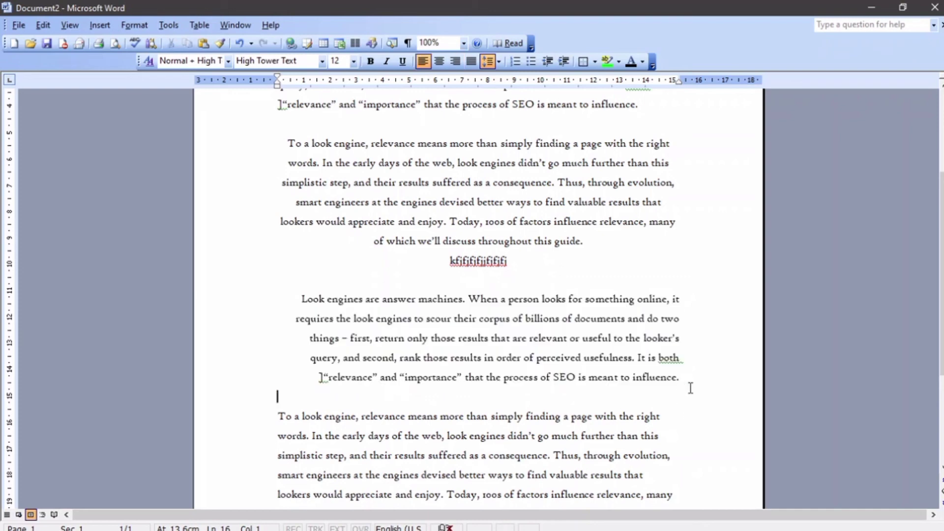
{"action": "left_click", "coordinate": [687, 377]}
{"action": "key", "text": "Return"}
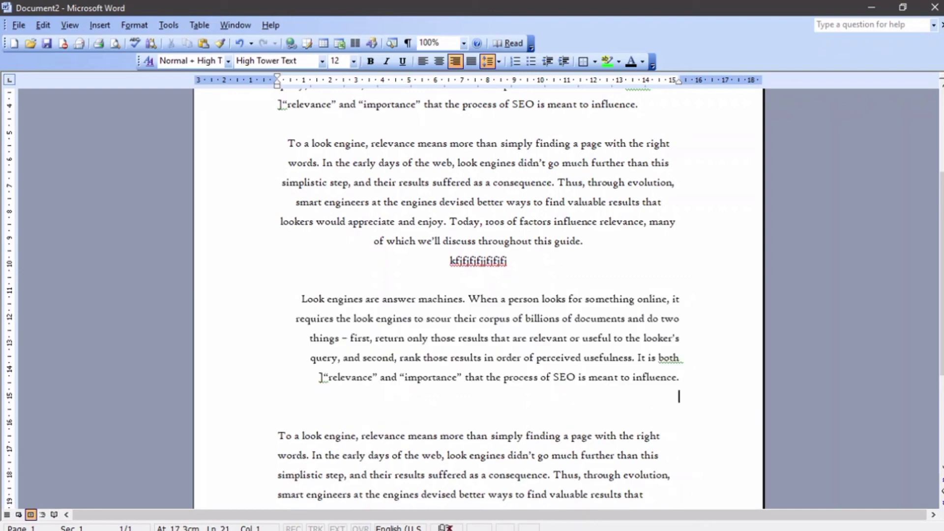
{"action": "type", "text": "jdjdjdjdjjdjdjj"}
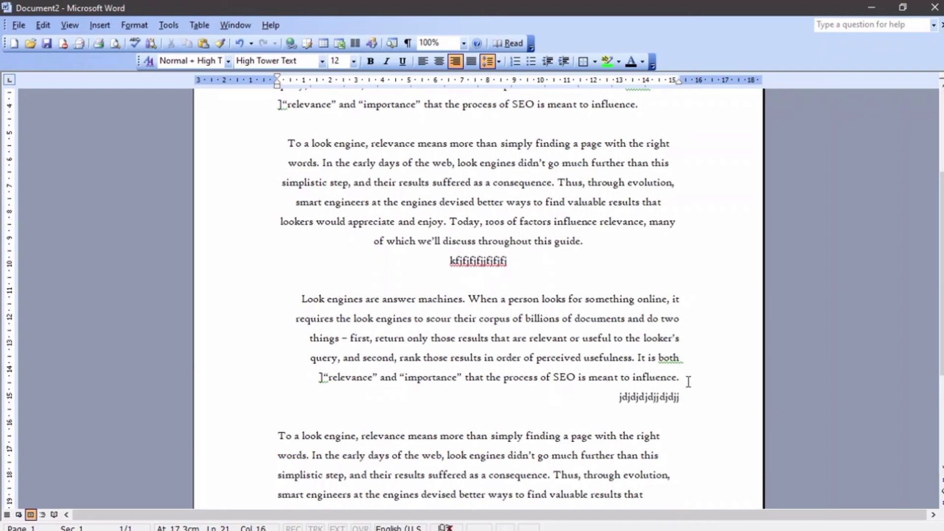
Step: Justify the last body paragraph, which starts with "To a look engine", and clear the selection
{"action": "scroll", "coordinate": [688, 382], "scroll_direction": "down", "scroll_amount": 2}
{"action": "left_click_drag", "start_coordinate": [487, 434], "coordinate": [271, 342]}
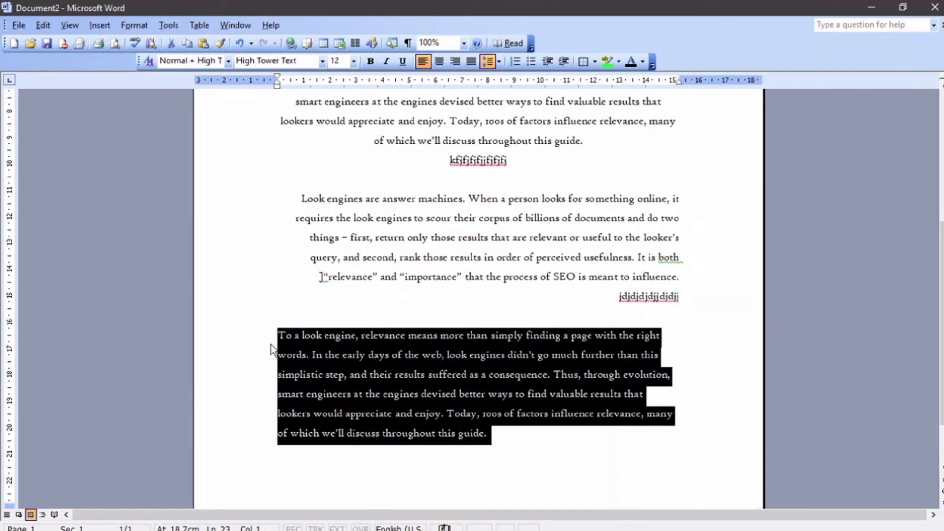
{"action": "left_click", "coordinate": [472, 59]}
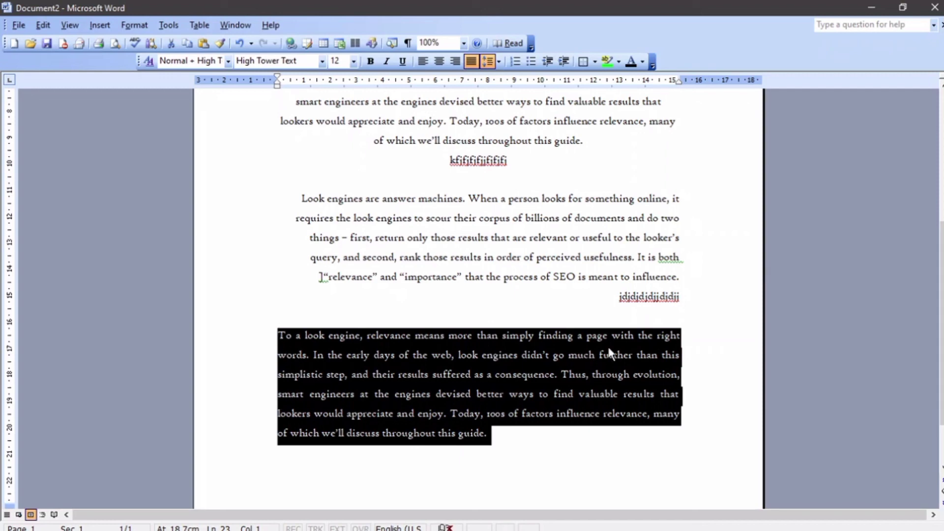
{"action": "left_click", "coordinate": [611, 428]}
Step: Set the first body paragraph's alignment to Centered in the paragraph settings
{"action": "scroll", "coordinate": [509, 392], "scroll_direction": "up", "scroll_amount": 2}
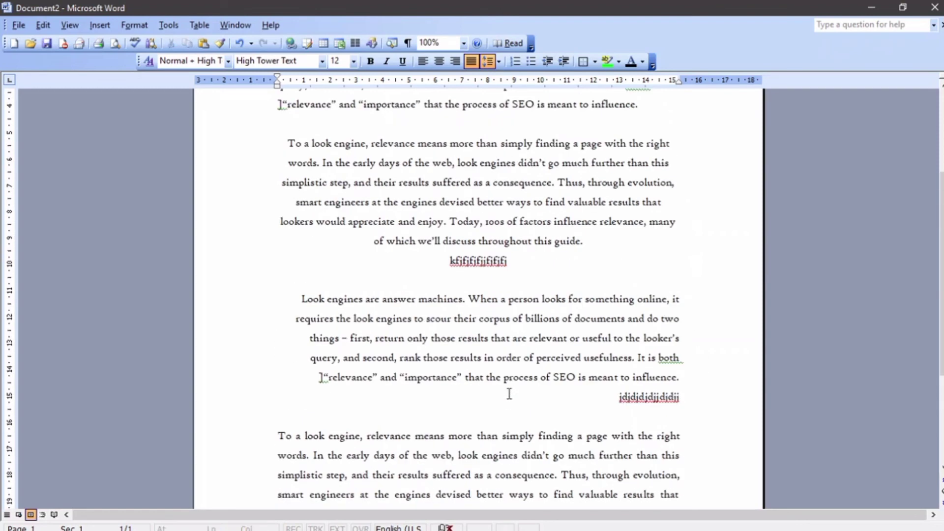
{"action": "scroll", "coordinate": [585, 354], "scroll_direction": "up", "scroll_amount": 1}
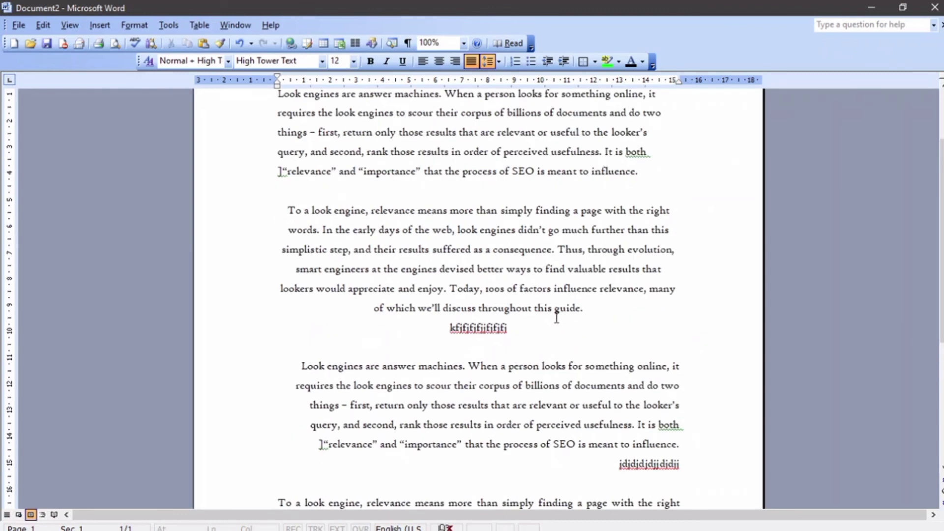
{"action": "scroll", "coordinate": [547, 305], "scroll_direction": "up", "scroll_amount": 2}
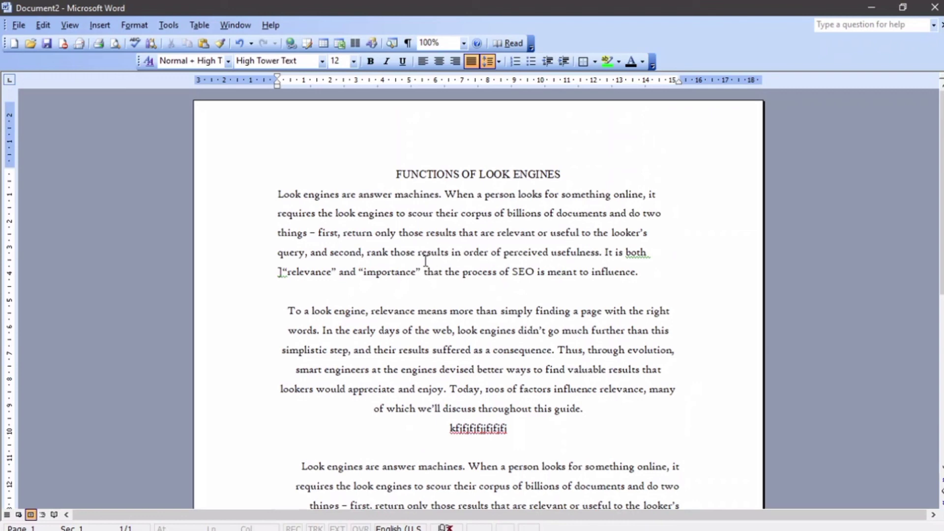
{"action": "left_click_drag", "start_coordinate": [278, 193], "coordinate": [578, 276]}
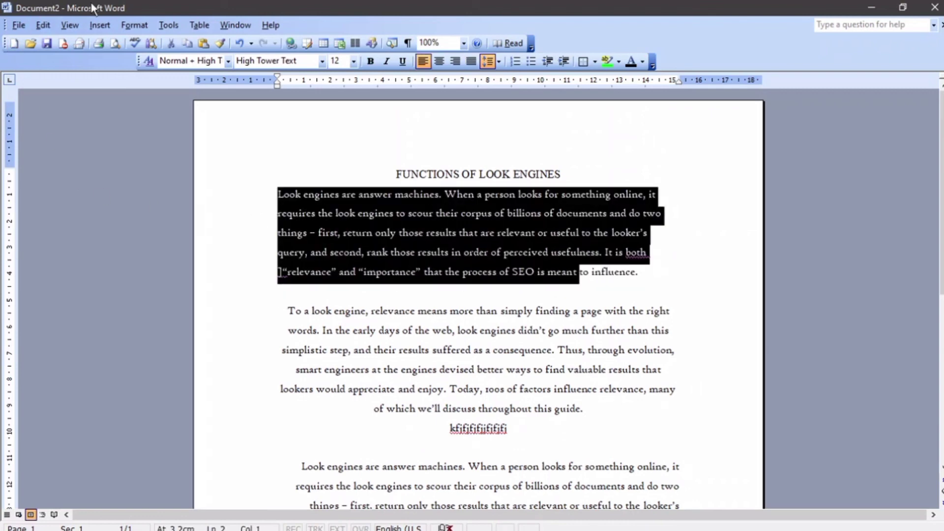
{"action": "left_click", "coordinate": [128, 27]}
{"action": "left_click", "coordinate": [151, 54]}
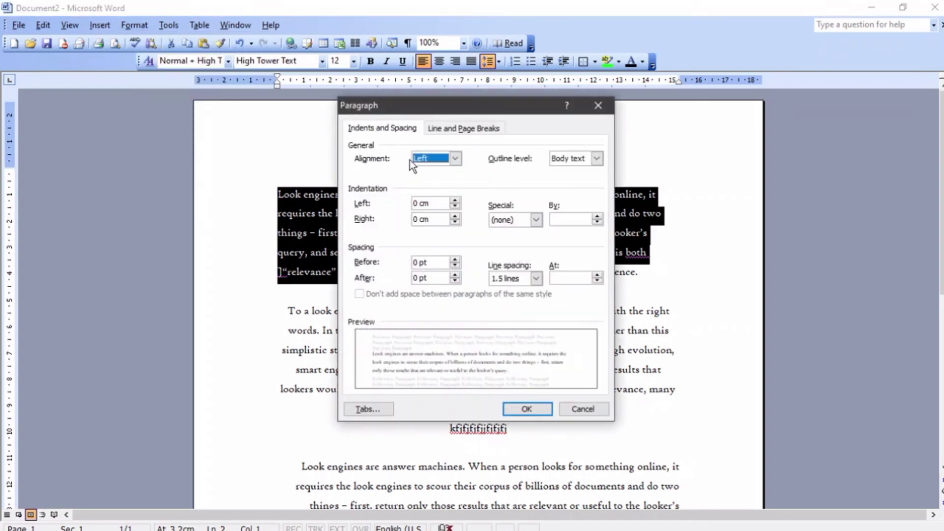
{"action": "left_click", "coordinate": [454, 158]}
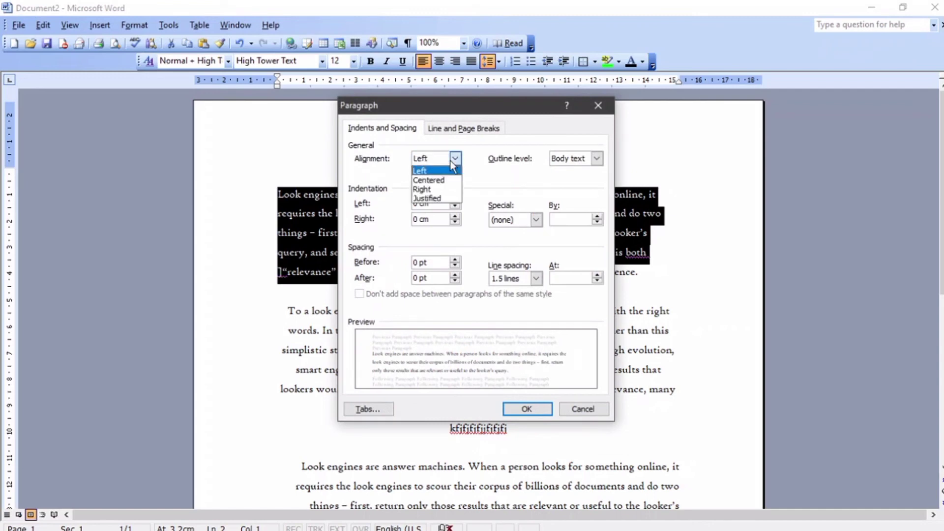
{"action": "left_click", "coordinate": [431, 181]}
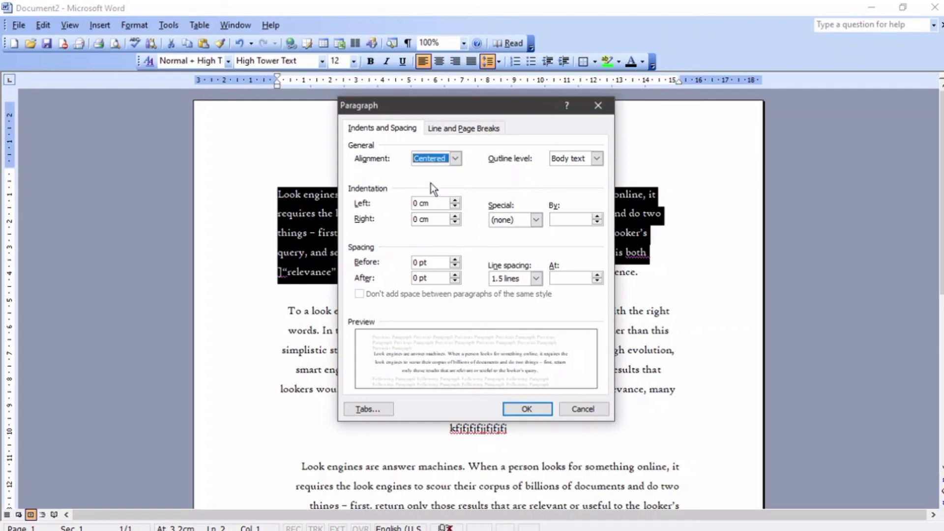
{"action": "left_click", "coordinate": [524, 411]}
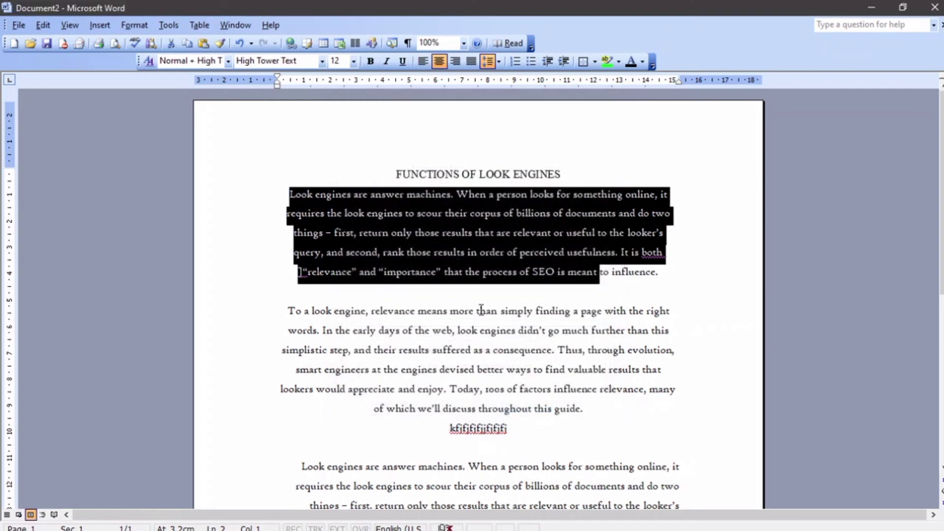